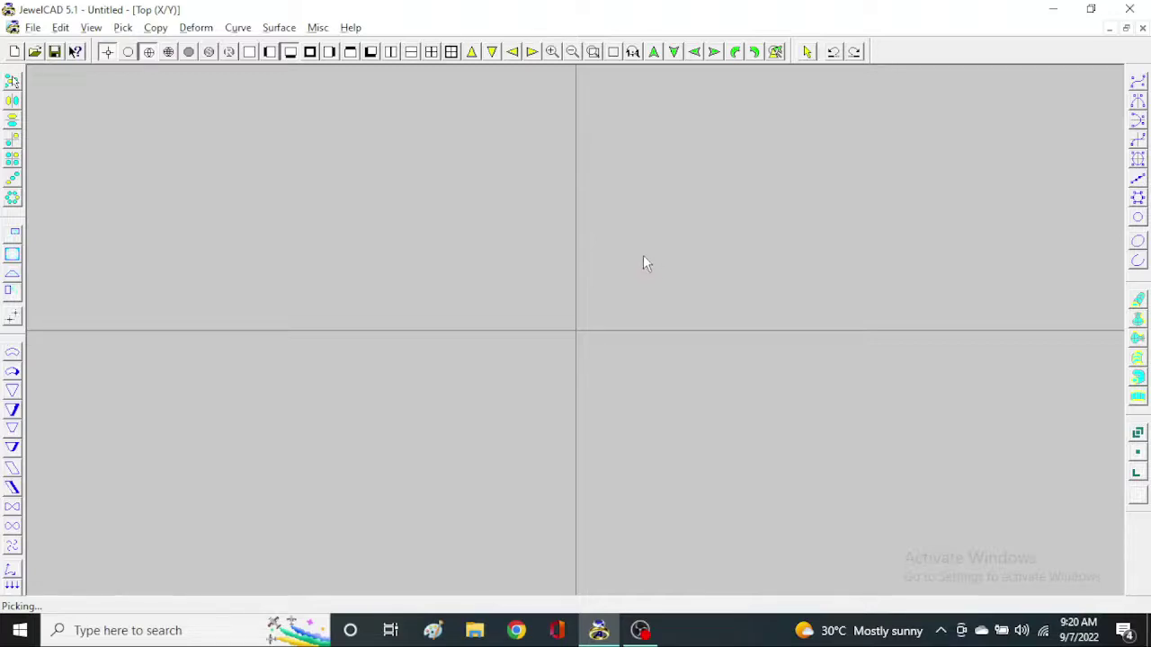
Insert a round diamond from Misc > Jewel at the origin, keeping its default size
click(317, 27)
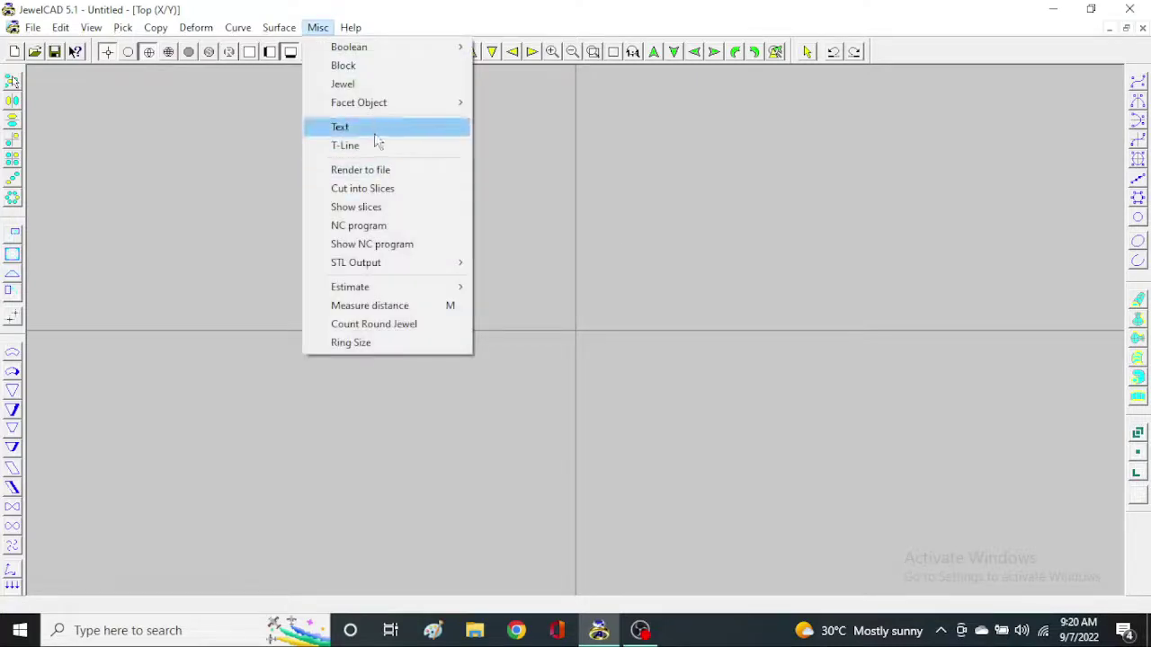
click(375, 84)
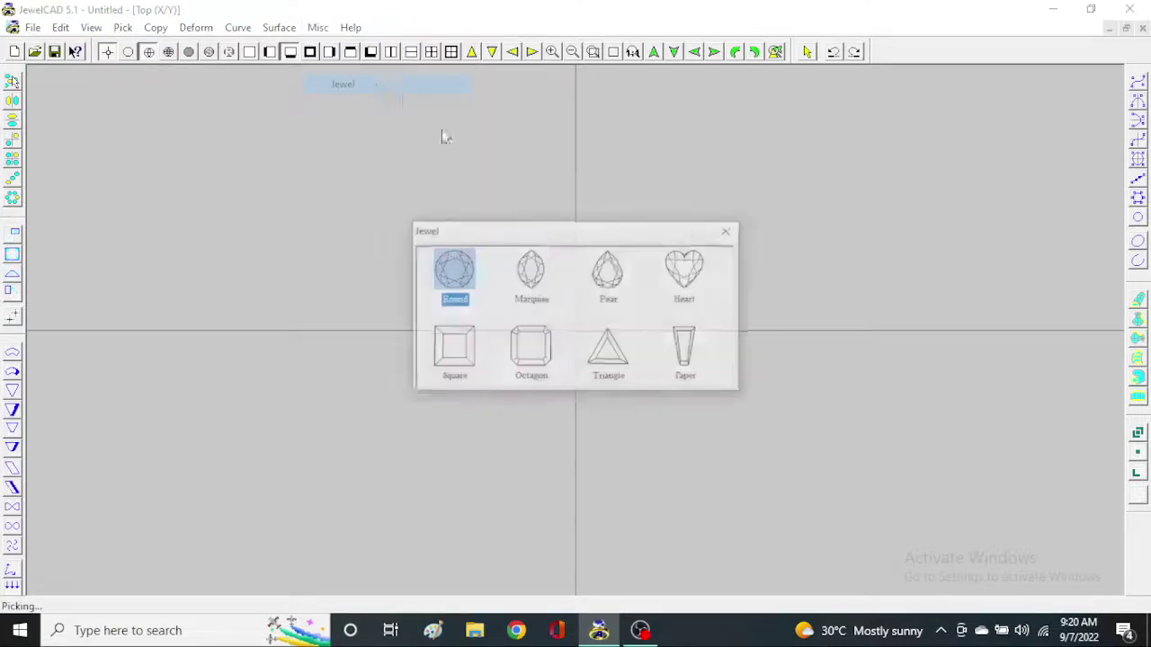
double_click(478, 272)
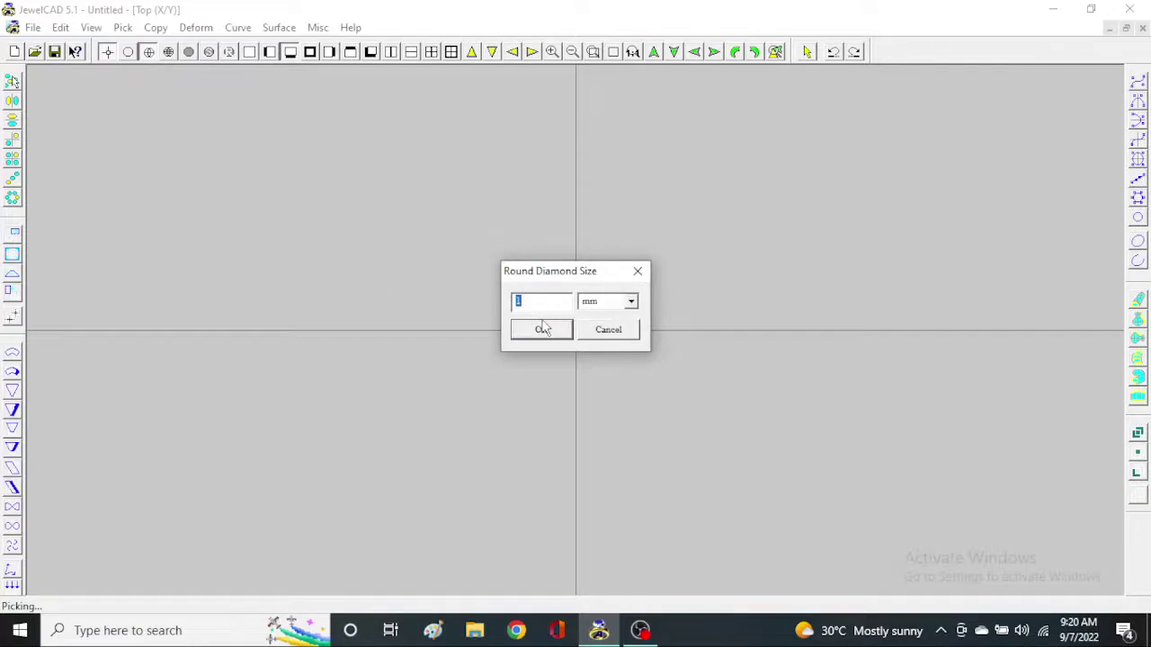
click(540, 330)
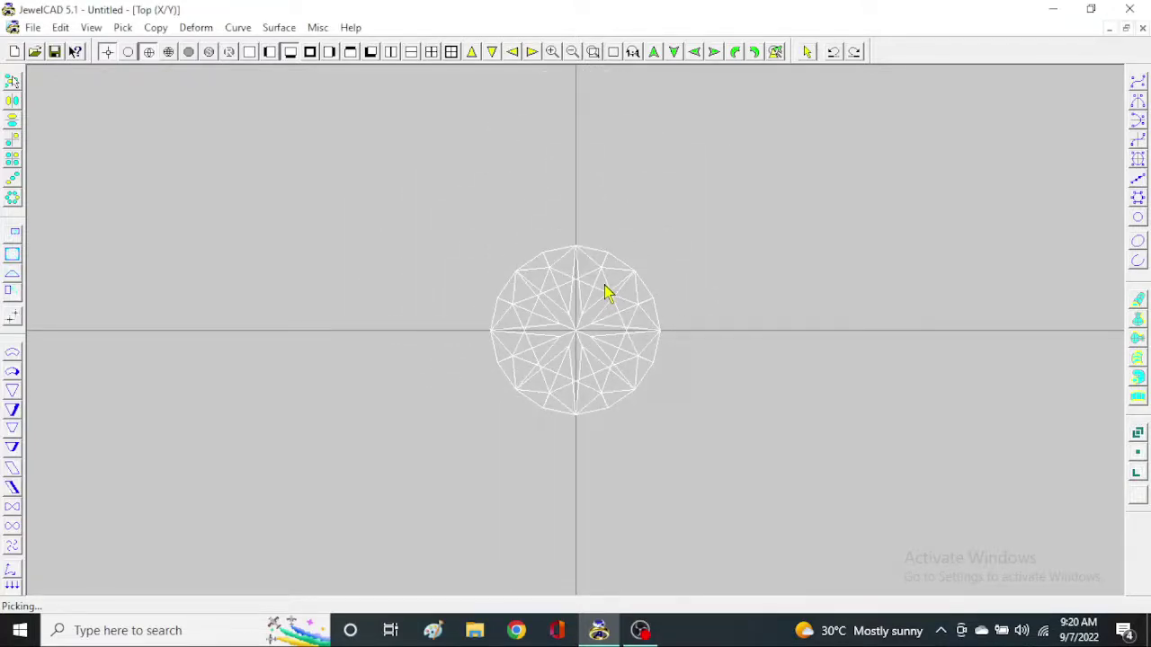
click(195, 27)
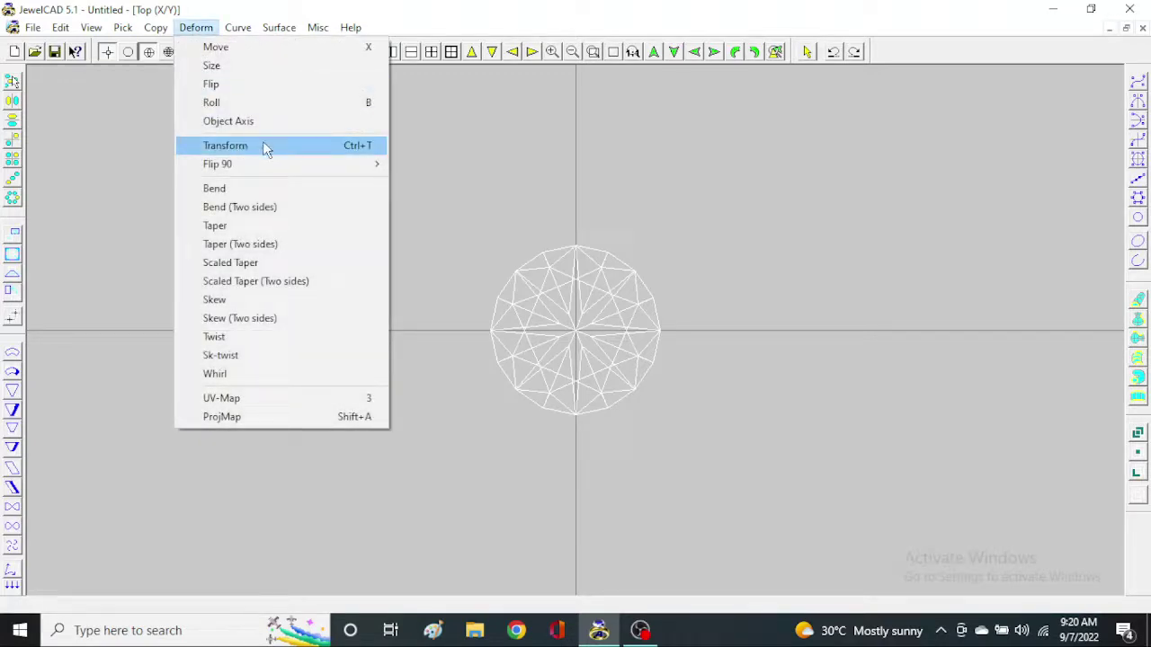
Scale the round diamond by 4 across and 6 lengthwise in the Transform dialog
click(263, 146)
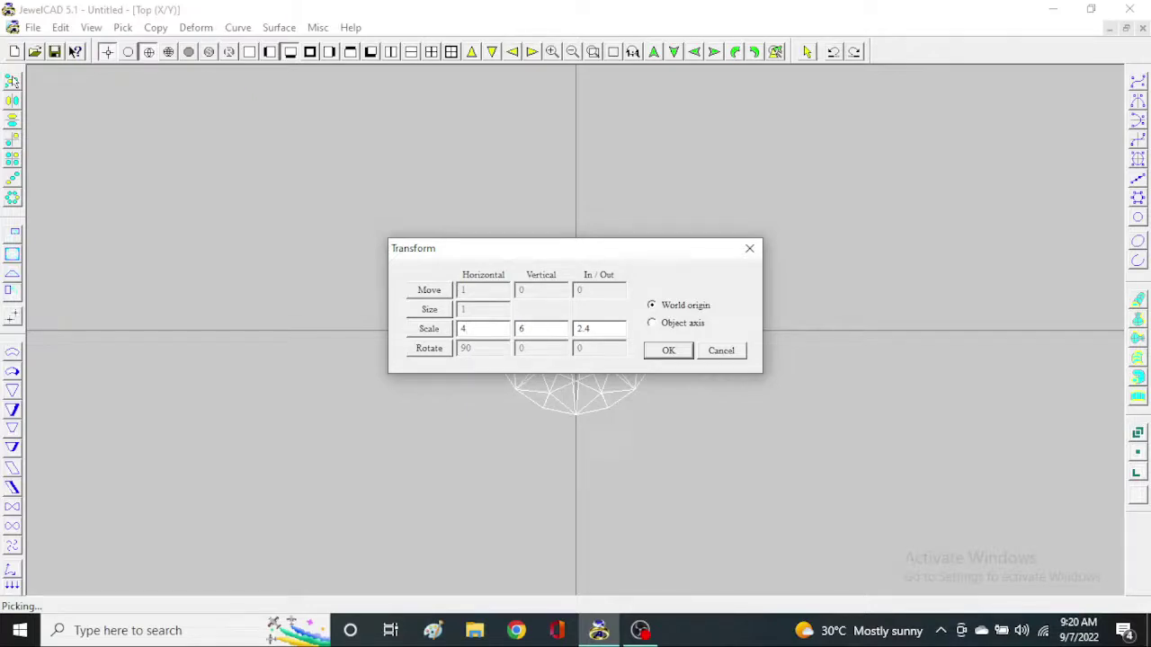
double_click(583, 328)
click(493, 333)
key(Tab)
key(Tab)
key(shift+Tab)
key(Tab)
click(690, 353)
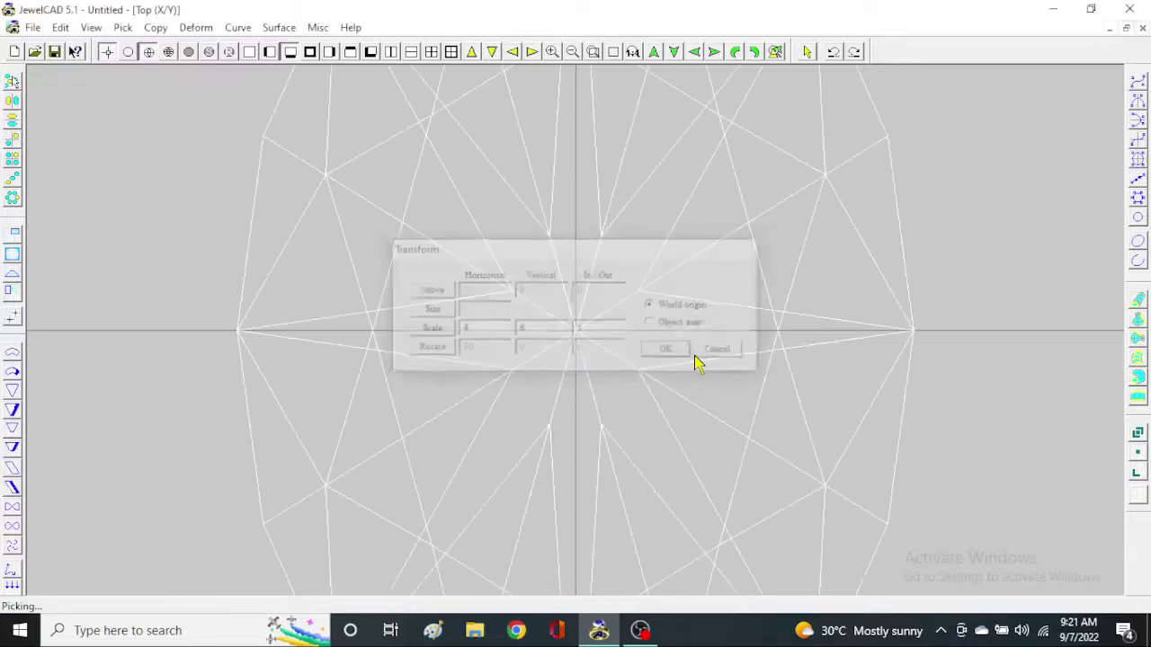
key(F2)
Stretch the oval gem slightly taller and shift it vertically in the front view
drag(680, 186, 683, 100)
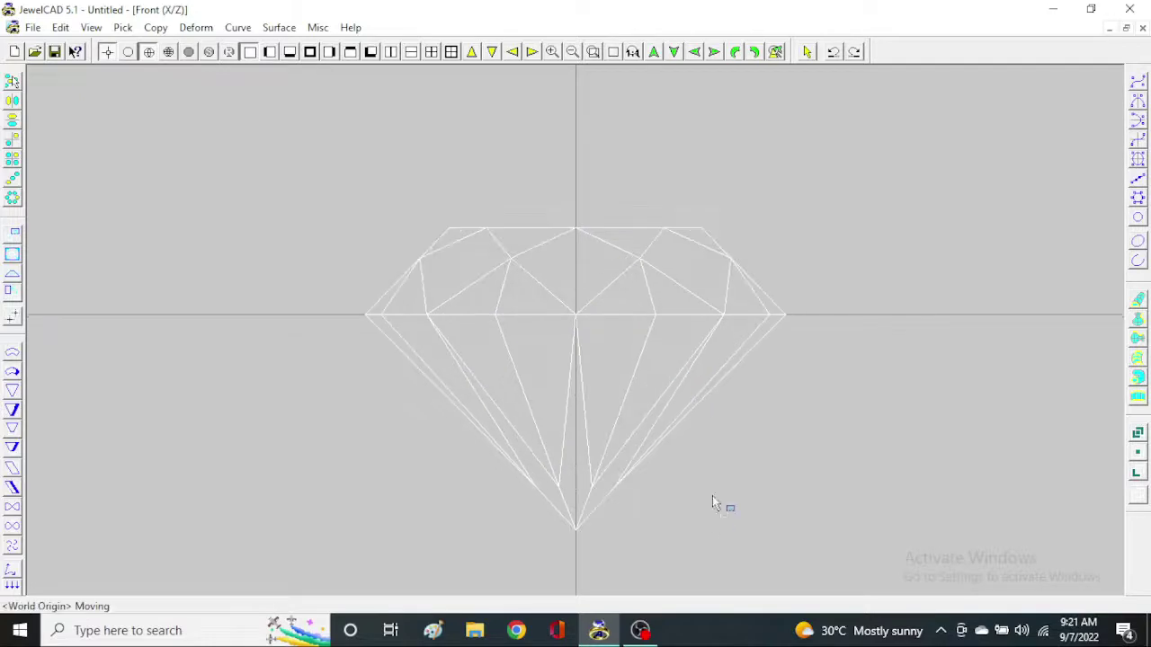
mouse_move(709, 516)
mouse_down()
mouse_move(709, 218)
mouse_move(695, 203)
mouse_up()
mouse_move(665, 119)
mouse_down()
mouse_move(705, 427)
mouse_move(706, 119)
mouse_up()
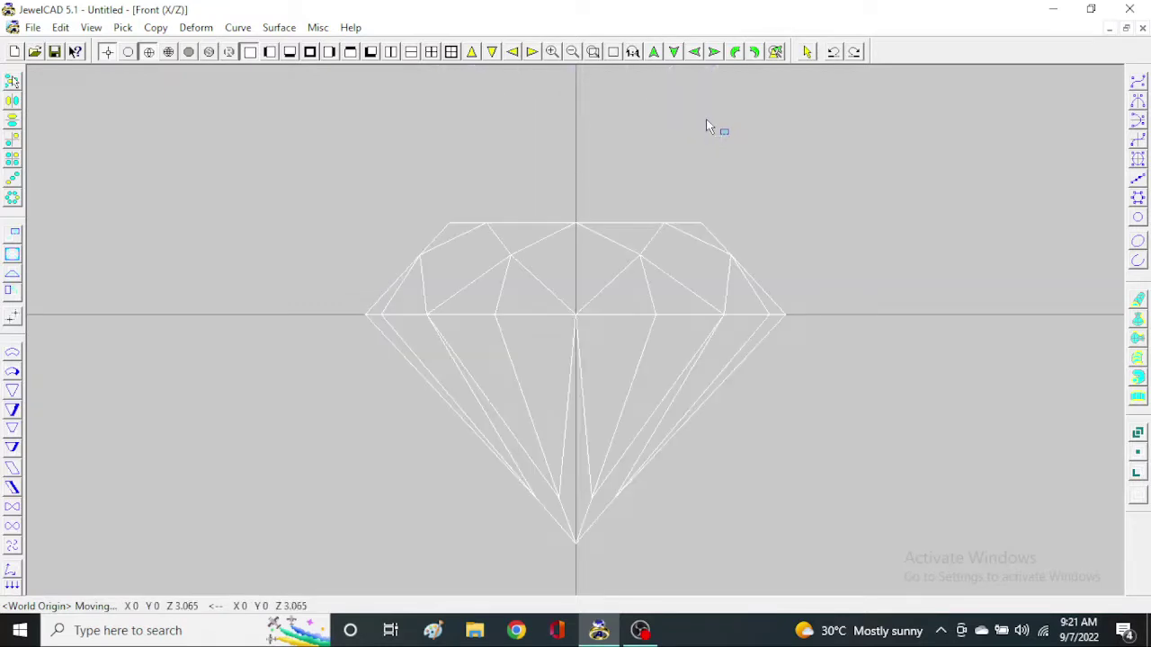
Check the gem shaded in the 3D perspective view, then return to the top view
key(F2)
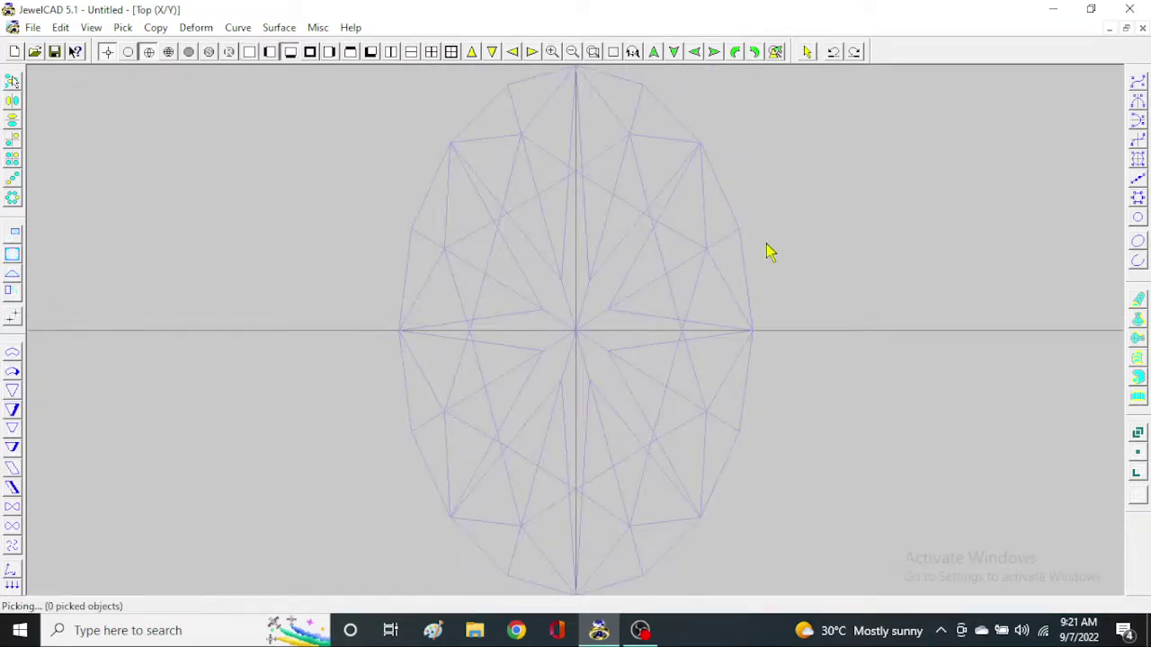
key(F6)
key(F4)
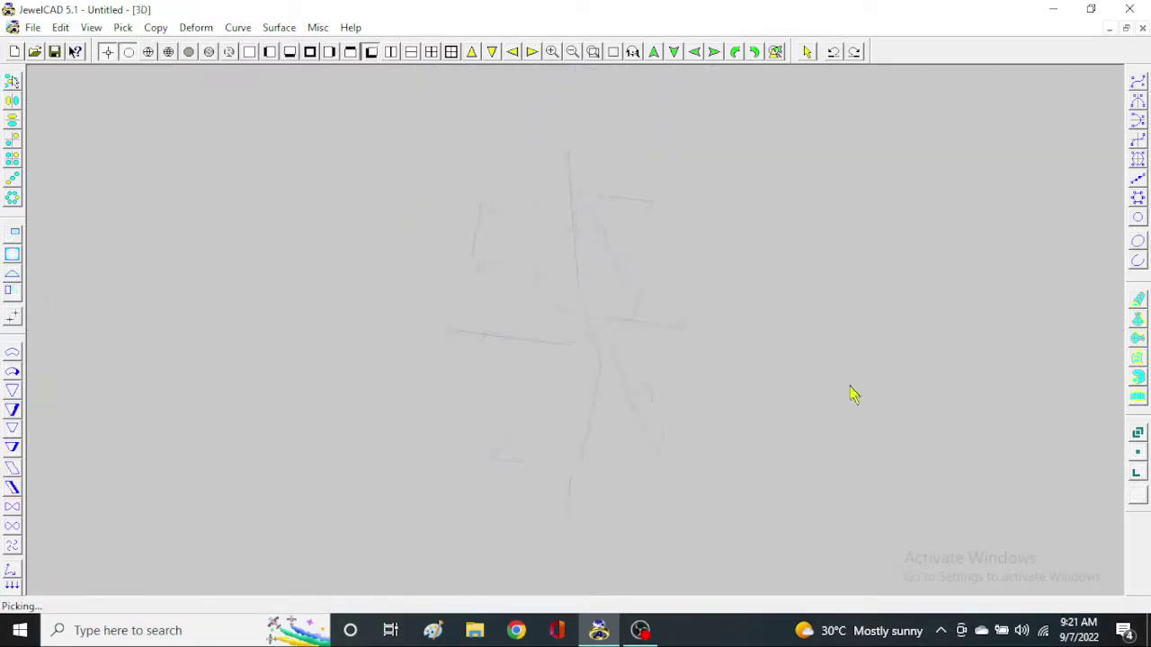
drag(720, 362, 890, 369)
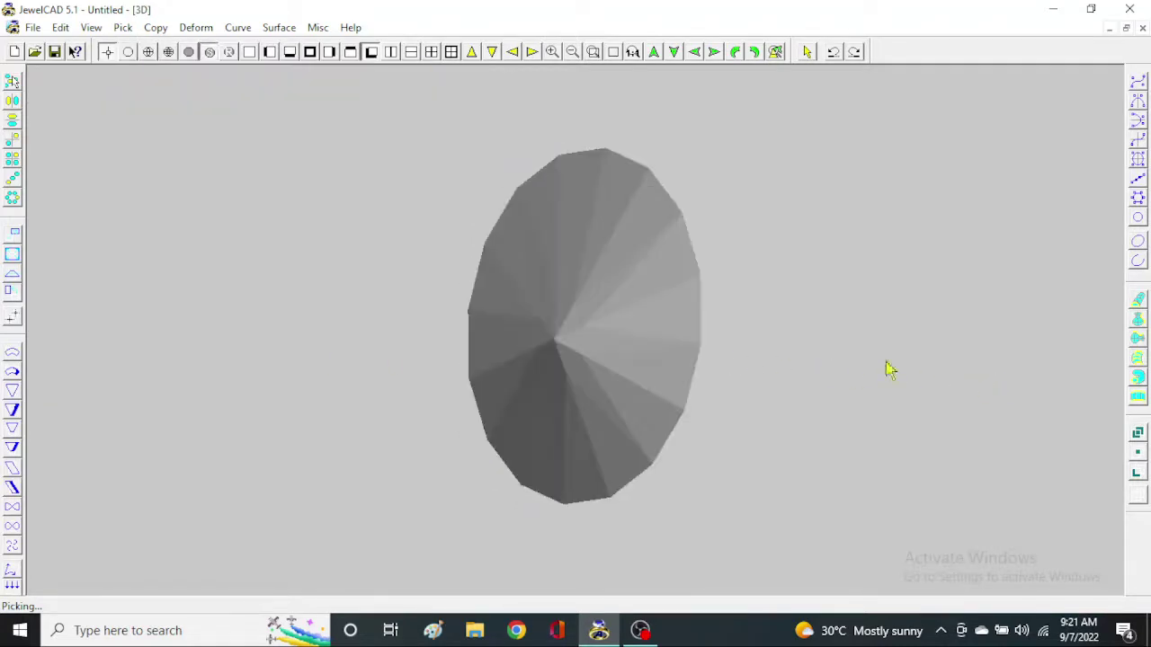
key(F2)
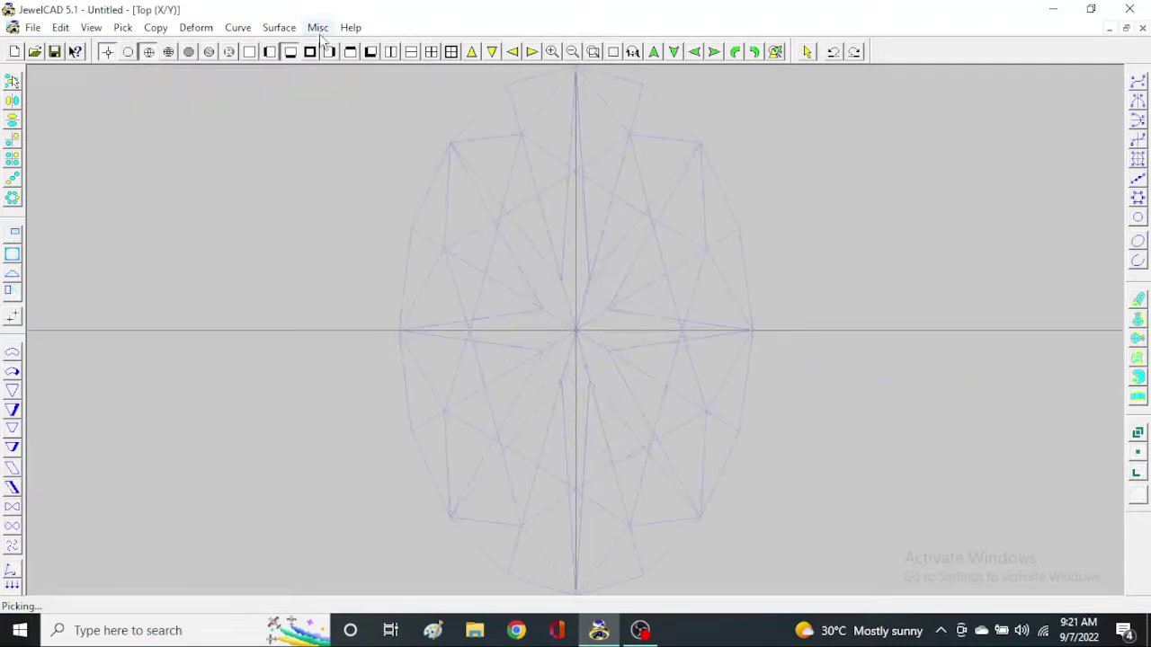
Pick the round gem shape again and set the circle curve to 12 control points
click(318, 28)
click(342, 83)
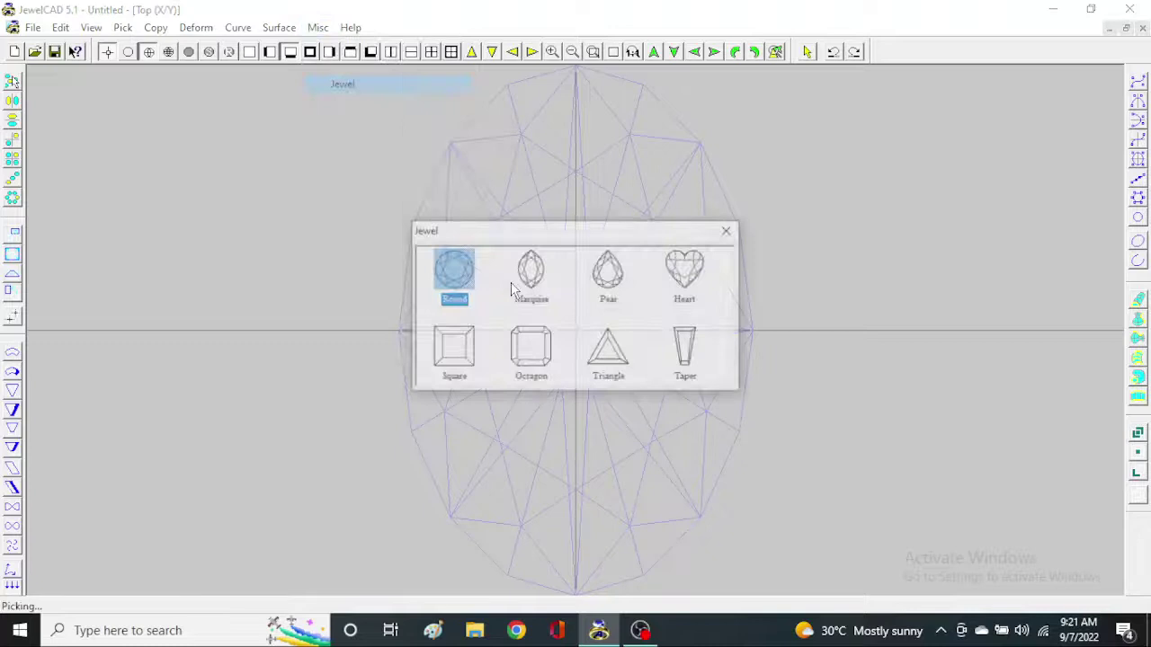
double_click(451, 292)
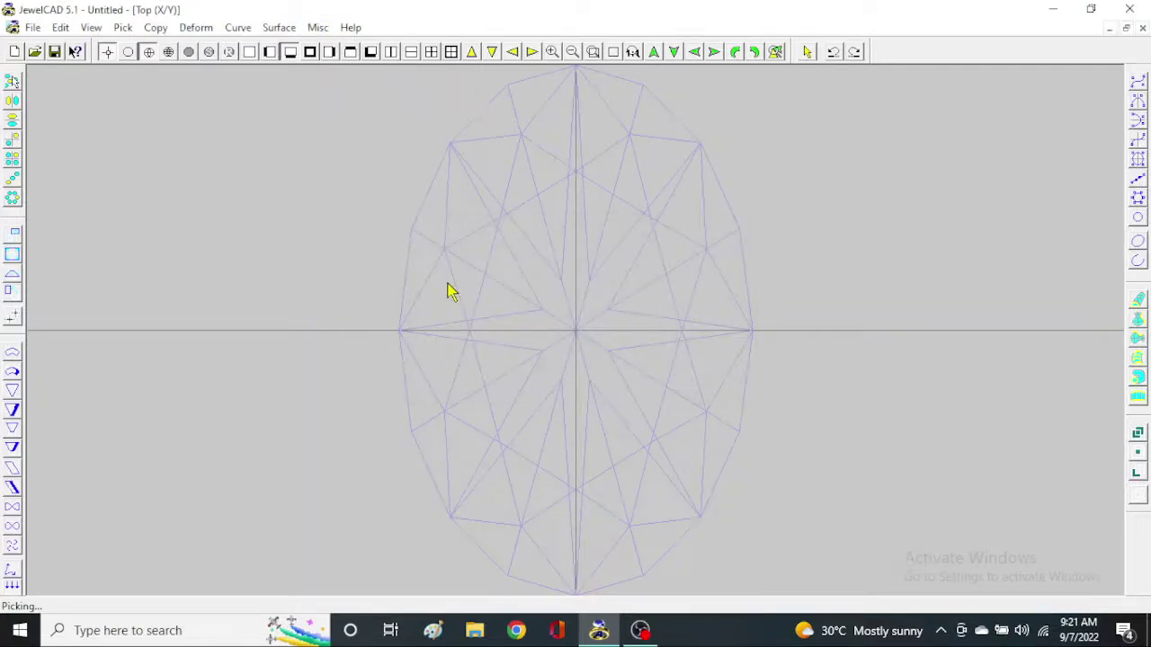
right_click(714, 344)
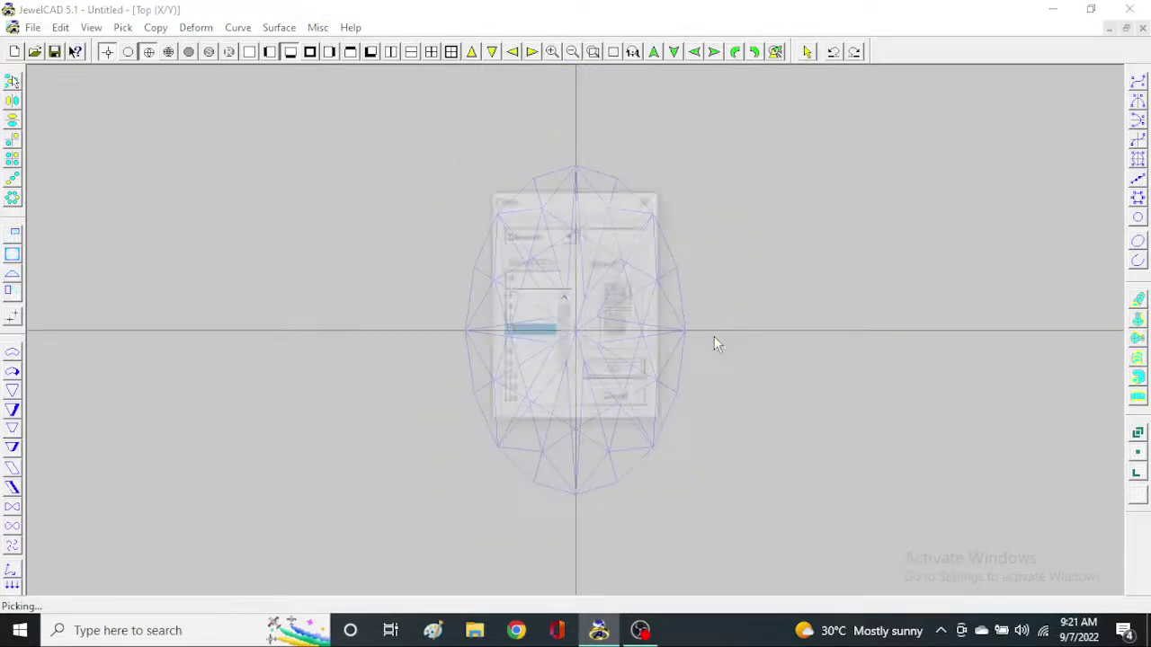
scroll(530, 396, up, 1)
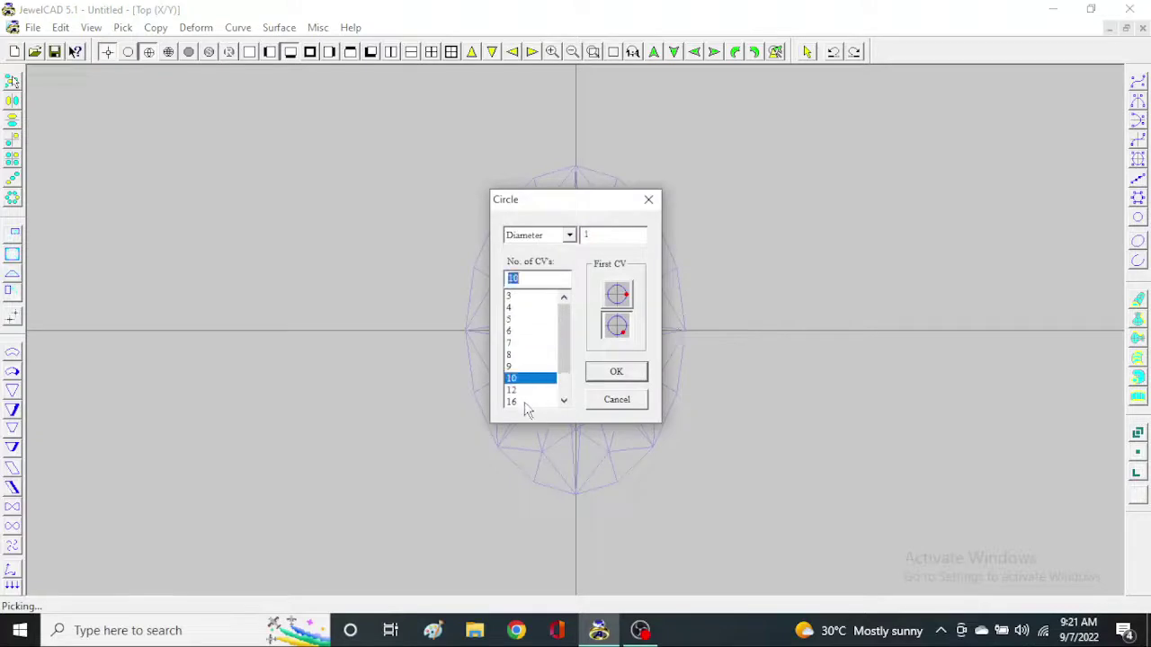
click(527, 391)
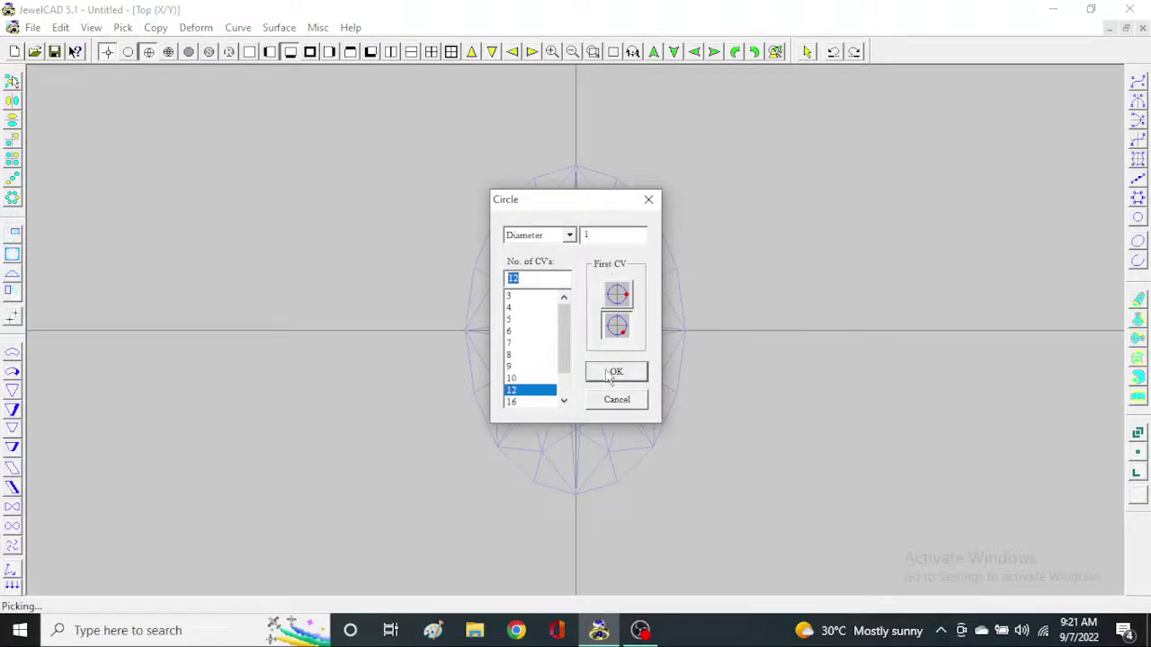
click(654, 199)
Create the 12-point circle at the centre and scale it into a 4 by 6 oval
right_click(552, 398)
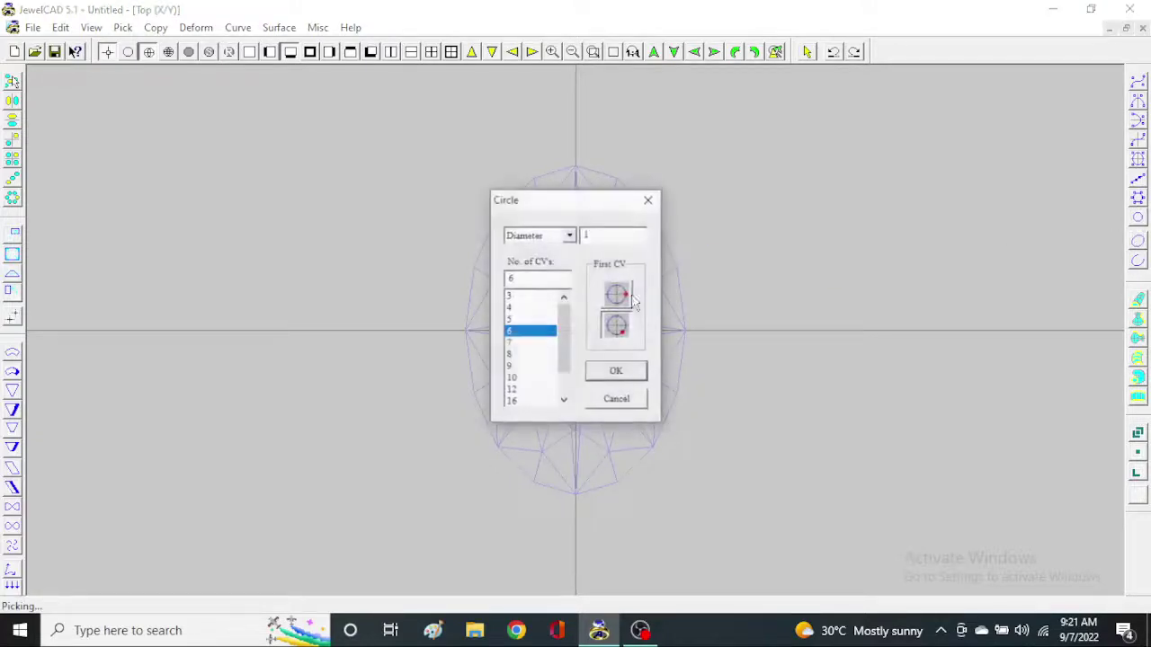
click(538, 390)
click(616, 371)
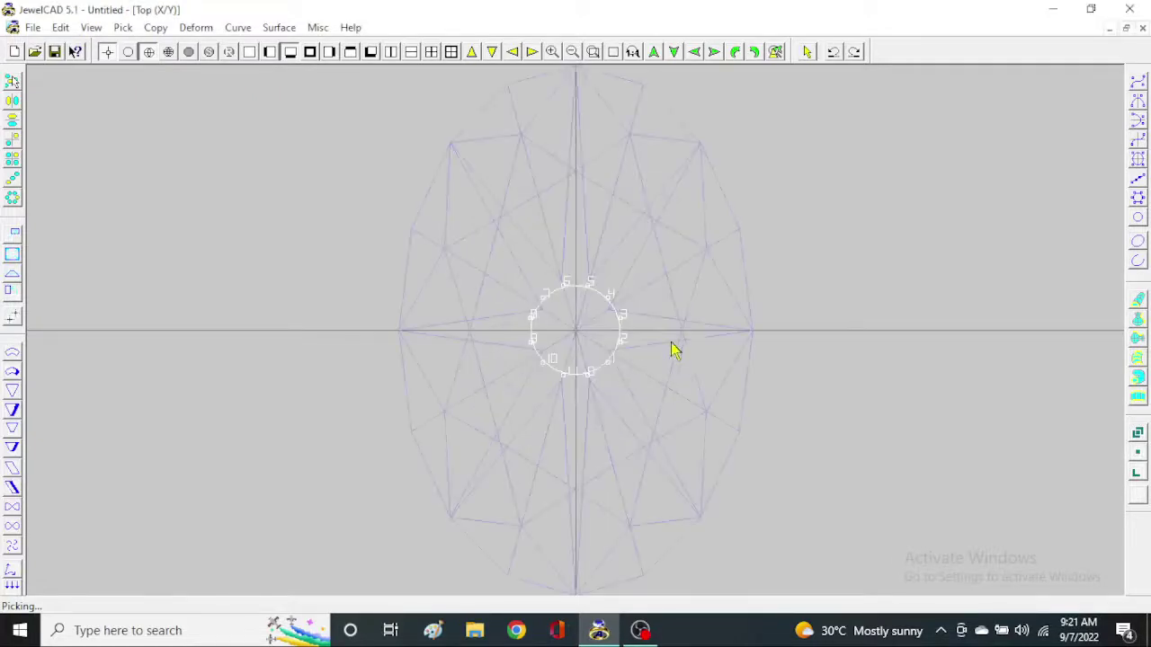
key(ctrl+t)
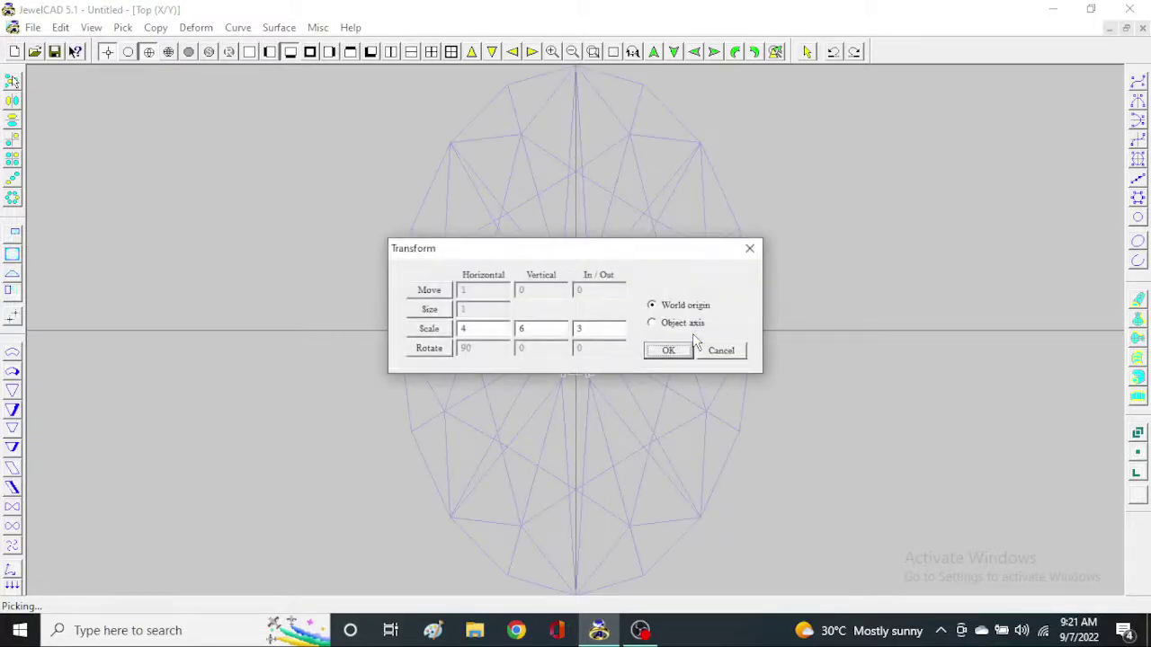
key(Return)
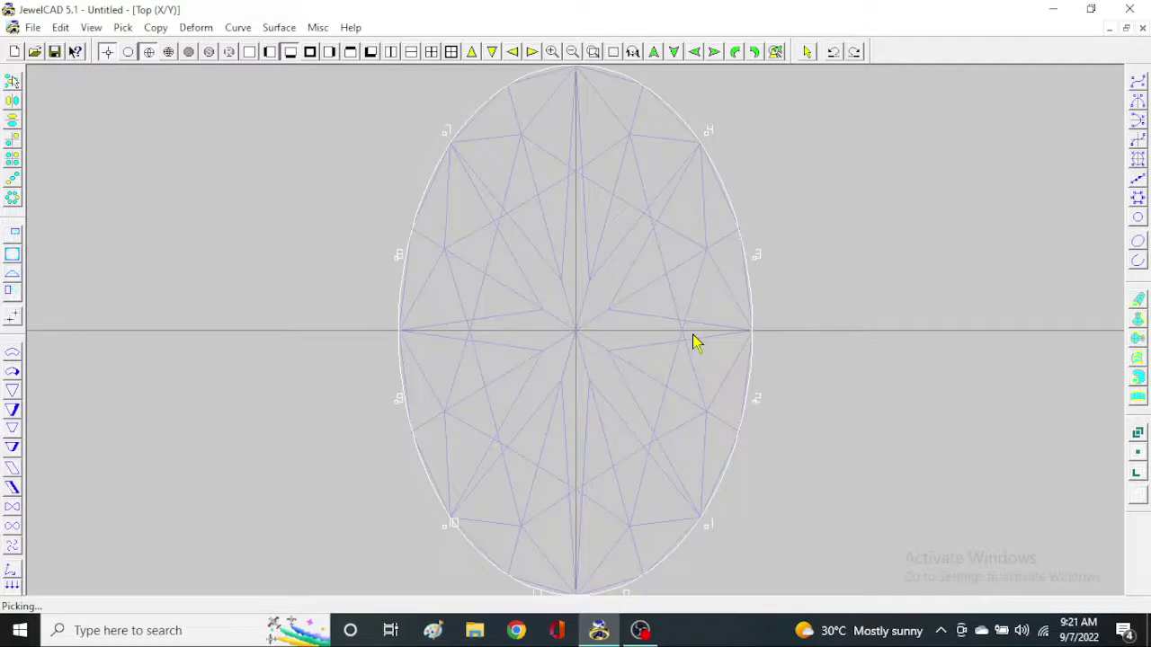
Offset the oval at radius 1, undo it, then offset it again at radius 5
key(ctrl+o)
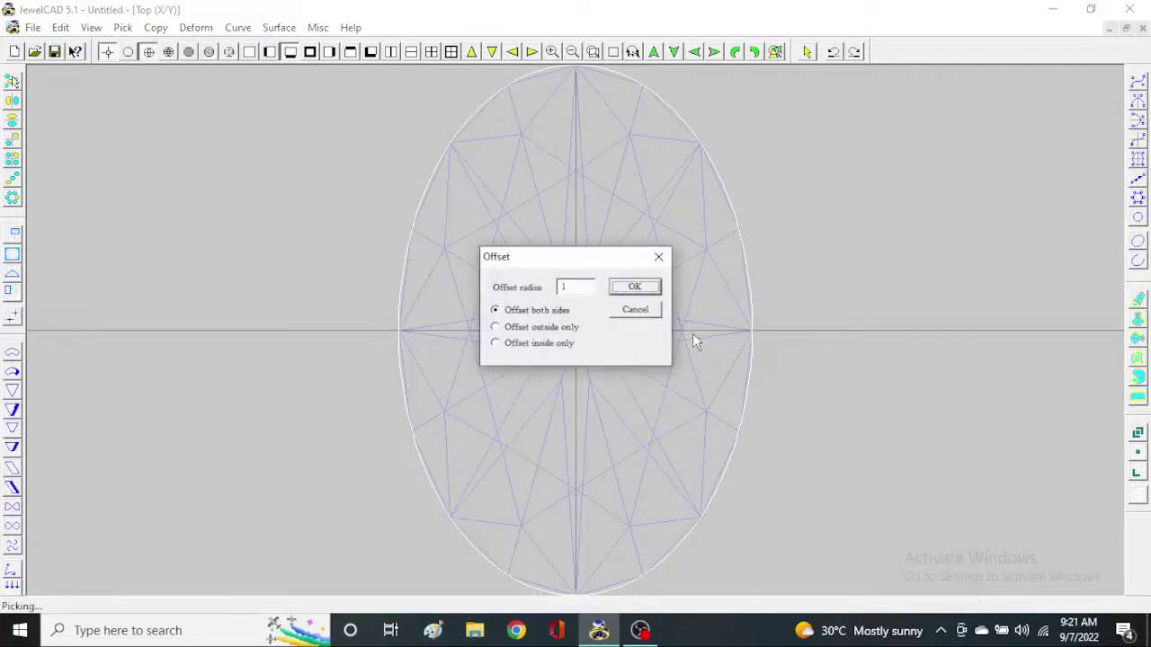
text(1)
key(Return)
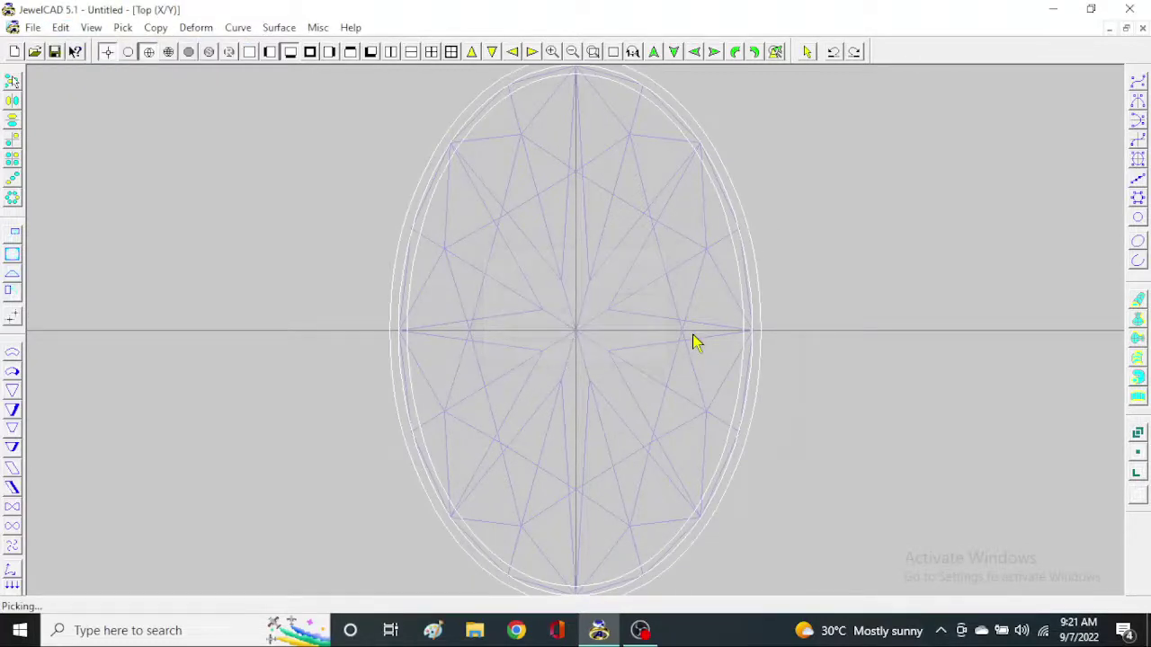
scroll(618, 214, up, 3)
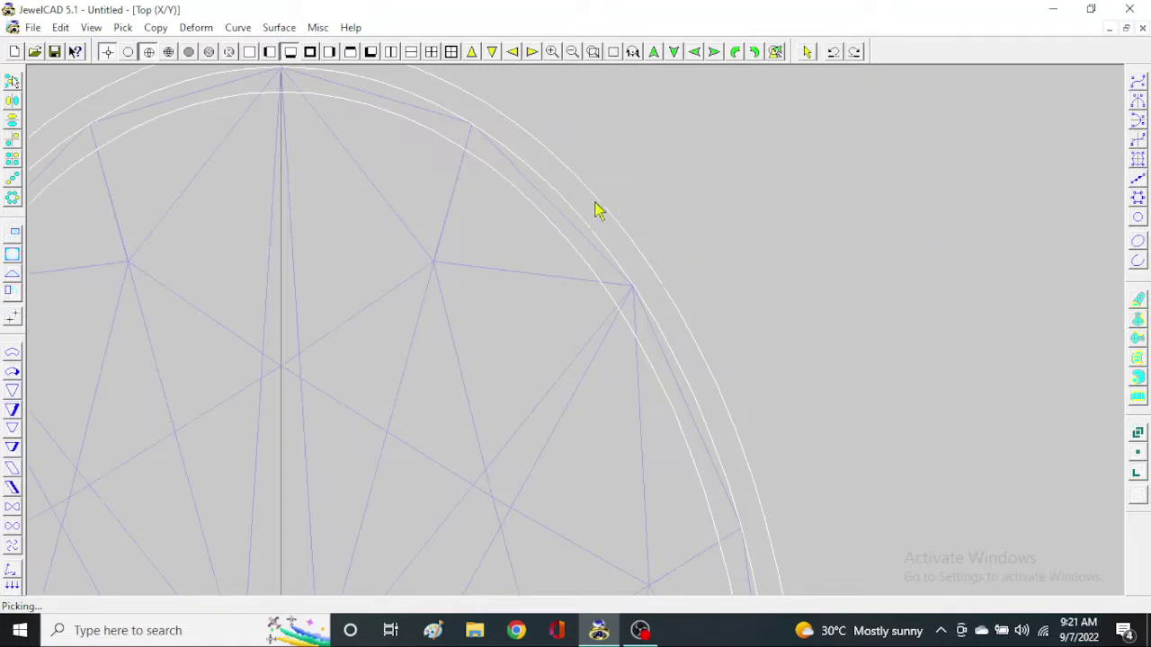
key(ctrl+z)
key(ctrl+f)
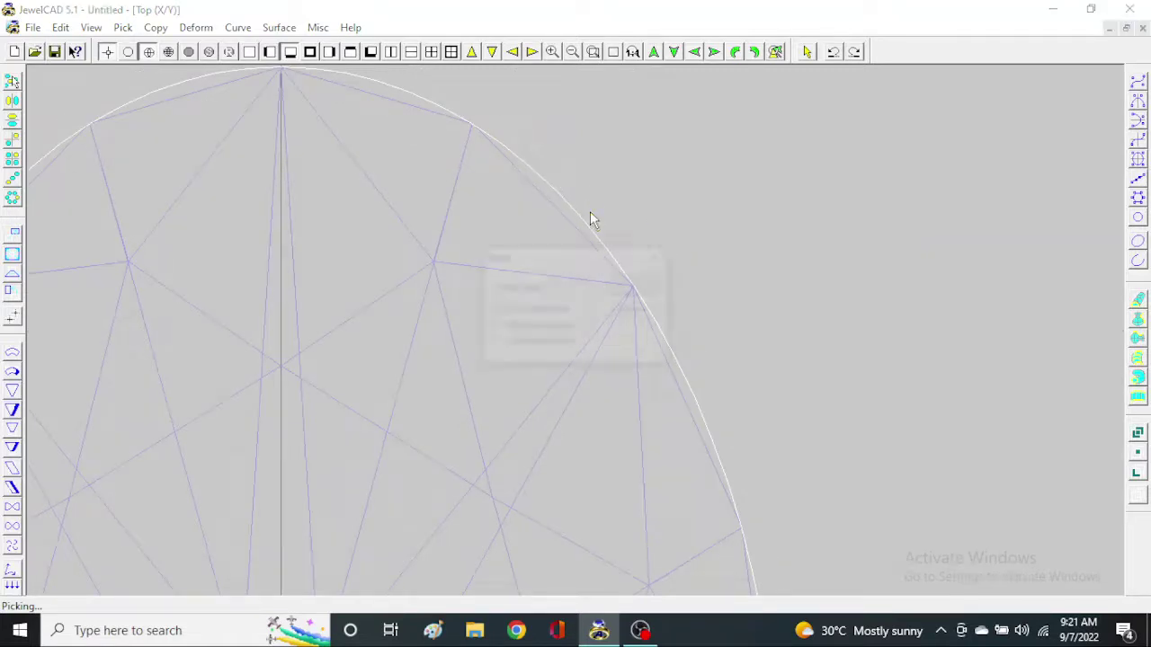
text(5)
key(Return)
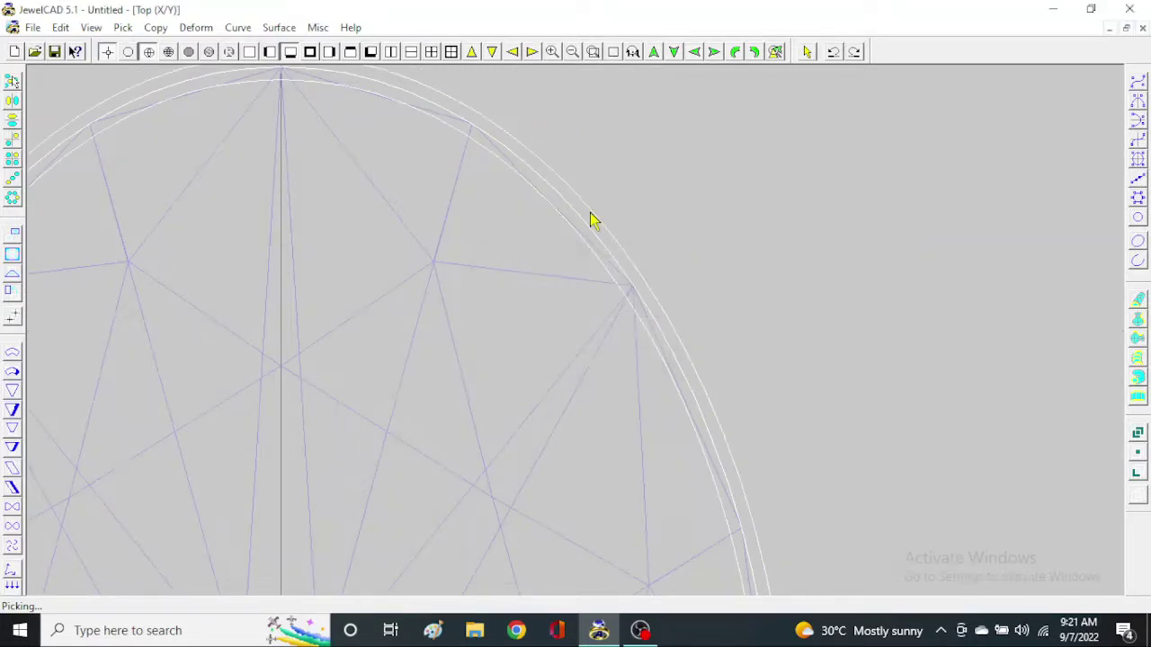
click(588, 219)
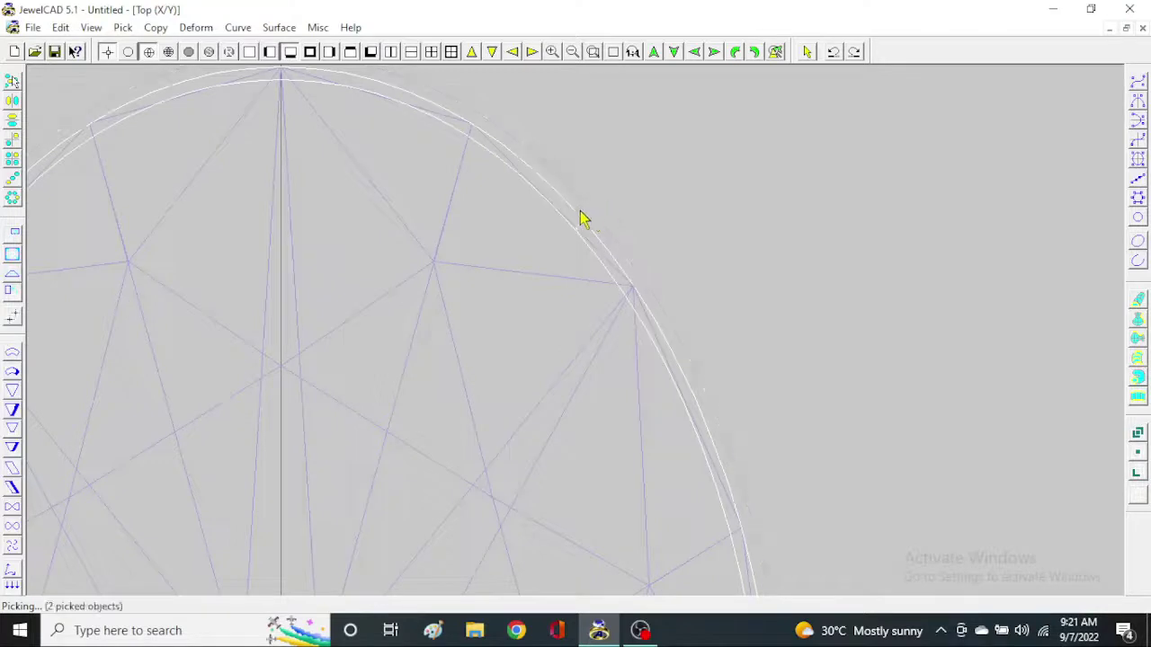
Pick the outer offset curve and zoom in and out to check its fit on the girdle
click(614, 242)
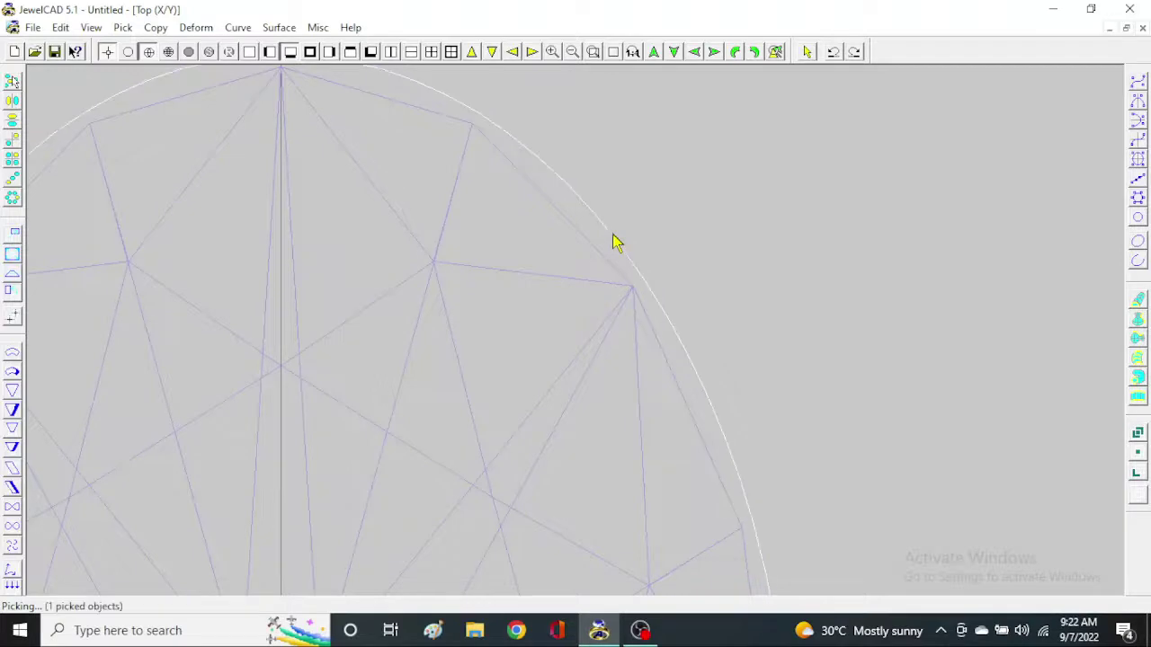
scroll(732, 224, down, 3)
scroll(695, 278, up, 3)
key(alt+e)
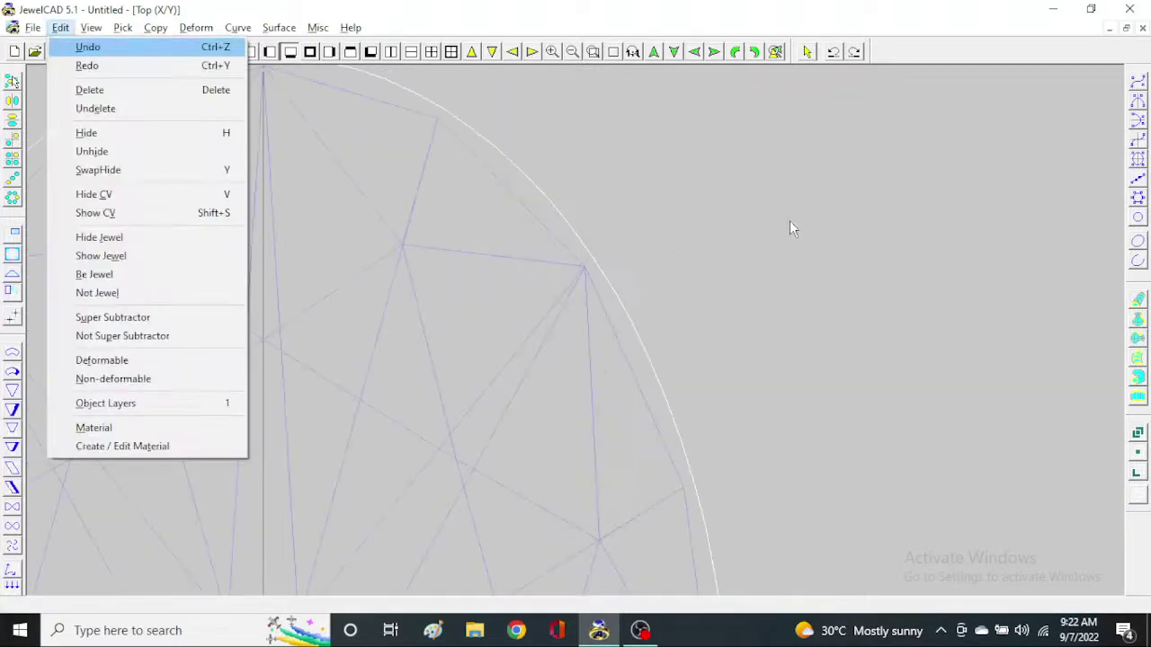
key(Escape)
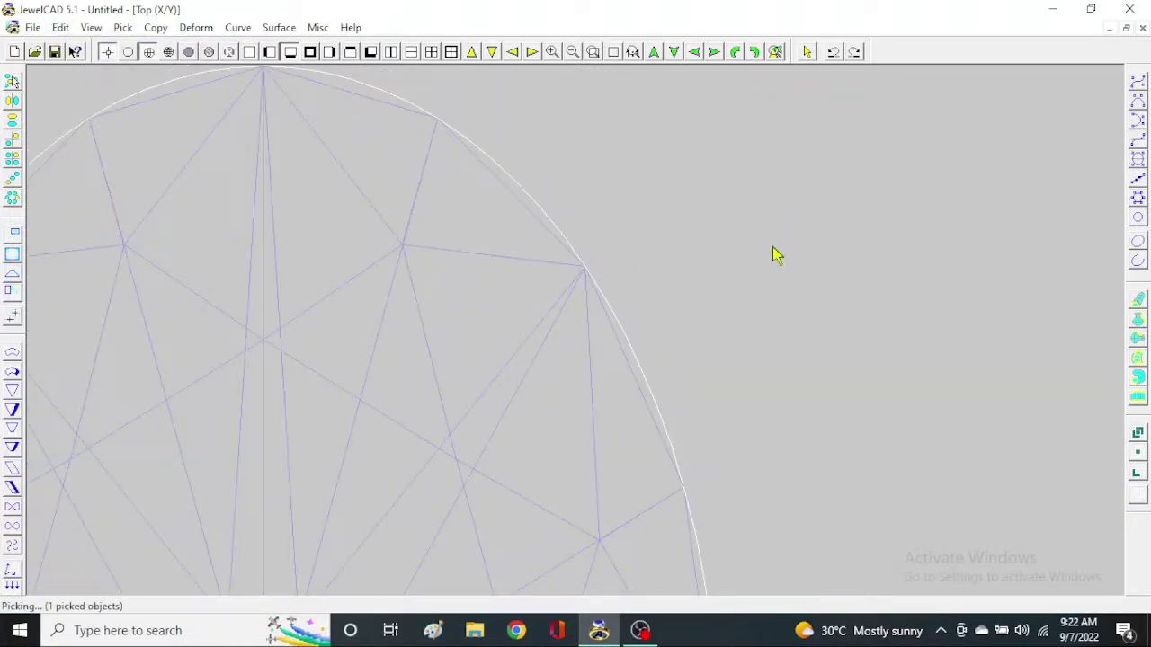
scroll(775, 255, down, 3)
key(g)
key(Return)
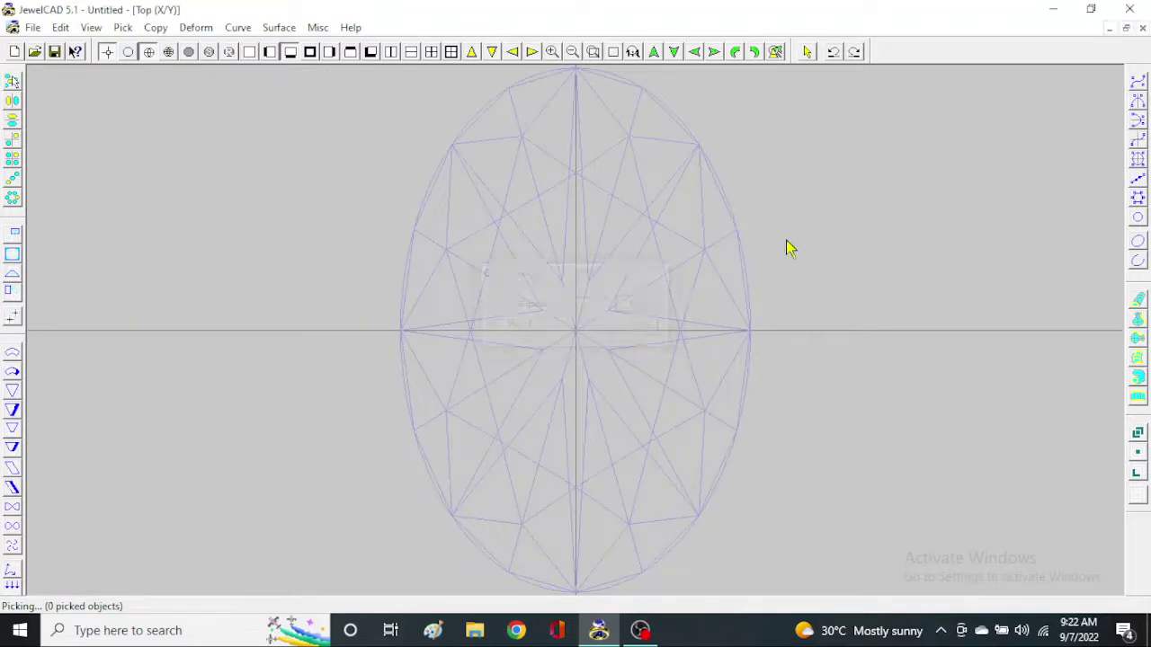
scroll(700, 221, up, 3)
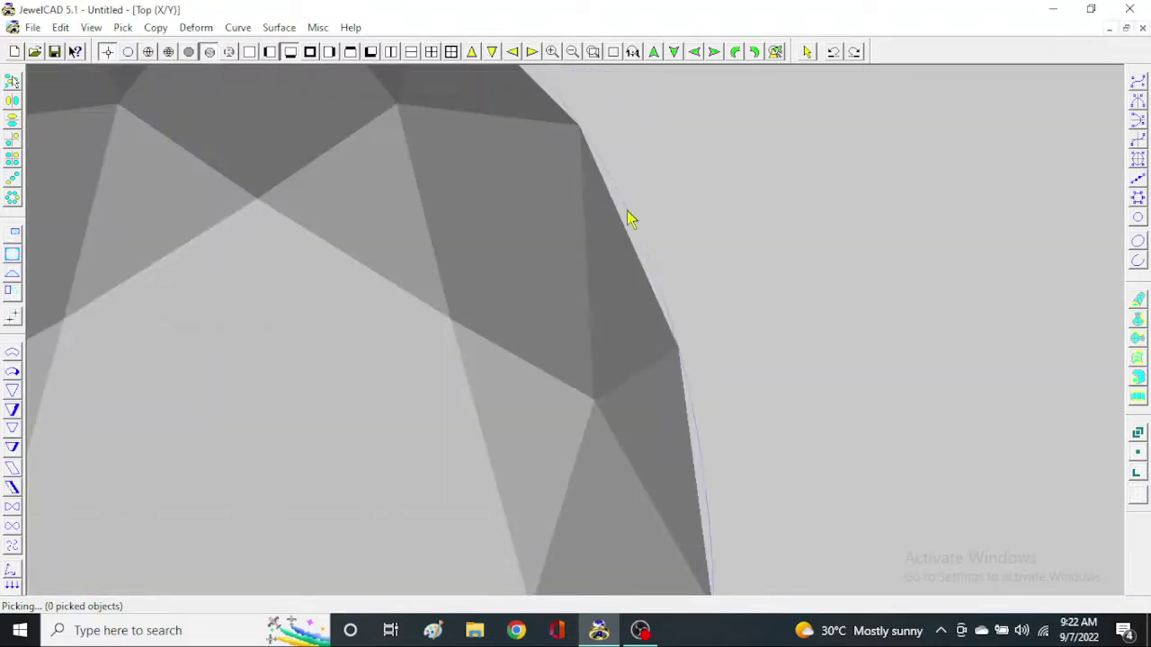
Pick the oval curve along the gem edge and zoom to inspect it
click(608, 193)
scroll(642, 206, down, 3)
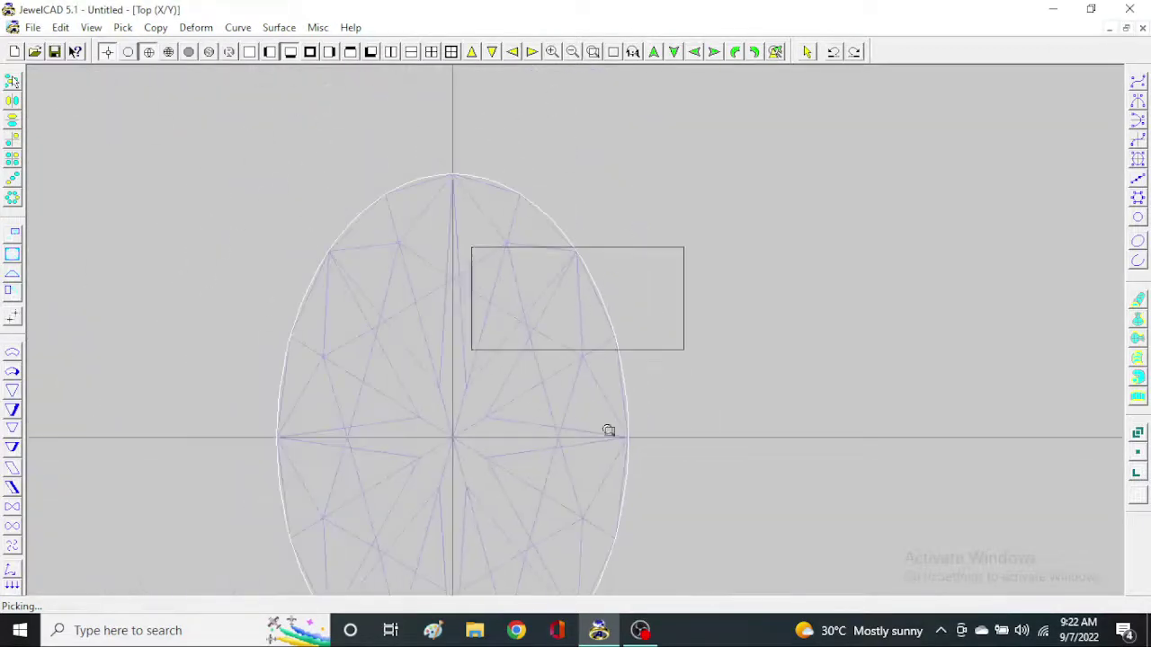
scroll(608, 332, up, 1)
scroll(678, 313, down, 1)
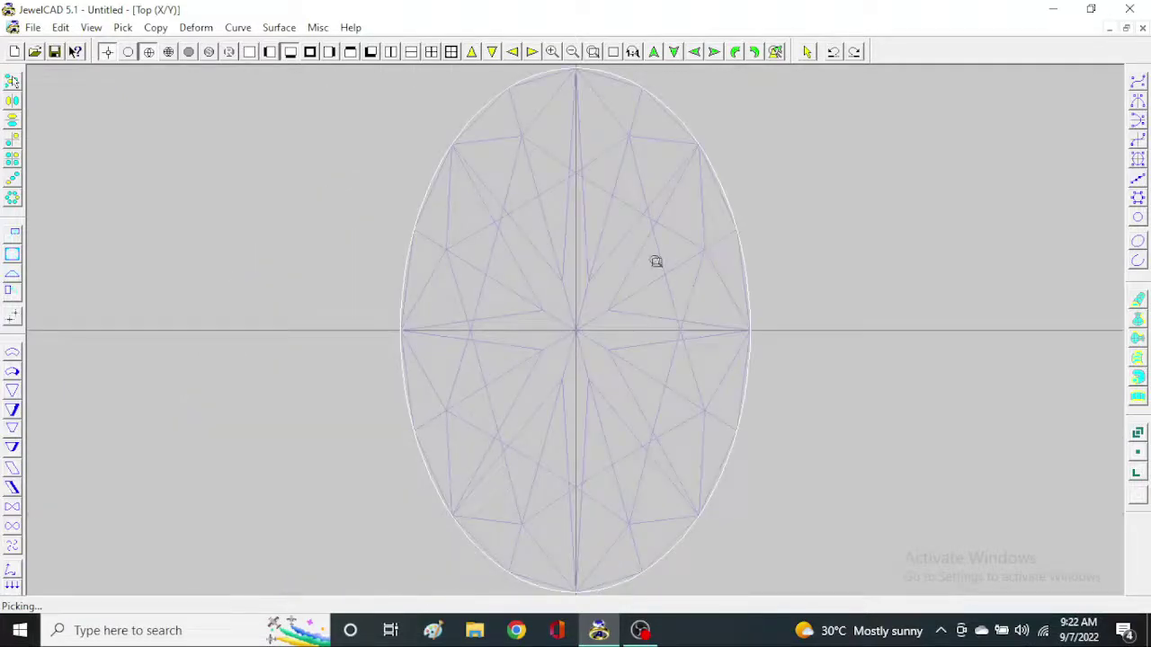
scroll(661, 365, up, 2)
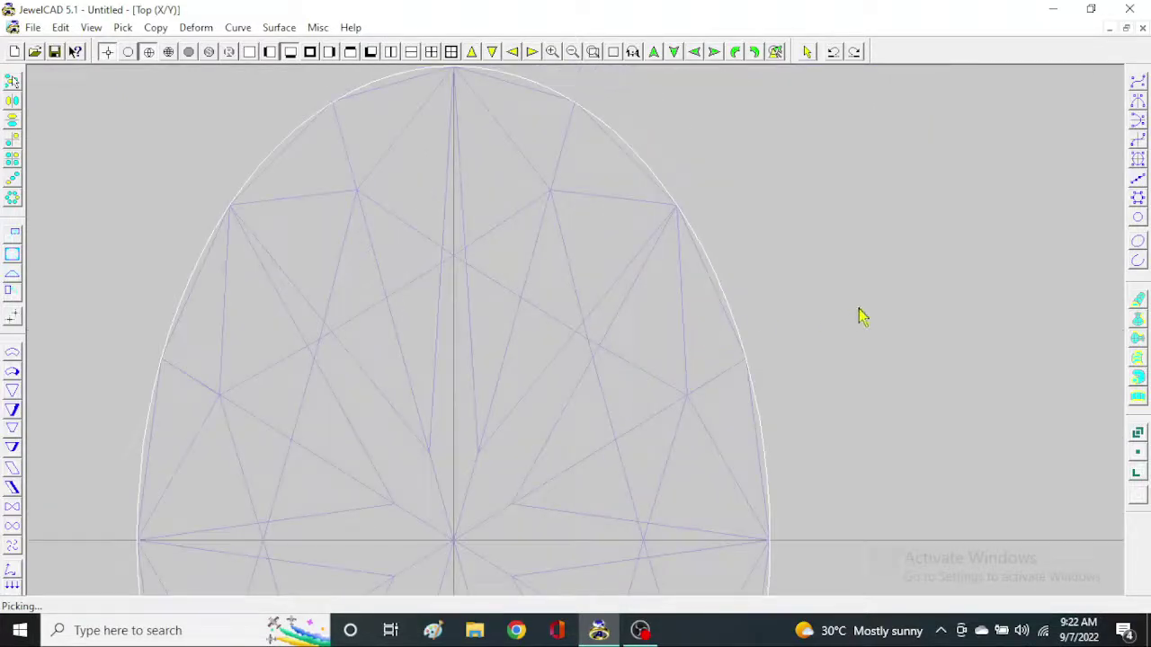
Offset the curve at radius 1, undo the unwanted outer copy, and fit the gem in view
key(ctrl+o)
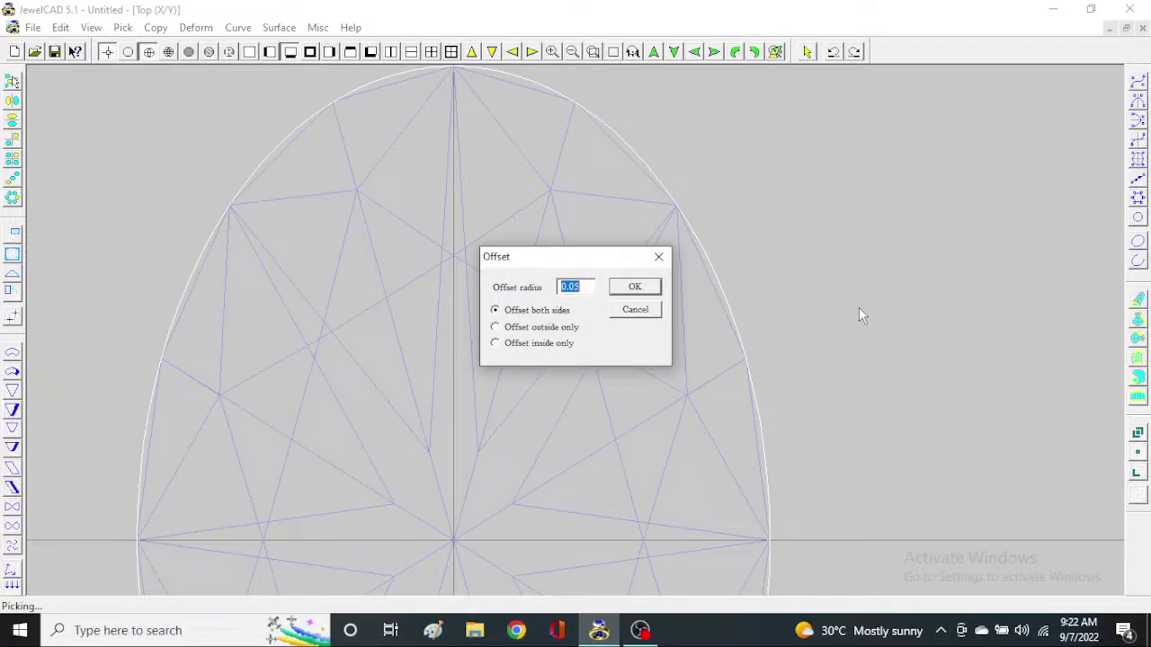
text(1)
key(Return)
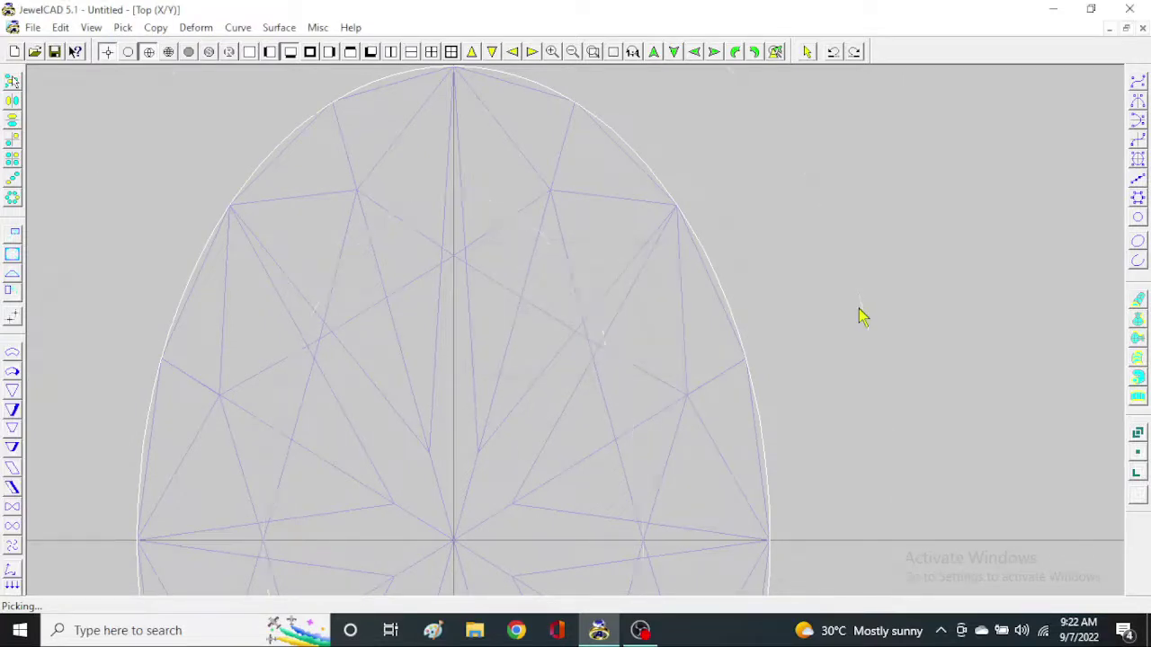
key(ctrl+o)
key(Return)
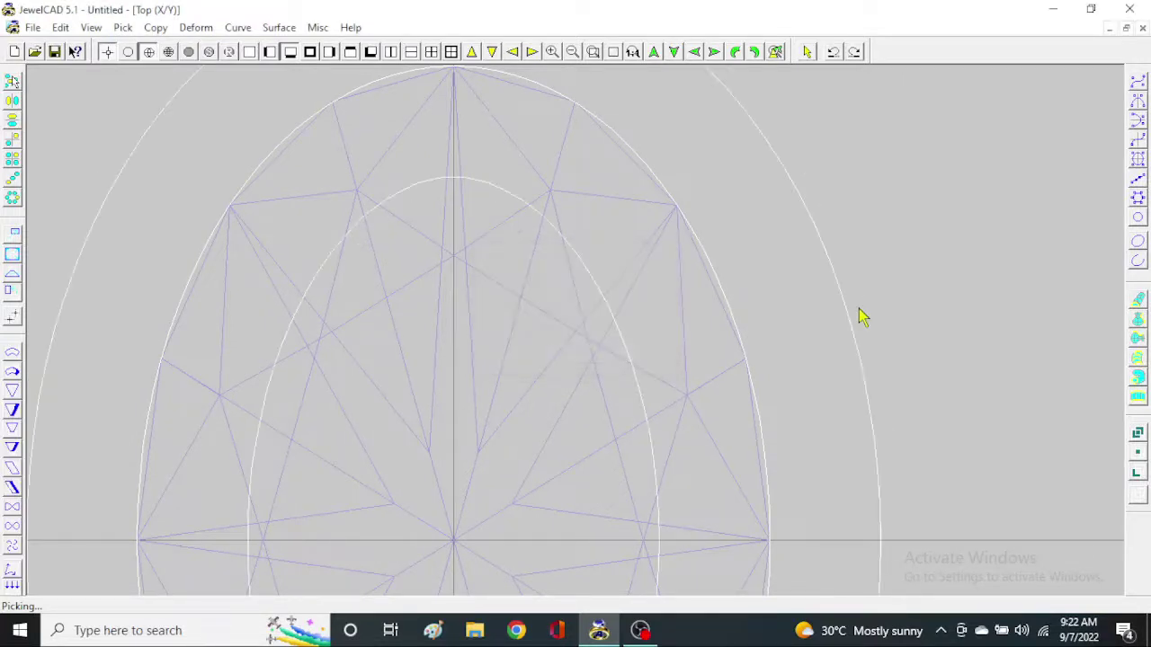
key(ctrl+z)
key(ctrl+z)
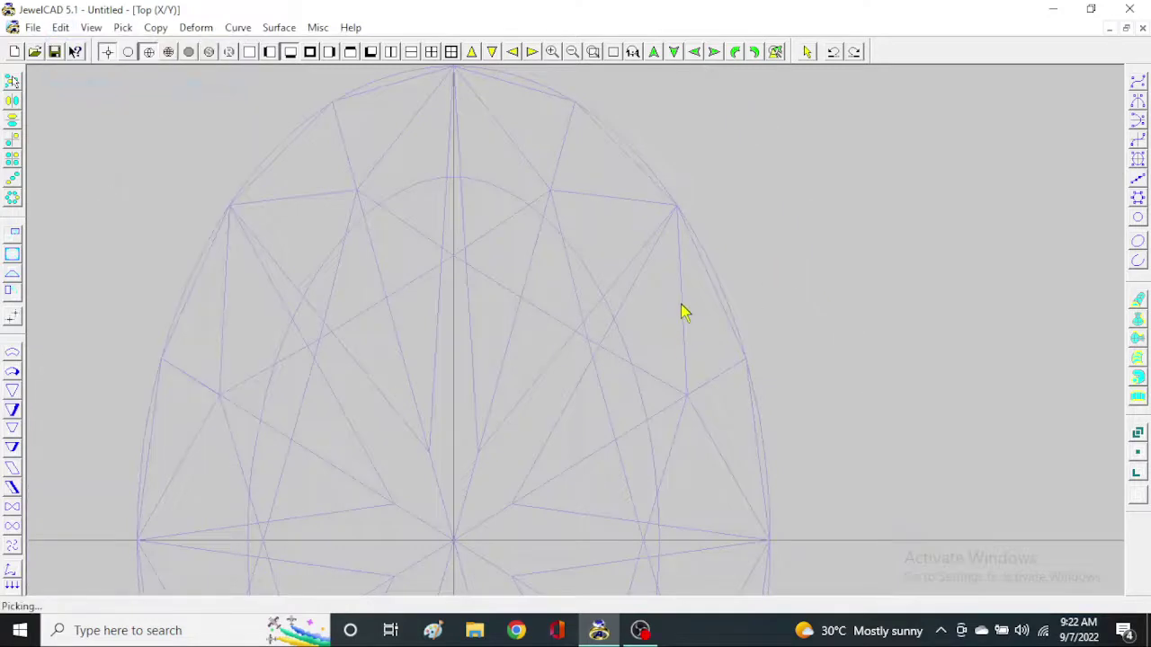
key(Home)
key(alt+f)
key(Escape)
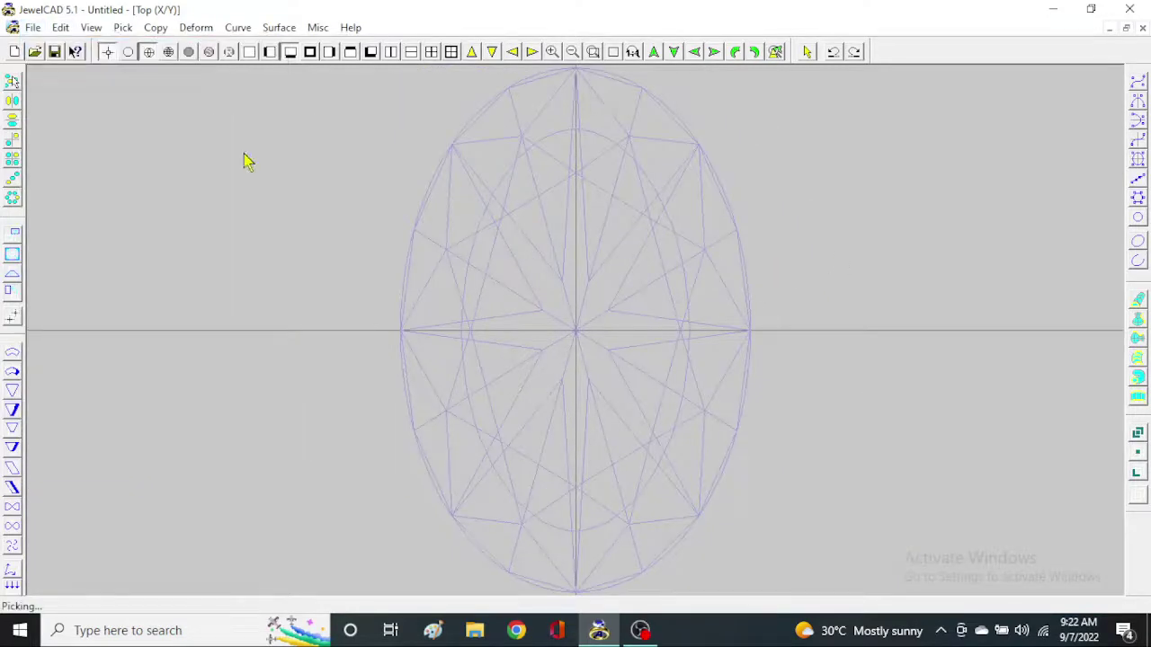
Insert a section profile from the Rocky parts database
click(60, 27)
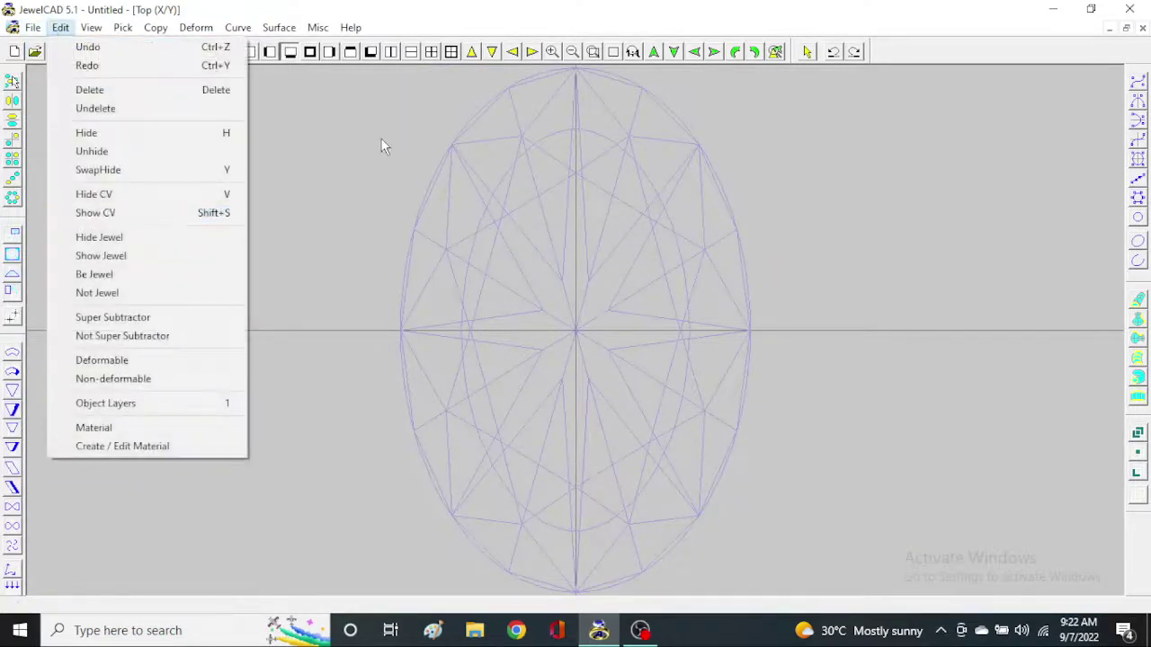
click(314, 126)
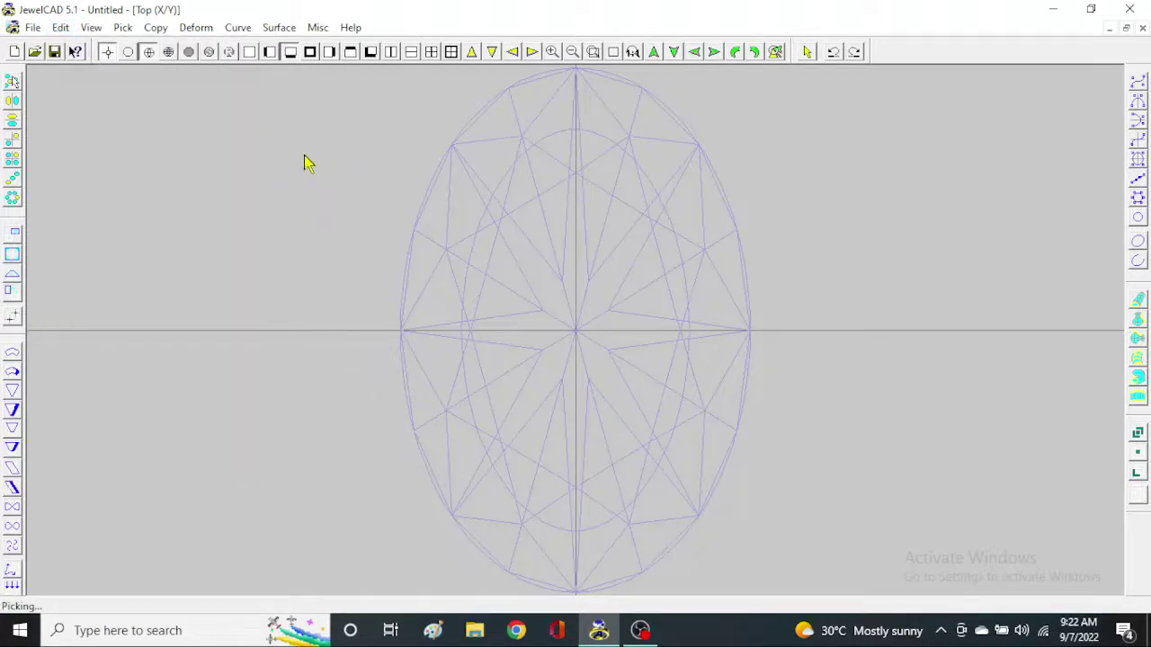
key(alt+f)
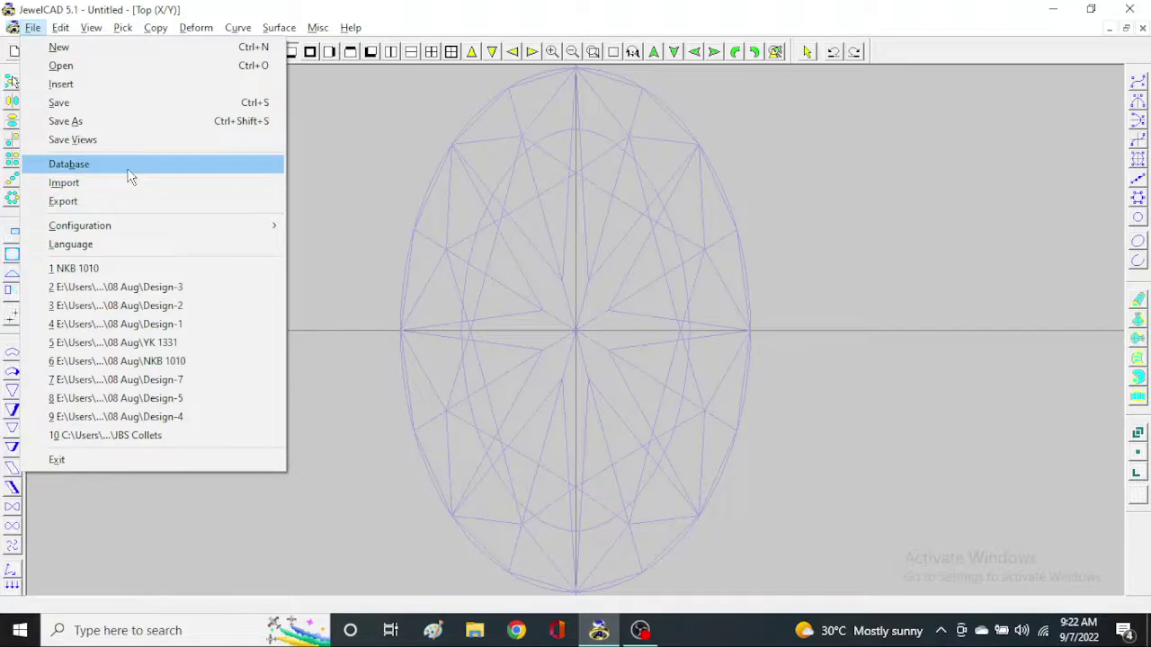
click(130, 176)
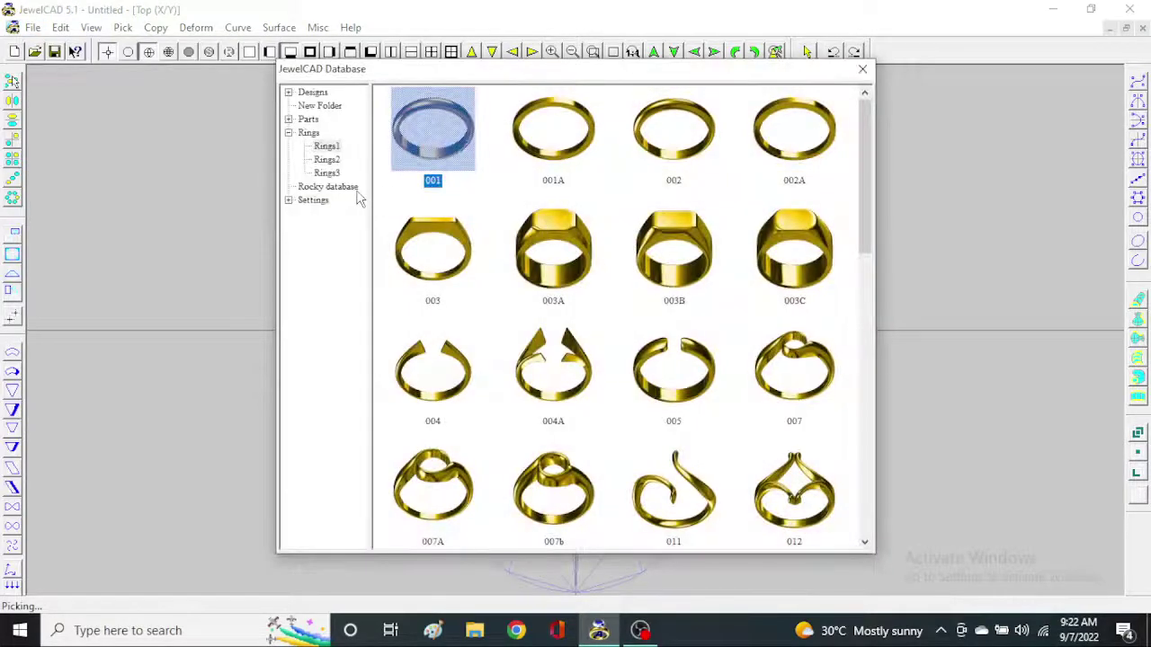
click(358, 188)
drag(868, 202, 868, 351)
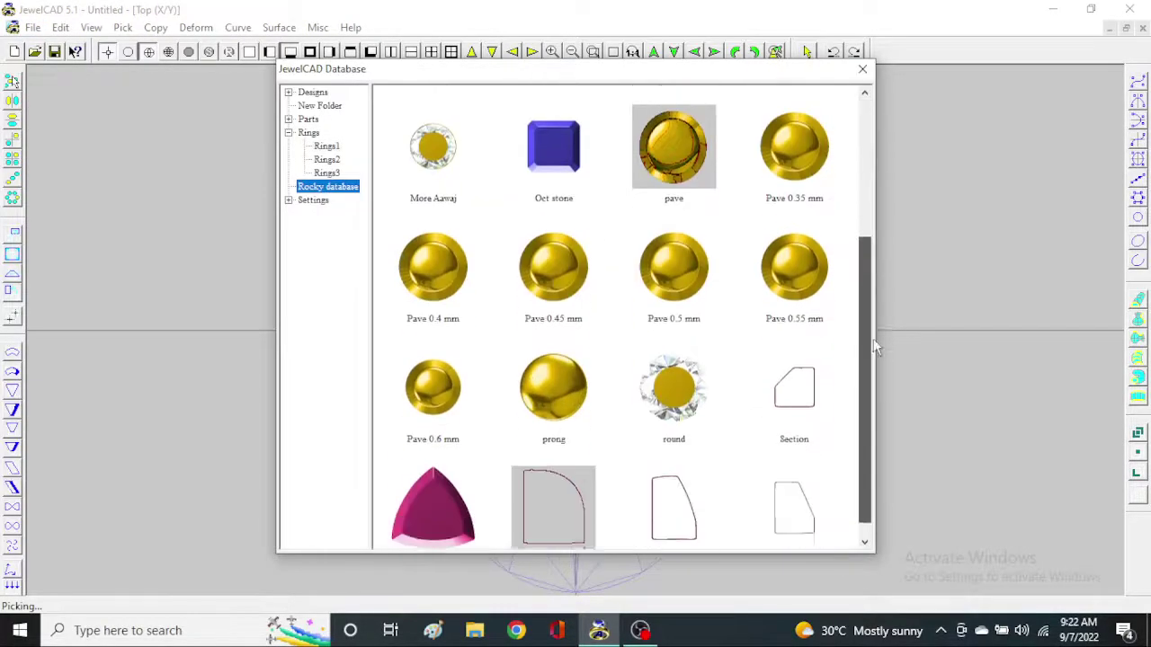
double_click(812, 373)
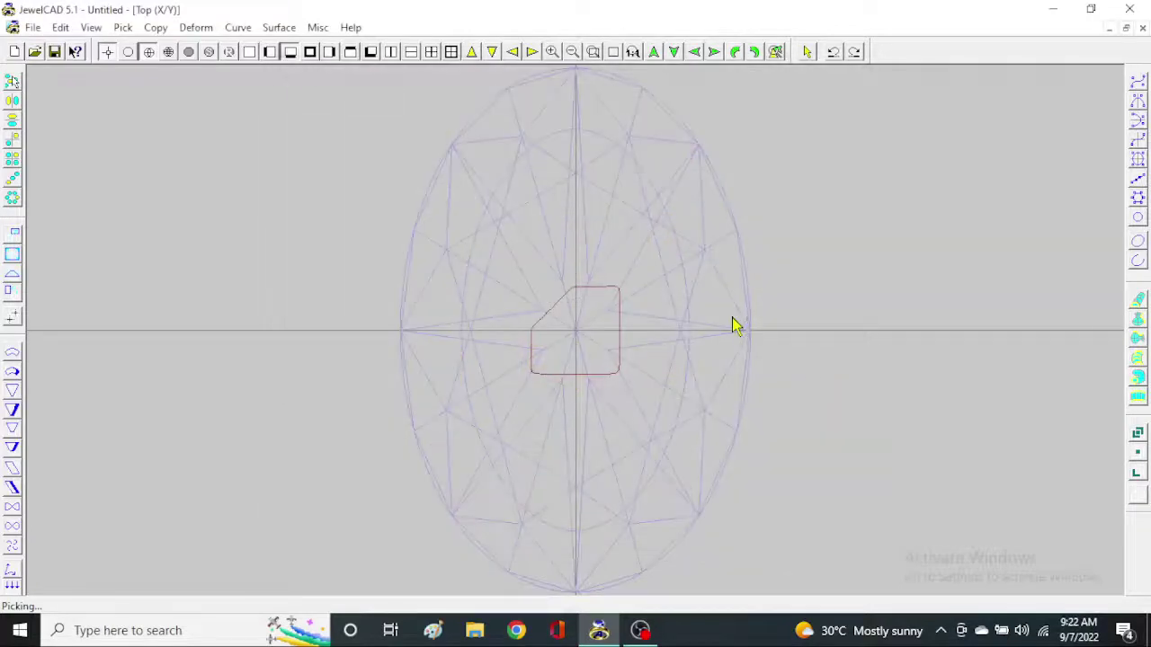
Sweep a semi-scale rail surface using the inner and outer ovals as rails and the section profile
key(ctrl+r)
click(491, 304)
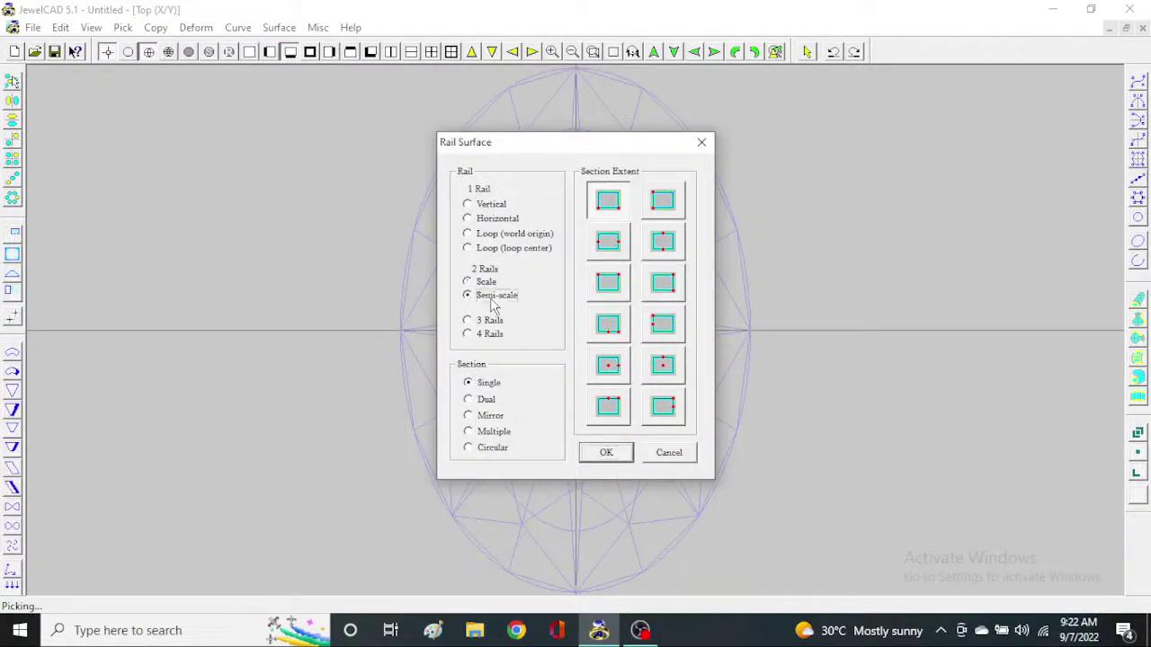
click(683, 461)
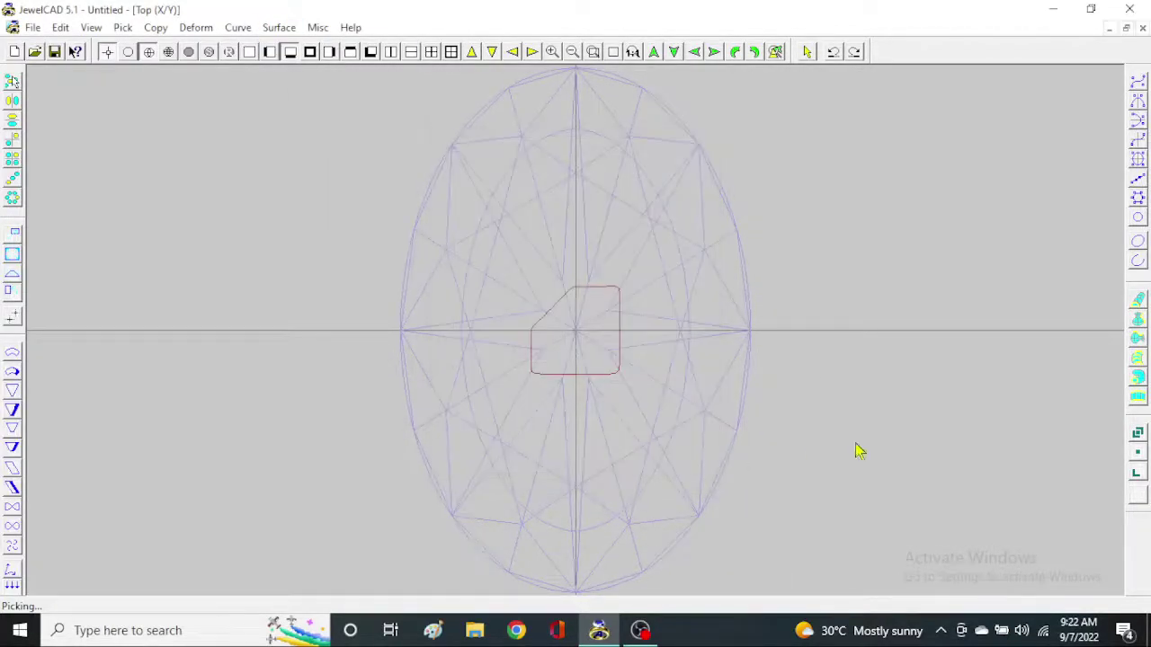
click(1137, 395)
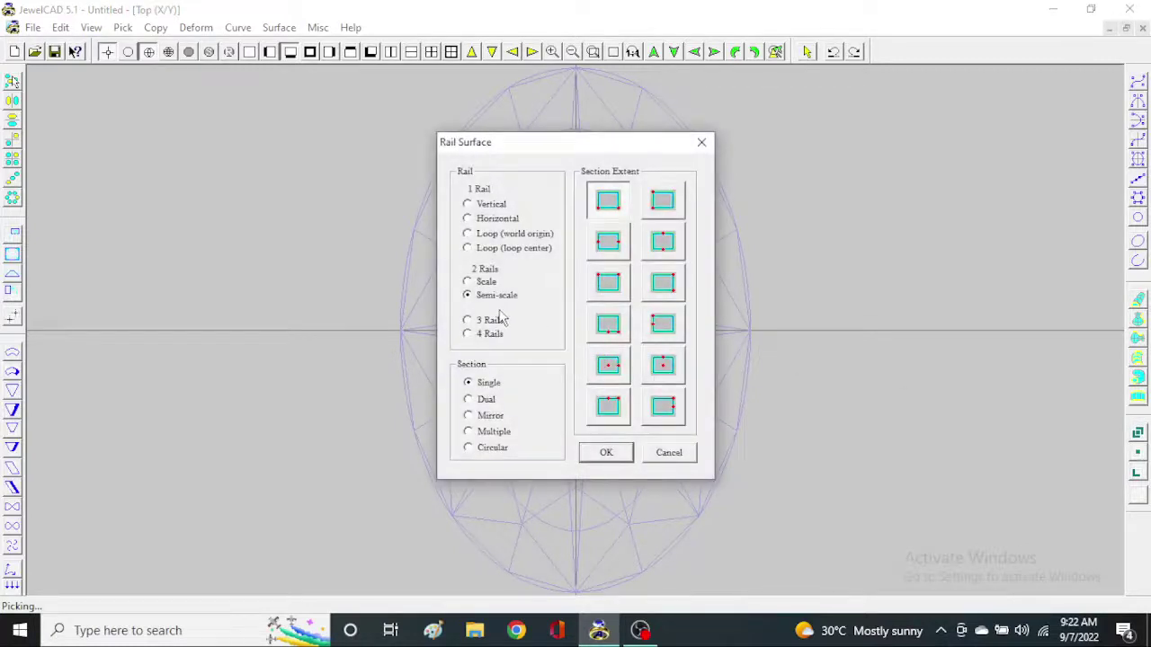
click(604, 454)
click(675, 236)
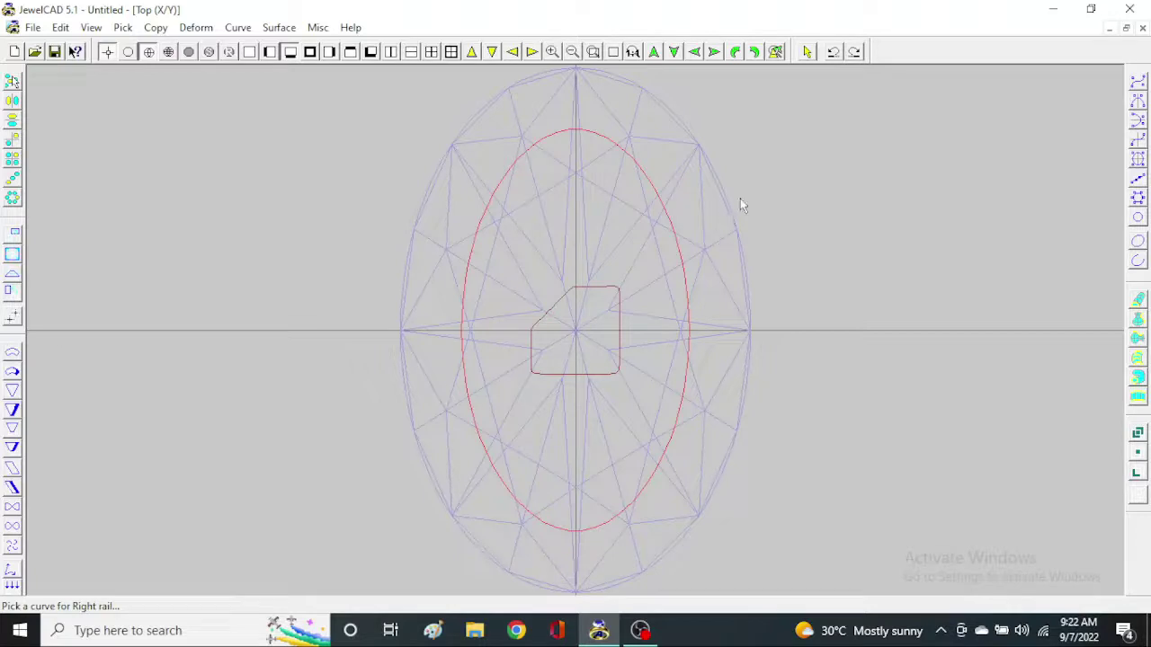
click(741, 205)
click(616, 292)
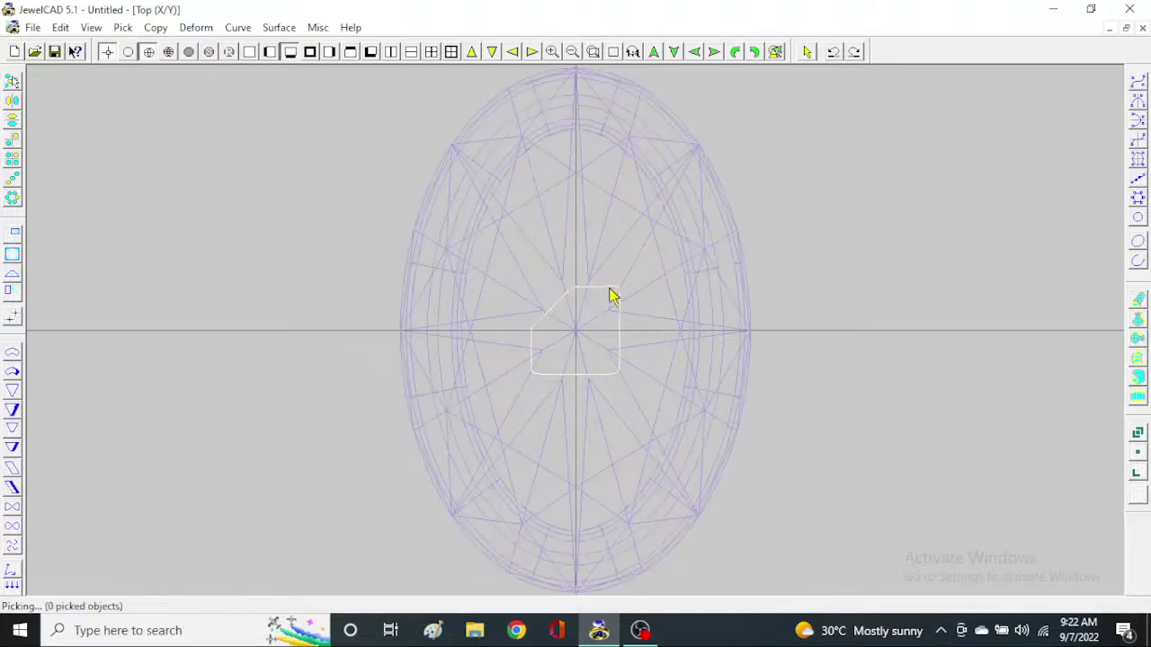
Pick the diamond in the front view and raise it above the band
key(F2)
scroll(660, 321, up, 2)
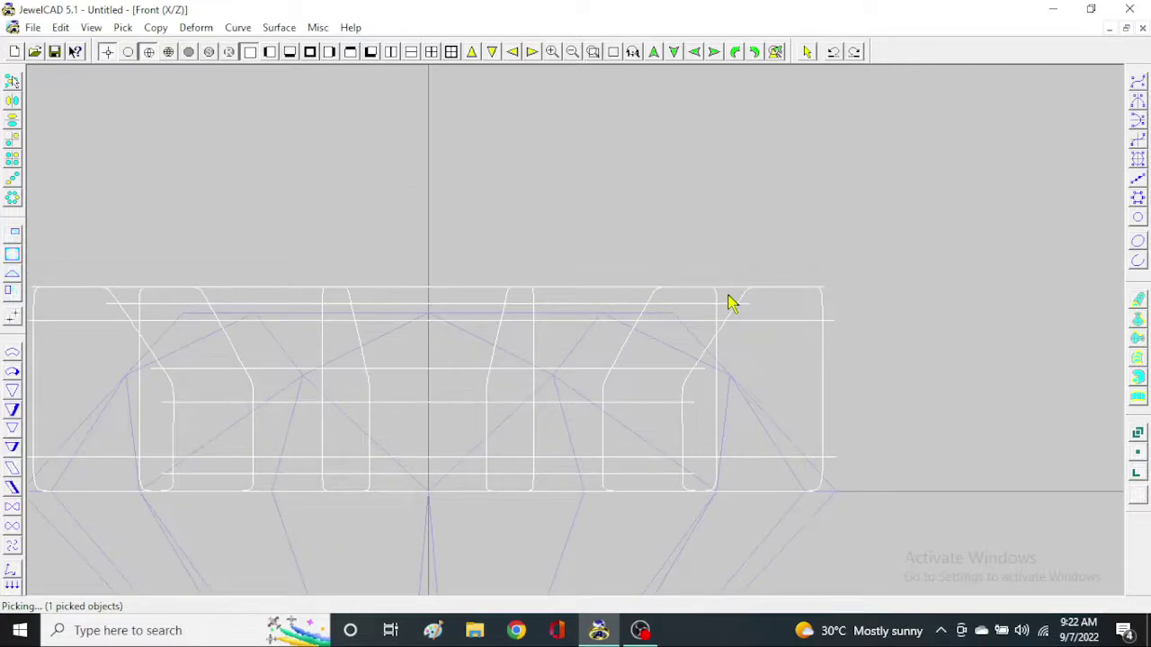
scroll(729, 303, down, 1)
scroll(729, 303, down, 1)
scroll(545, 419, up, 1)
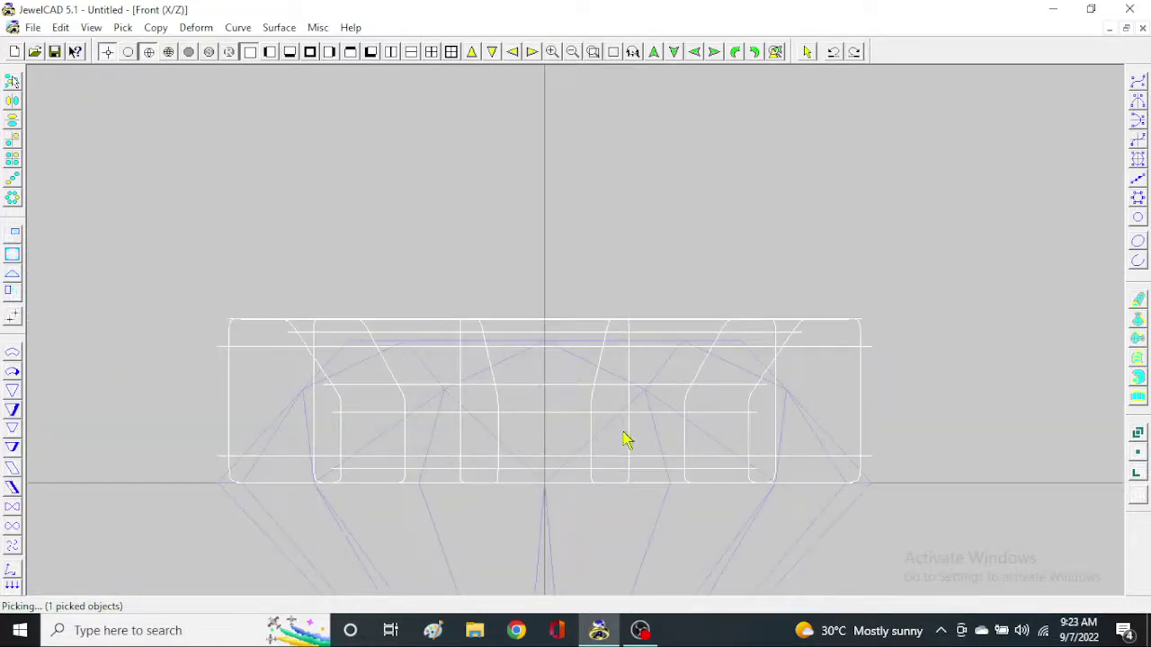
click(626, 441)
click(509, 488)
scroll(539, 494, down, 1)
drag(581, 513, 574, 364)
scroll(642, 390, up, 1)
scroll(544, 315, up, 1)
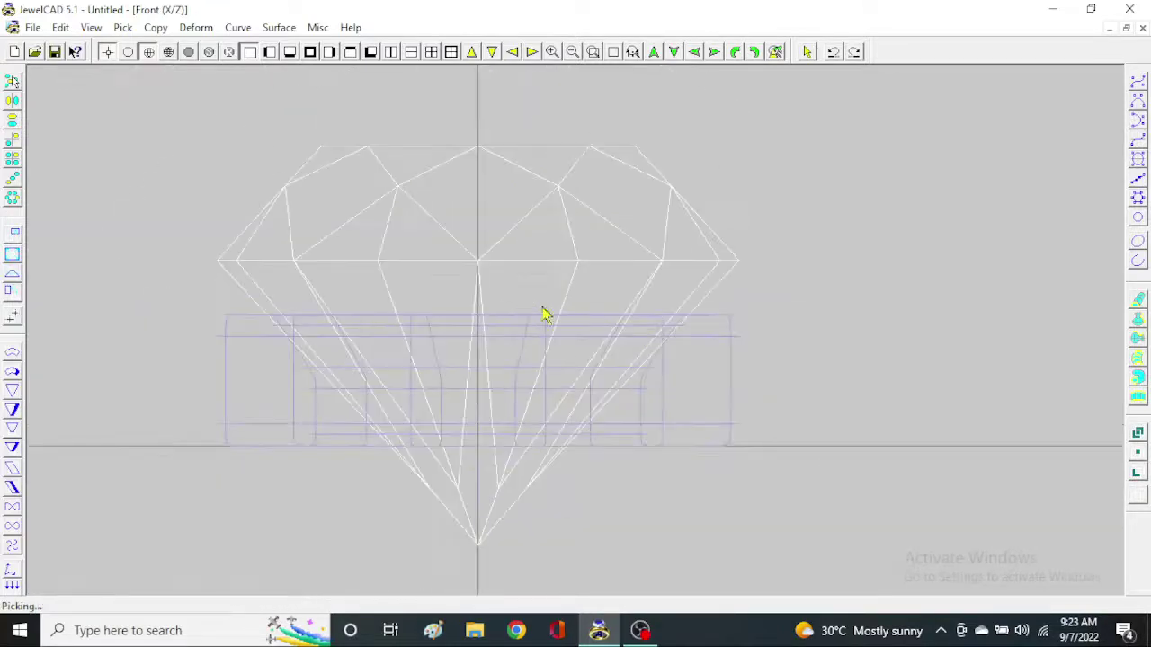
drag(544, 315, 577, 251)
Check the model shaded in 3D and lower the diamond onto the ring
key(F4)
key(F9)
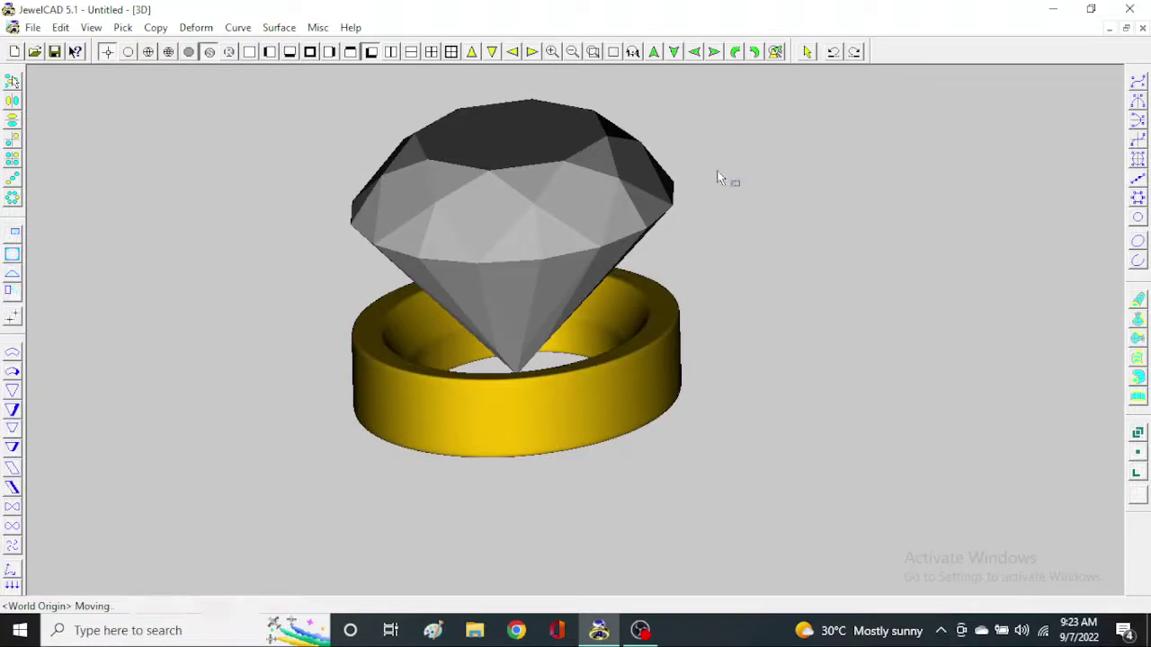
drag(716, 177, 739, 274)
key(F1)
Move all objects up, lift the gem, and stretch the ring body down by about Z -1.35
scroll(836, 254, up, 2)
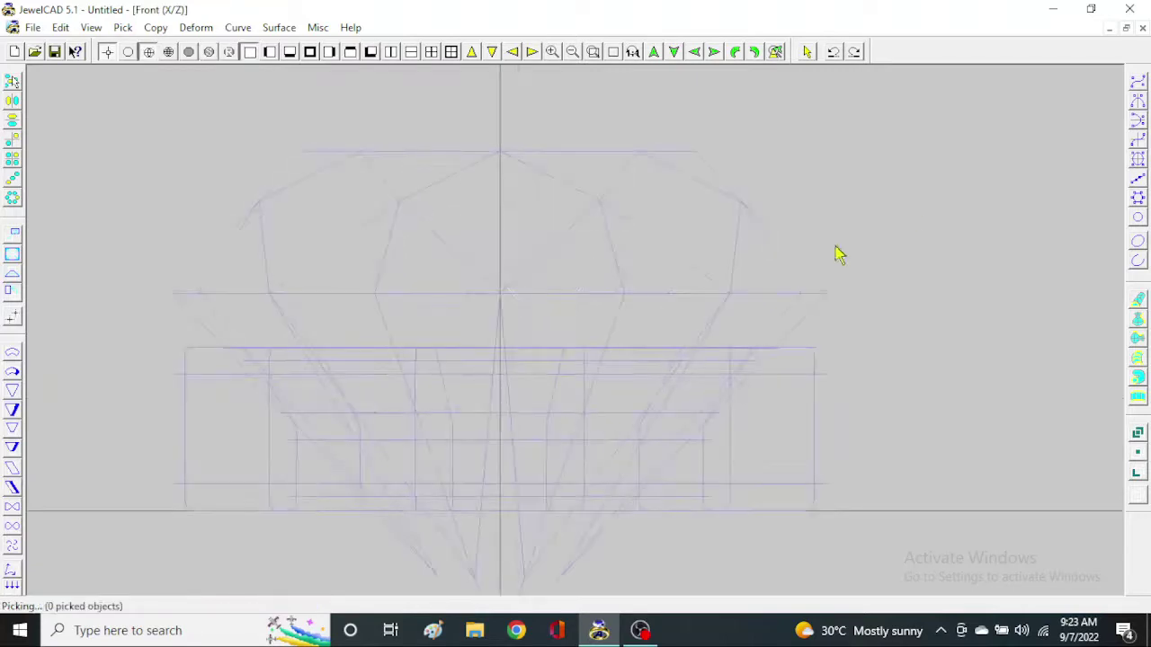
key(ctrl+a)
drag(573, 442, 594, 423)
drag(598, 433, 609, 359)
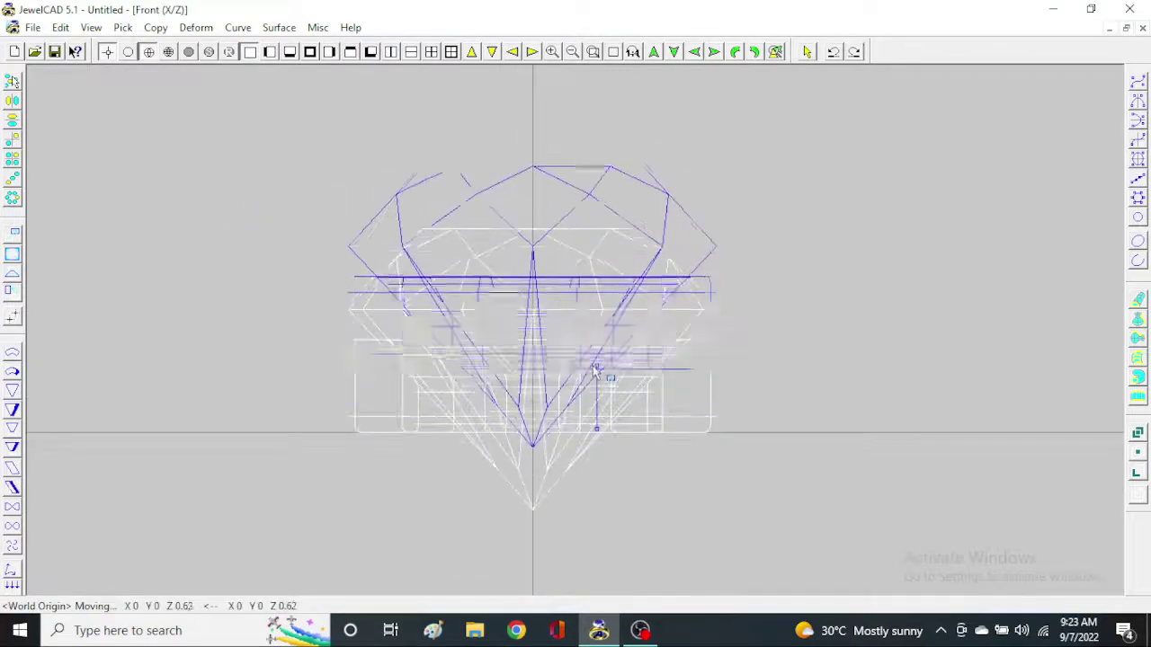
drag(598, 402, 599, 352)
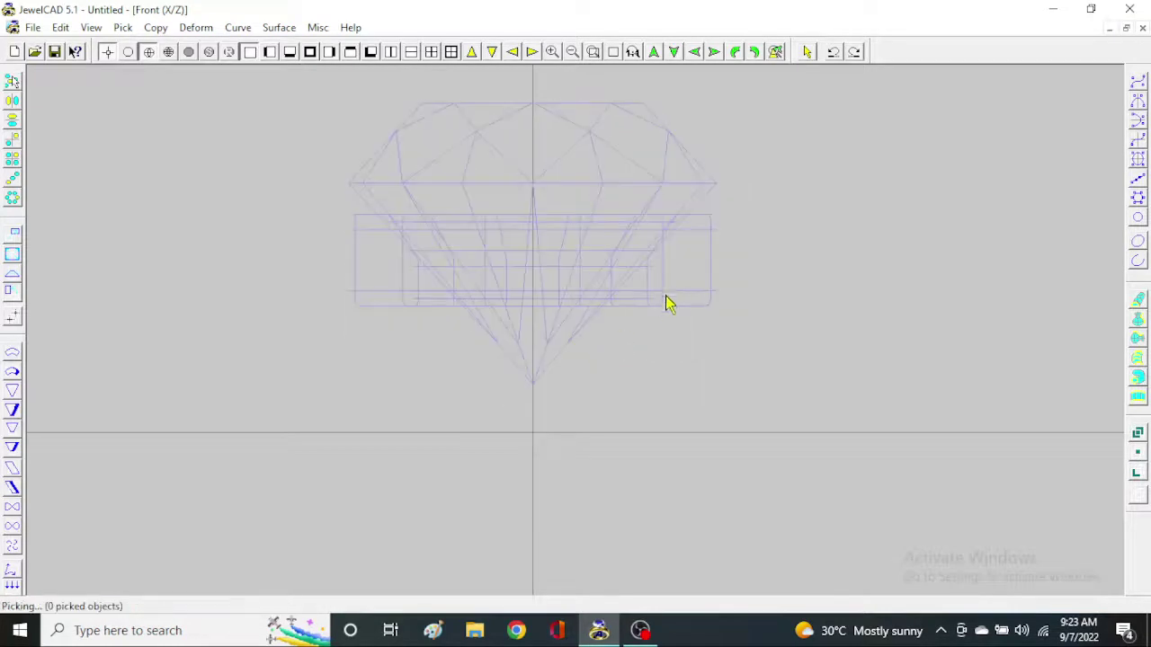
scroll(498, 393, up, 2)
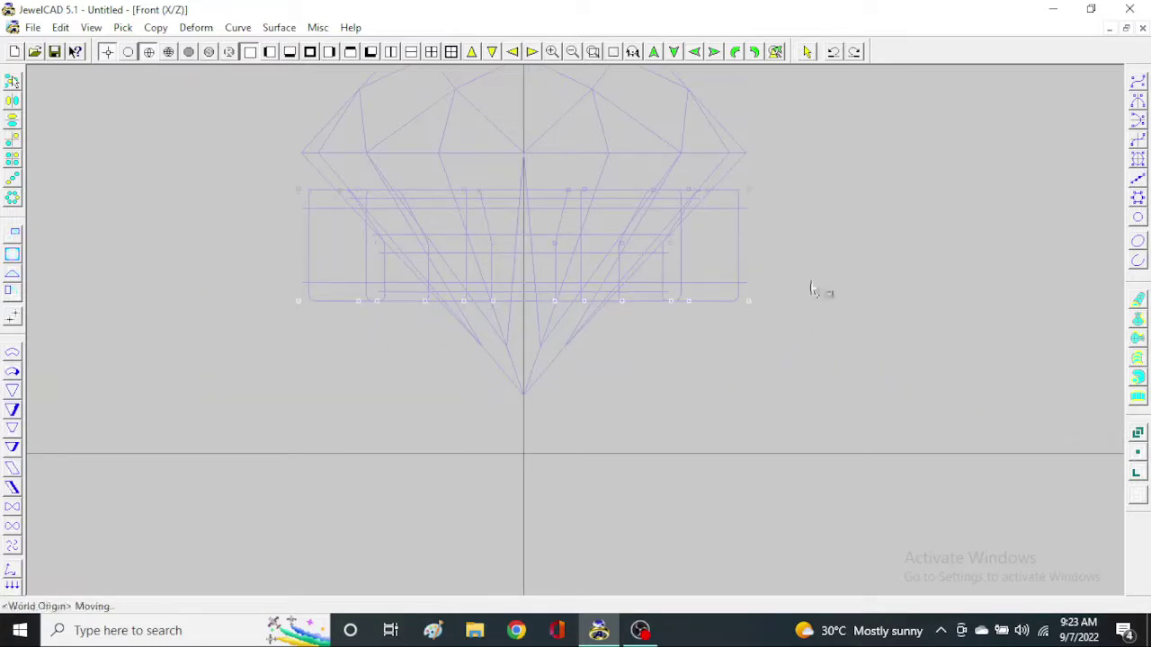
drag(810, 286, 826, 437)
Preview the gem and ring shaded, then show the ring body's control points
key(alt+e)
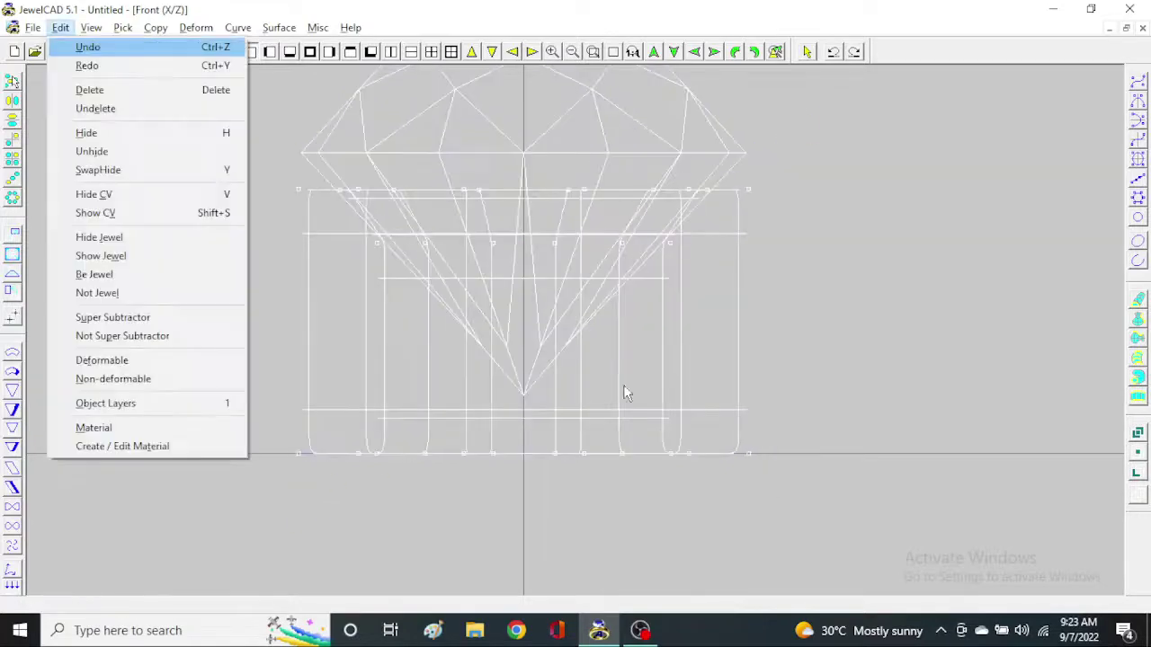
key(Escape)
key(F5)
click(612, 496)
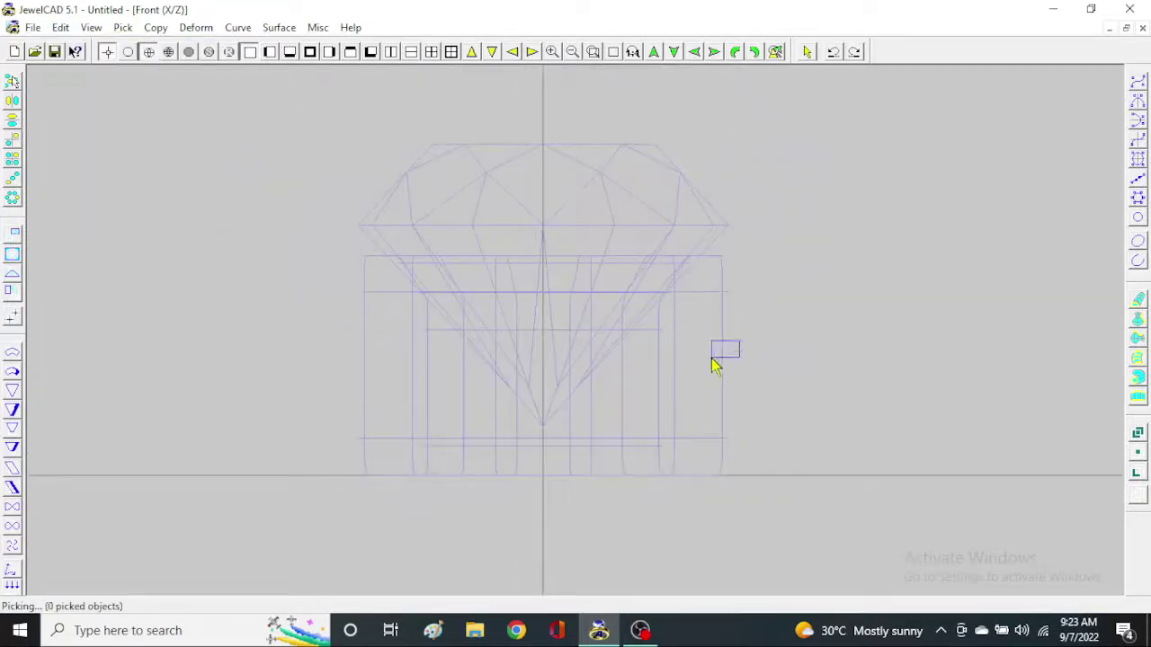
click(713, 365)
click(61, 27)
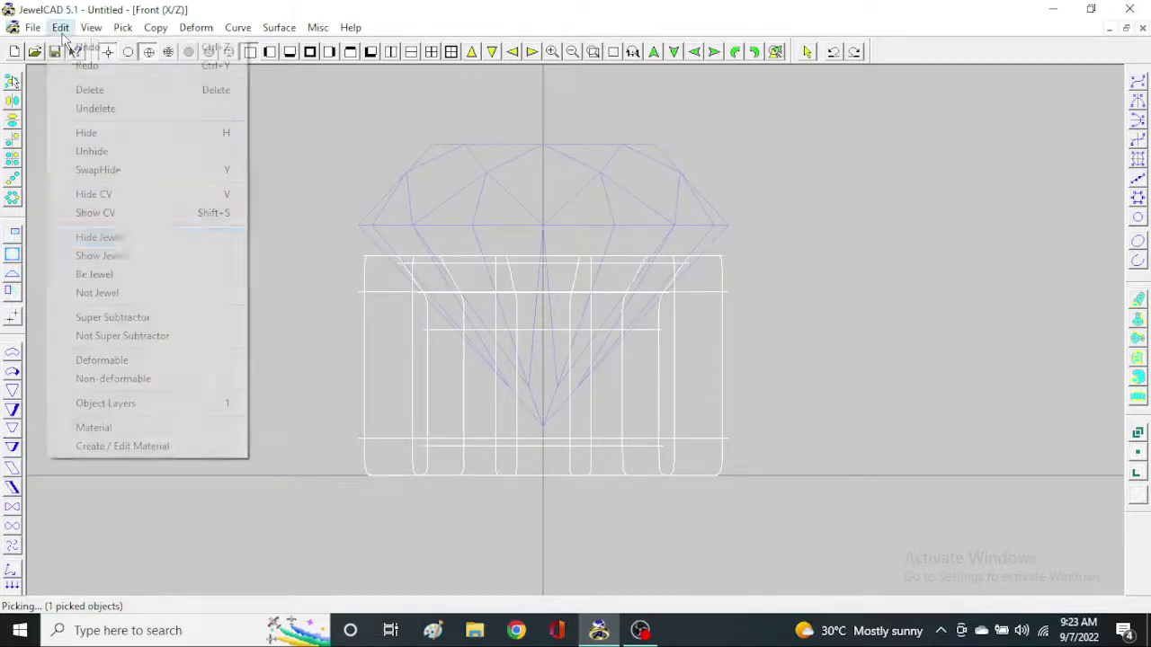
click(134, 216)
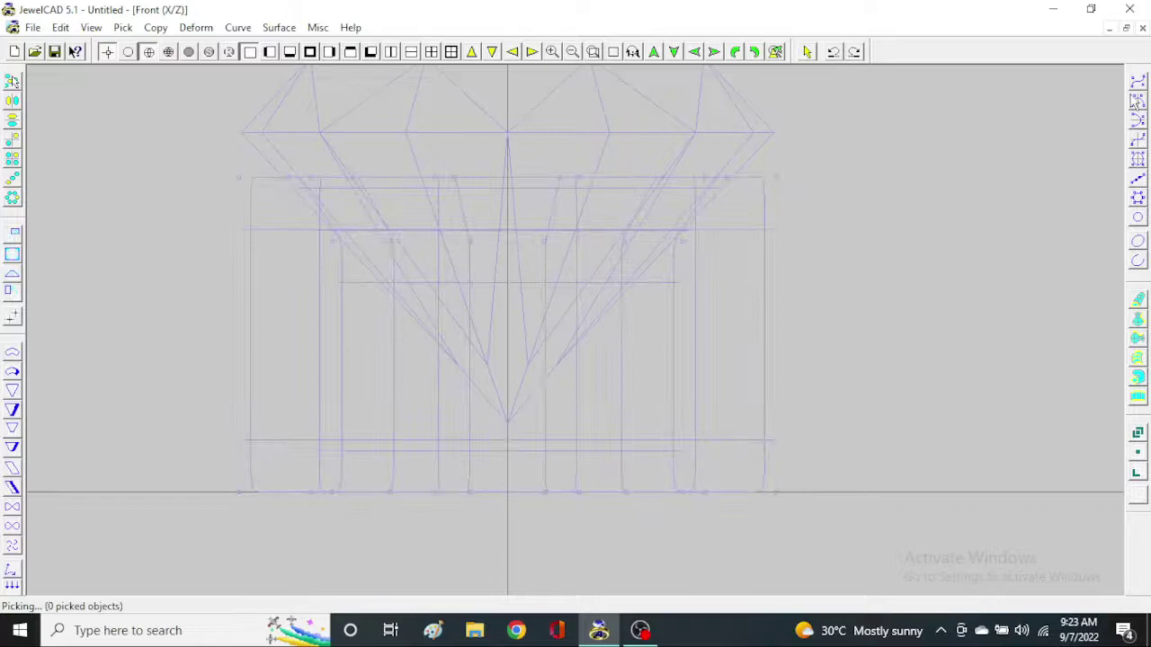
Draw a four-point curve, delete the stray section curve, and box-select the ring's bottom CV row
click(1136, 101)
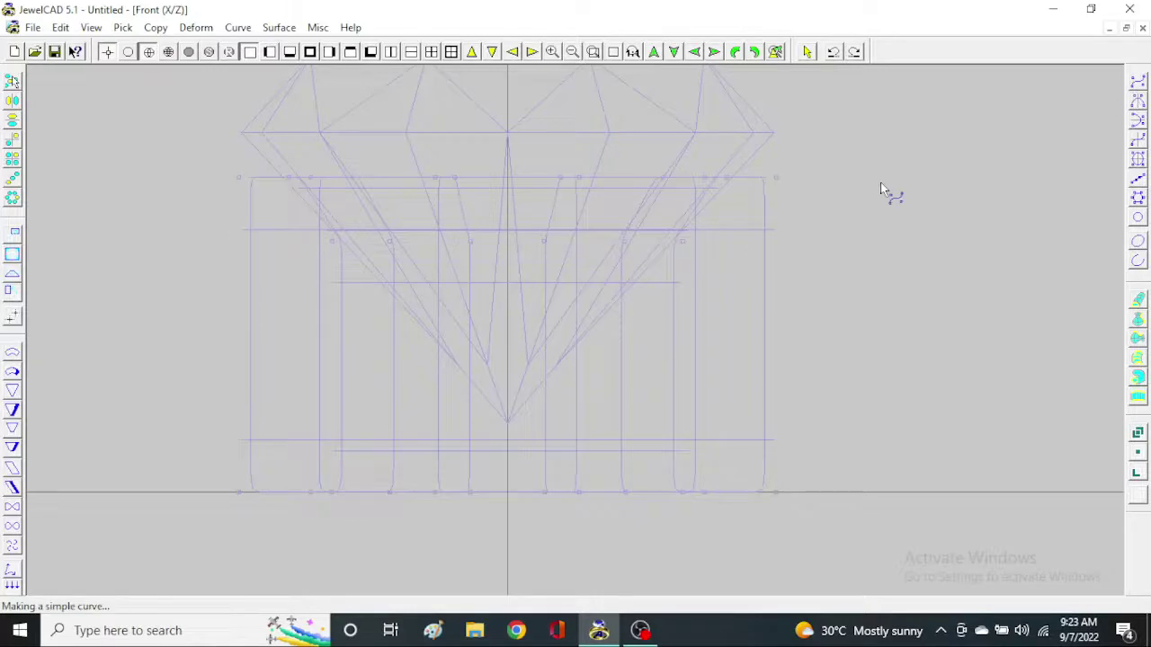
click(884, 180)
click(948, 281)
click(915, 387)
click(898, 438)
right_click(917, 451)
click(869, 194)
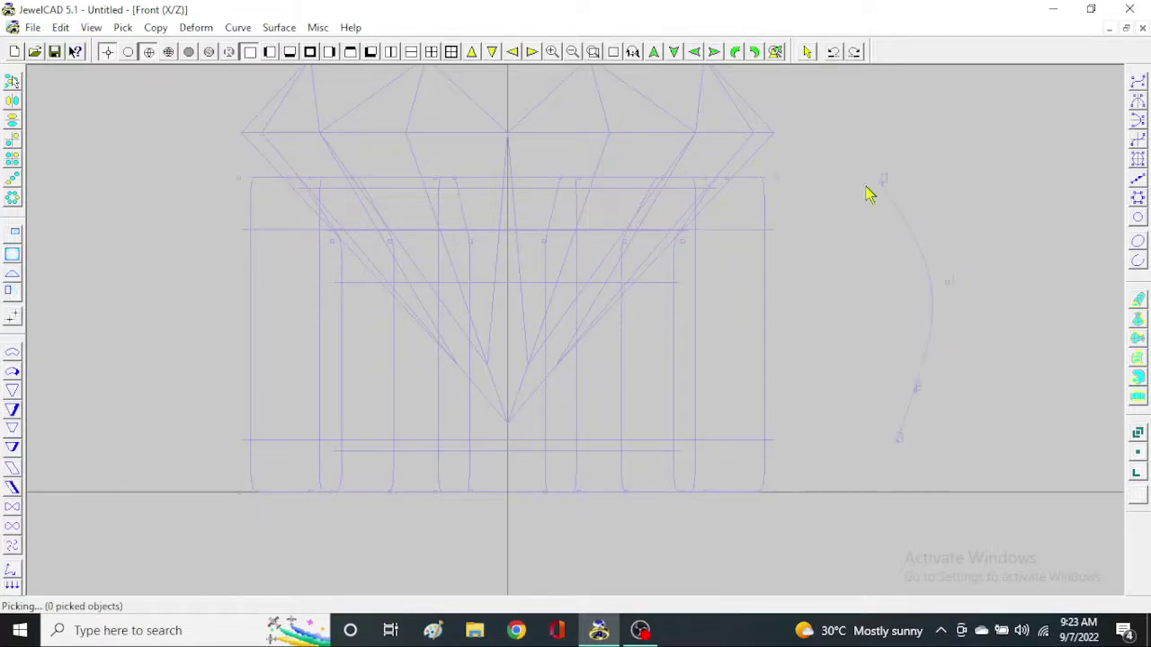
click(894, 195)
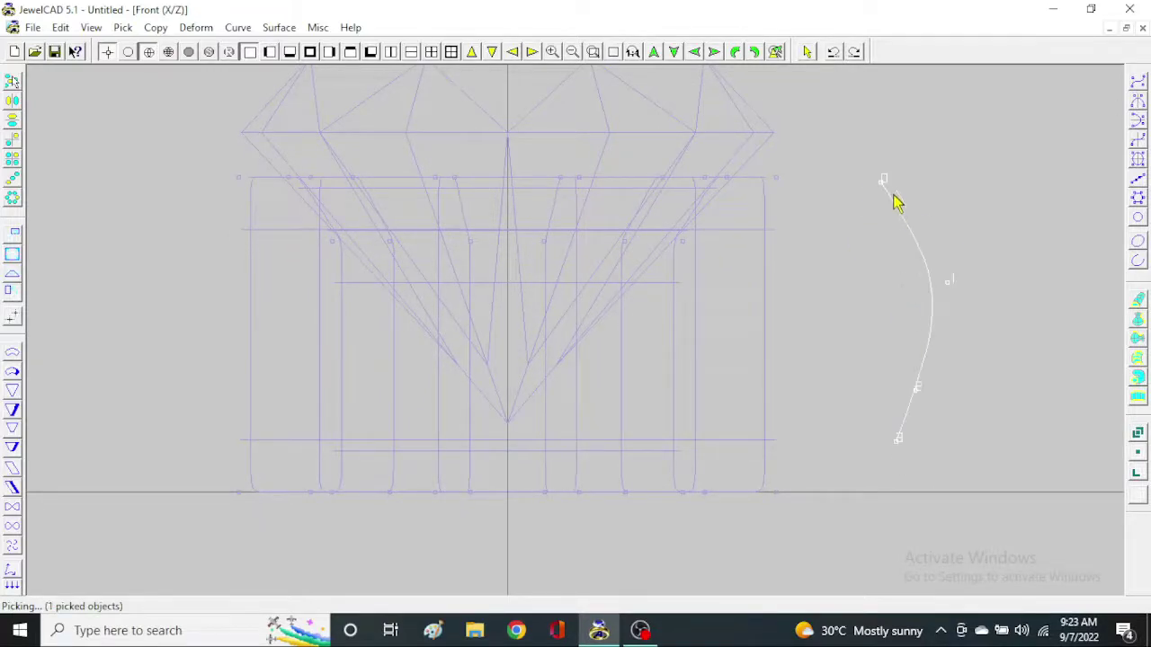
key(Delete)
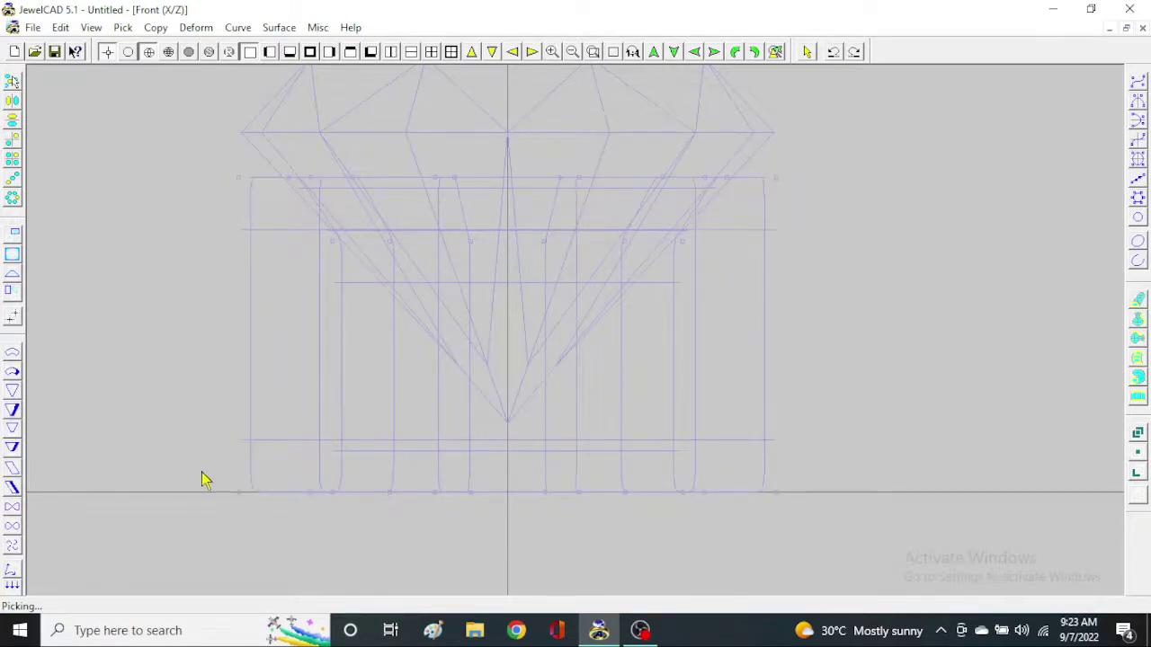
drag(153, 449, 917, 598)
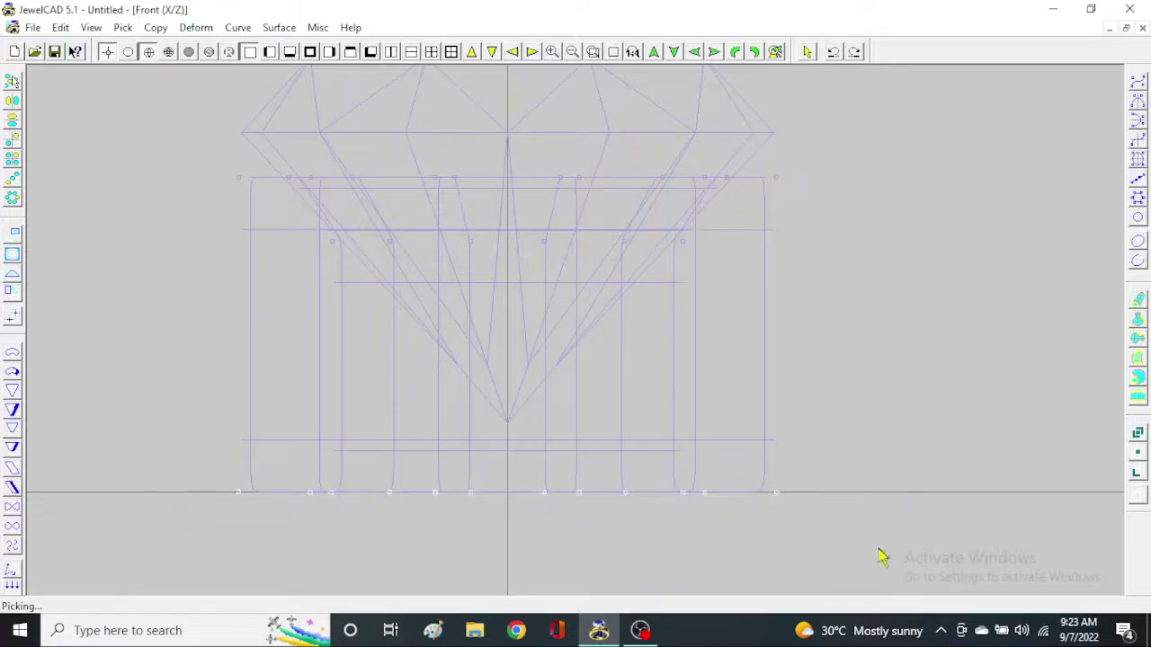
key(ctrl+r)
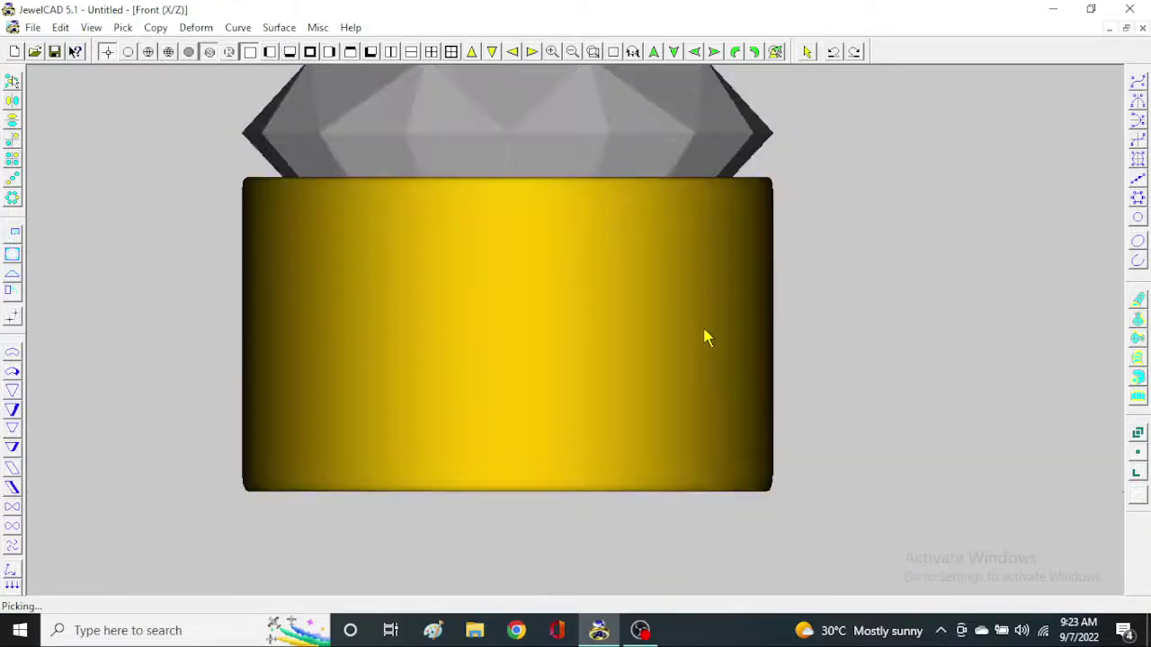
Check the picked bottom points in the top and front views and as a shaded render
click(706, 337)
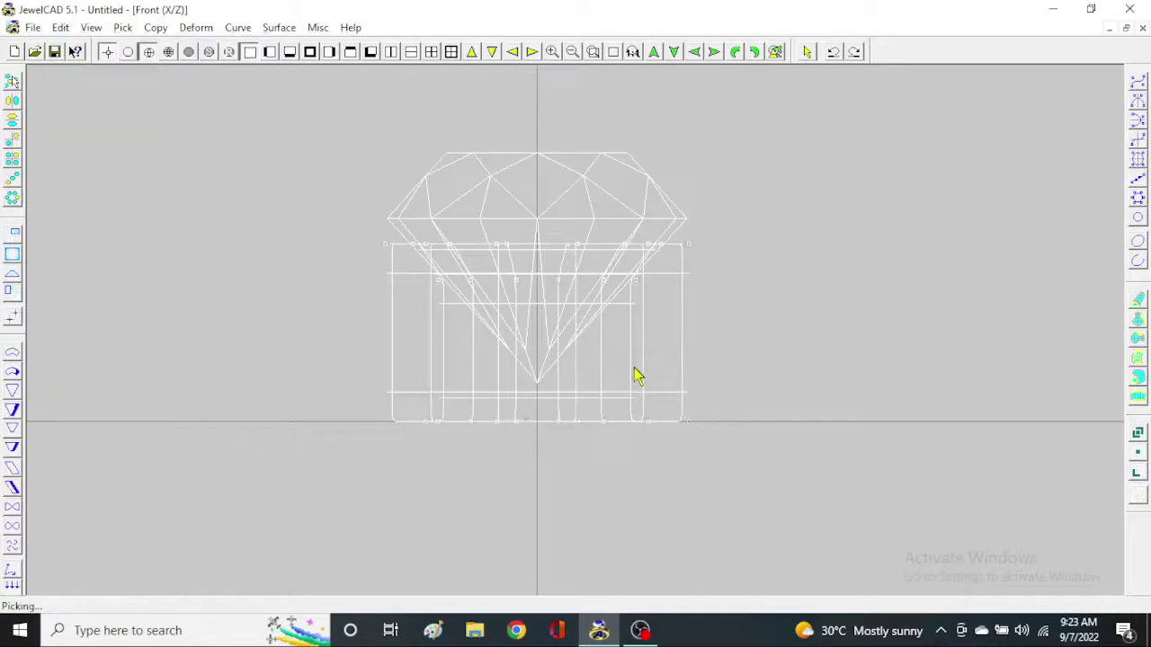
key(F1)
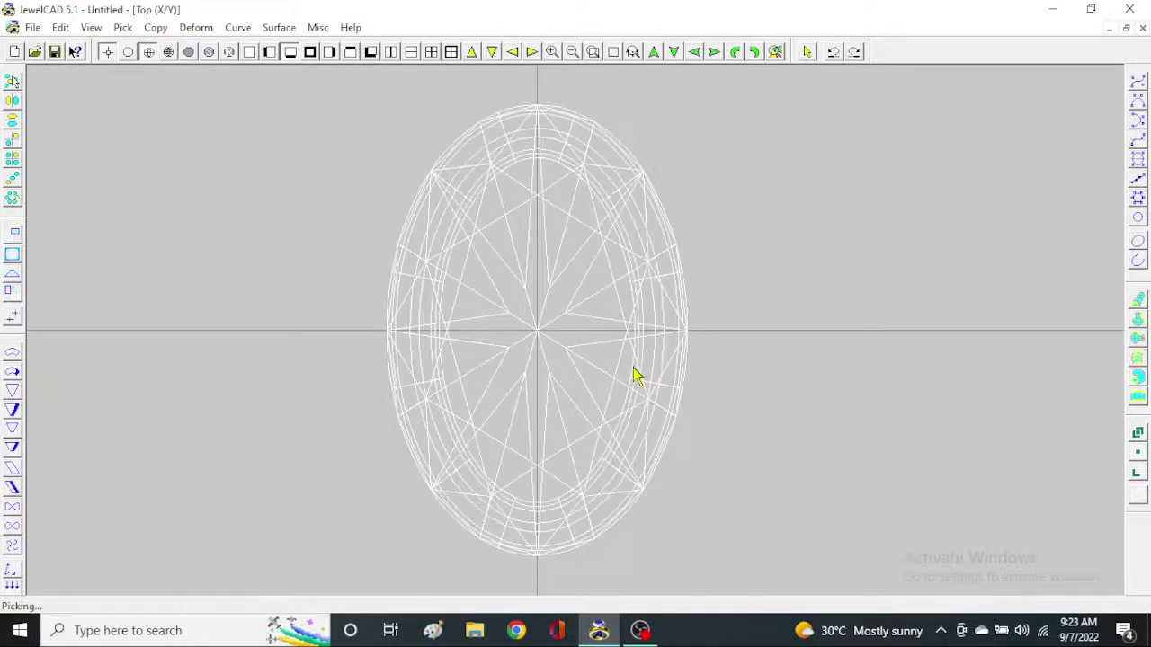
click(634, 375)
right_click(634, 376)
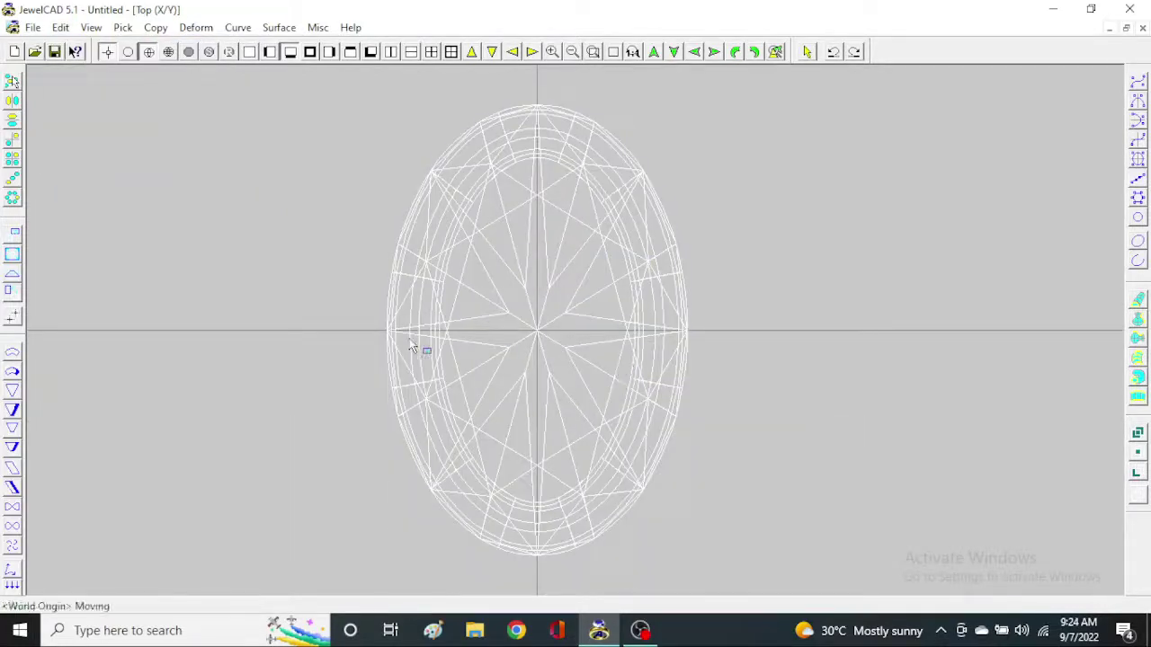
click(530, 343)
key(F2)
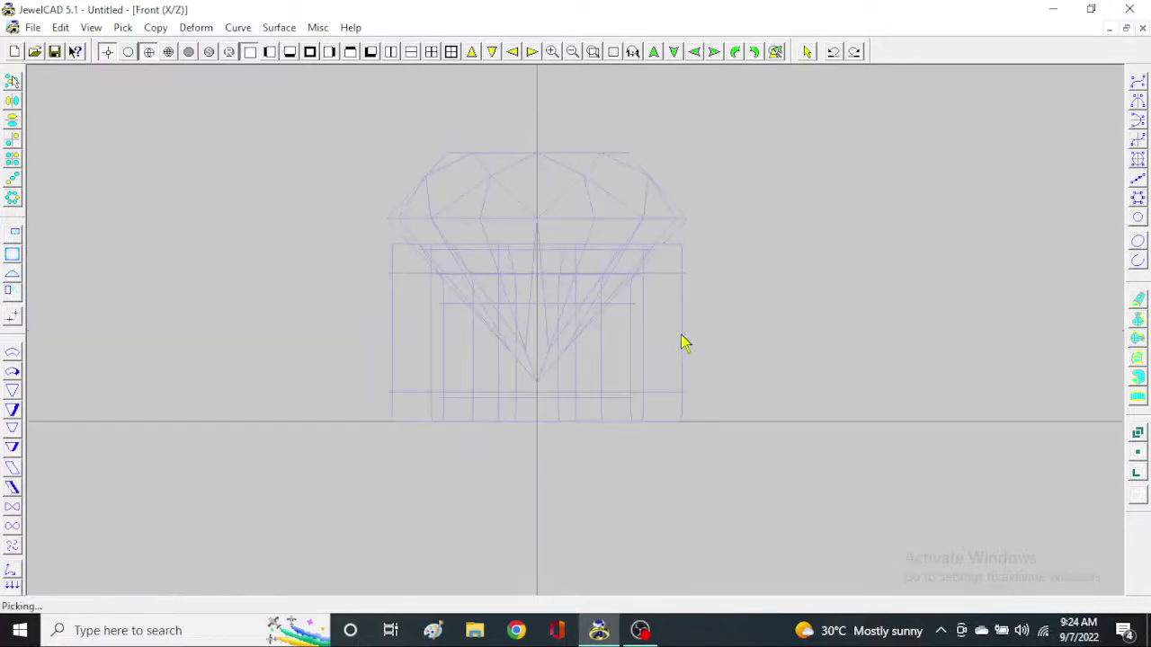
key(F4)
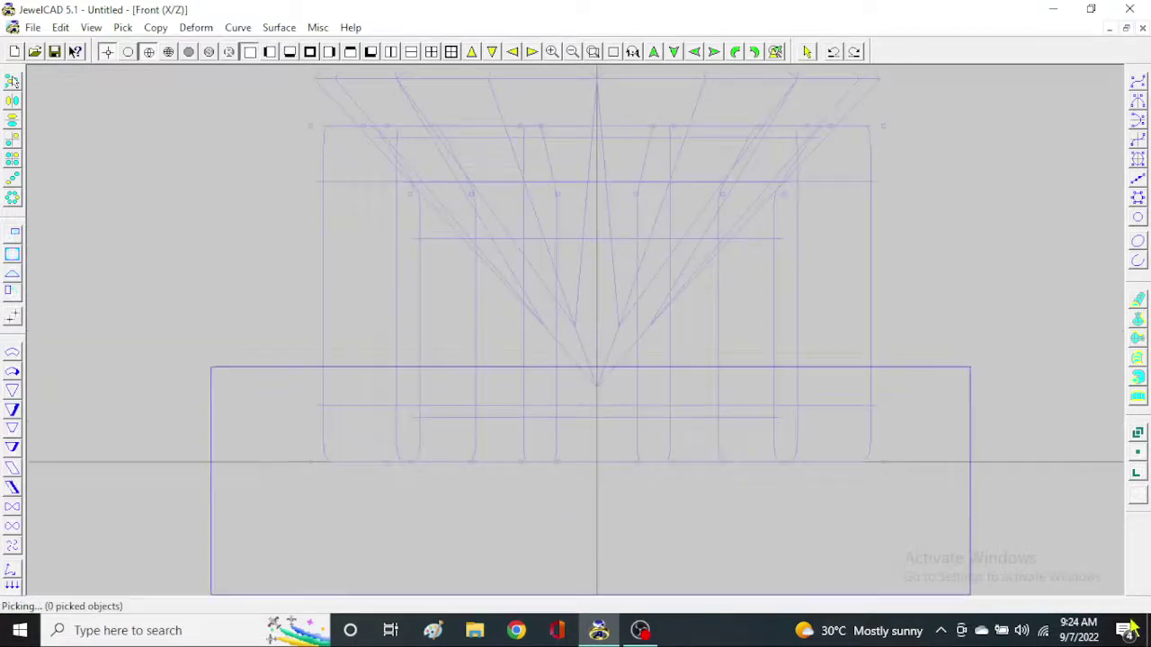
Size the ring's bottom edge to about 0.90 across and 0.96 front-to-back
click(11, 274)
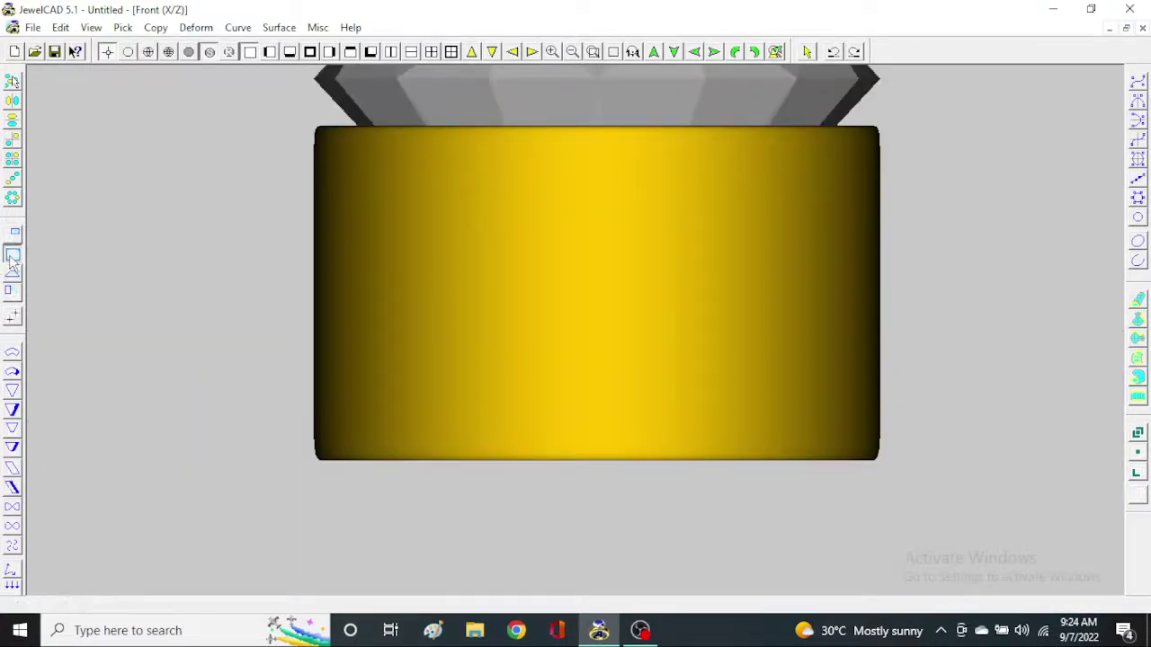
scroll(841, 399, down, 1)
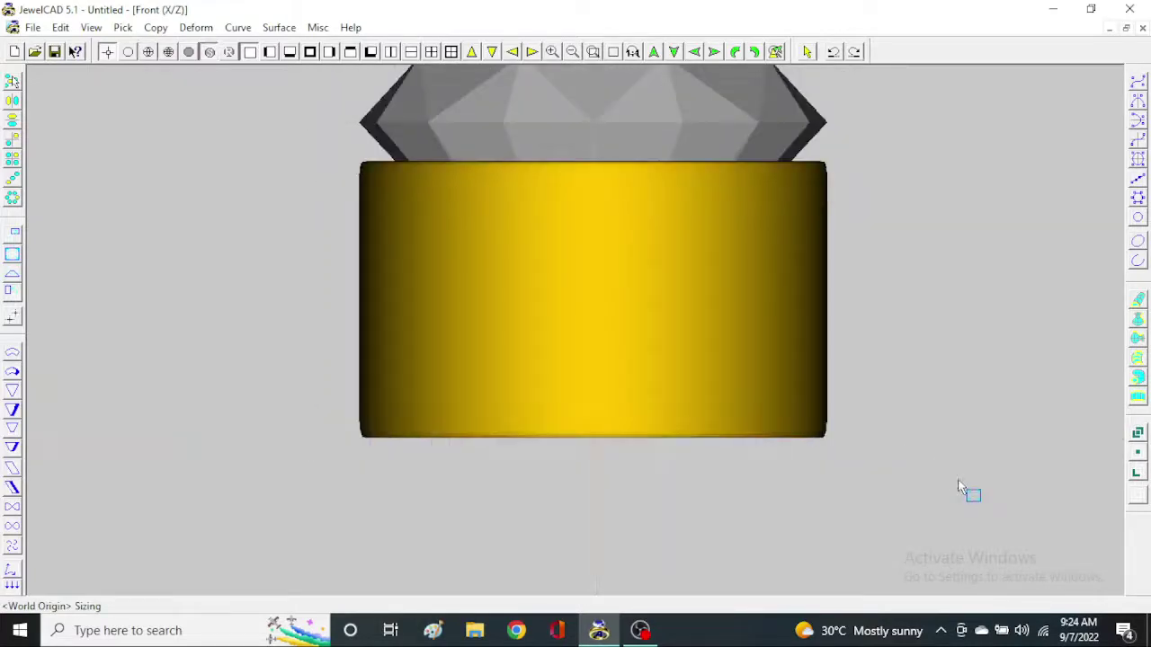
drag(953, 485, 913, 484)
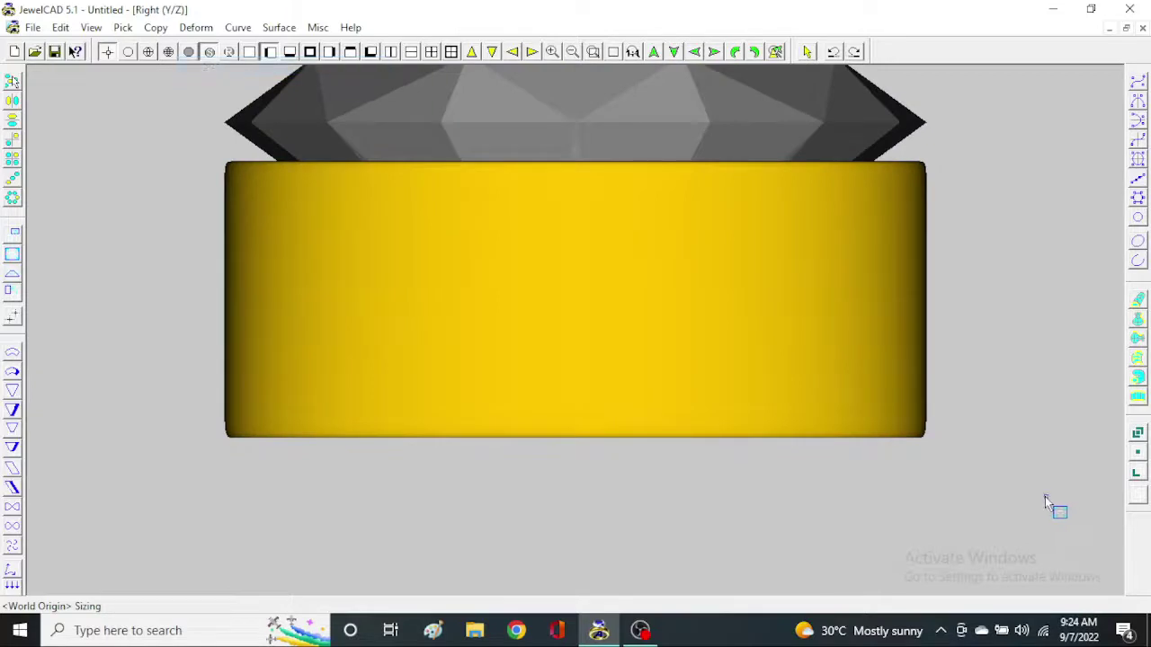
drag(1045, 498, 1026, 504)
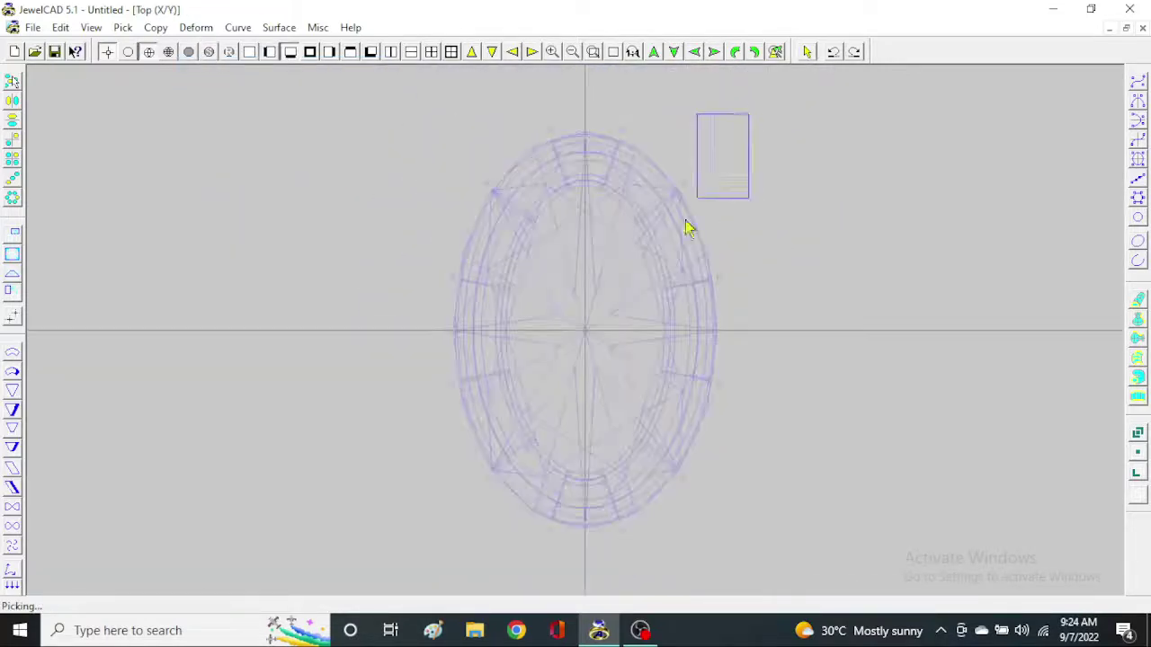
In Top view, insert the prong part from the saved parts database
key(alt+e)
key(Escape)
key(alt+f)
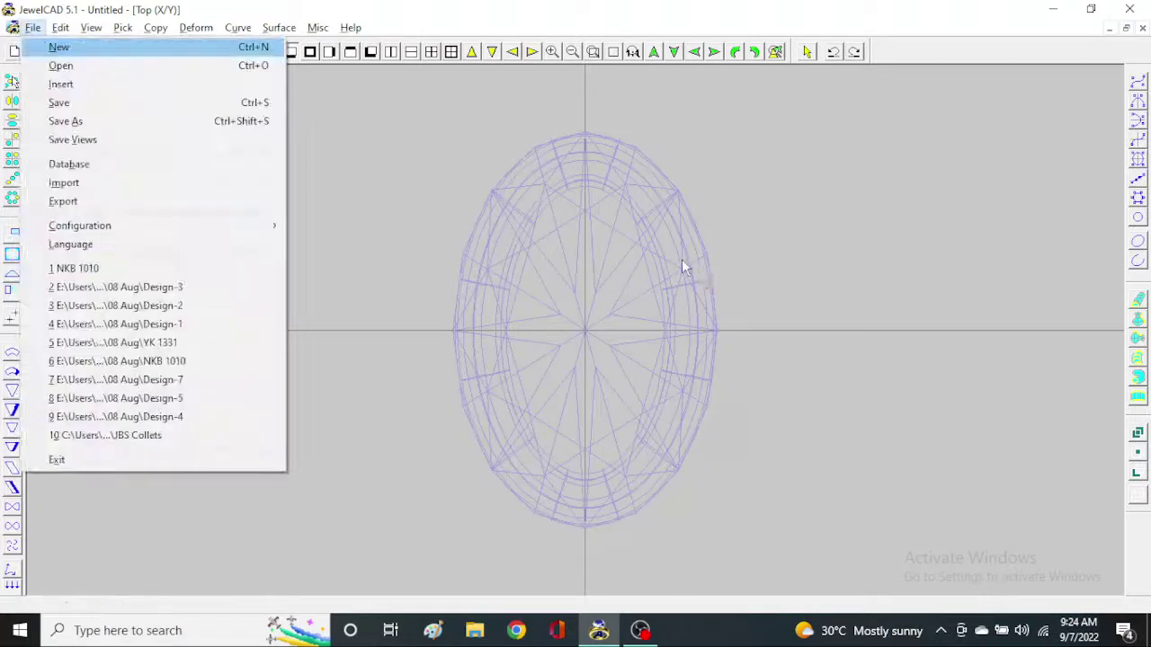
key(d)
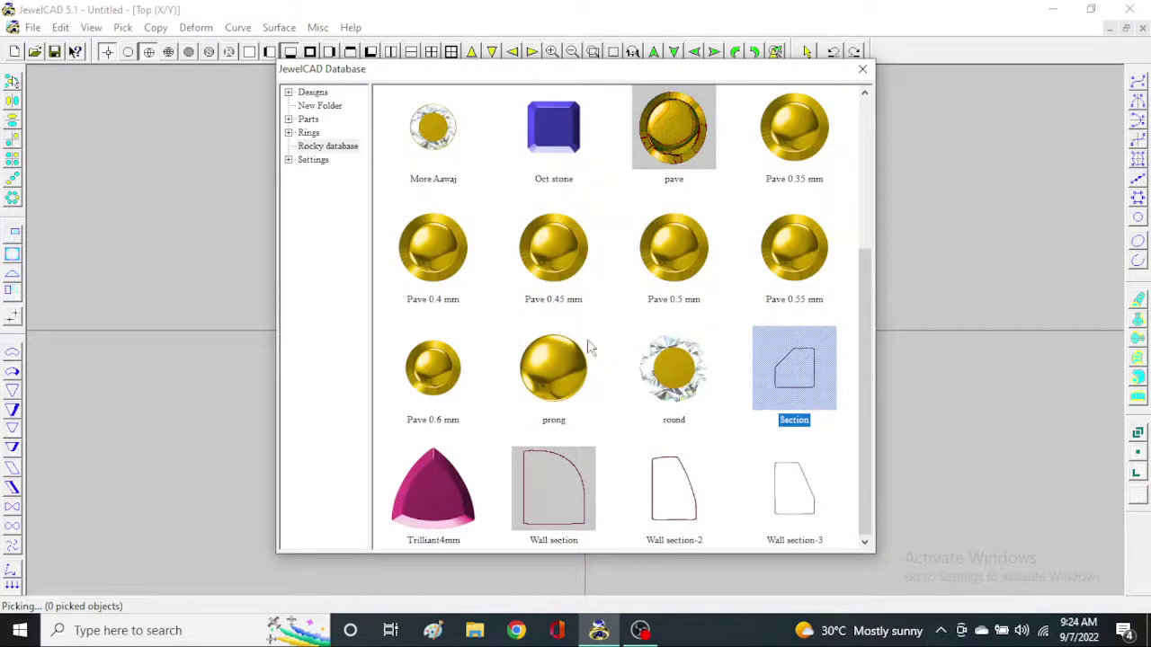
double_click(545, 376)
scroll(560, 375, up, 2)
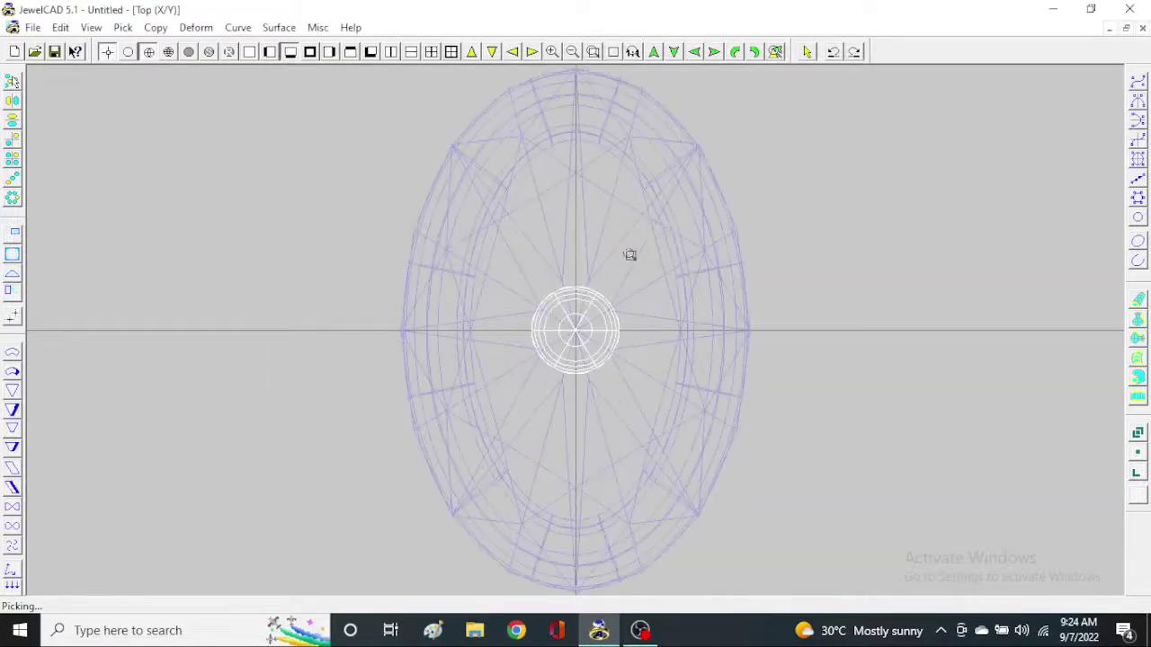
scroll(630, 254, up, 1)
Uniformly resize the prong circle to 0.7 size
key(ctrl+t)
key(Tab)
key(Tab)
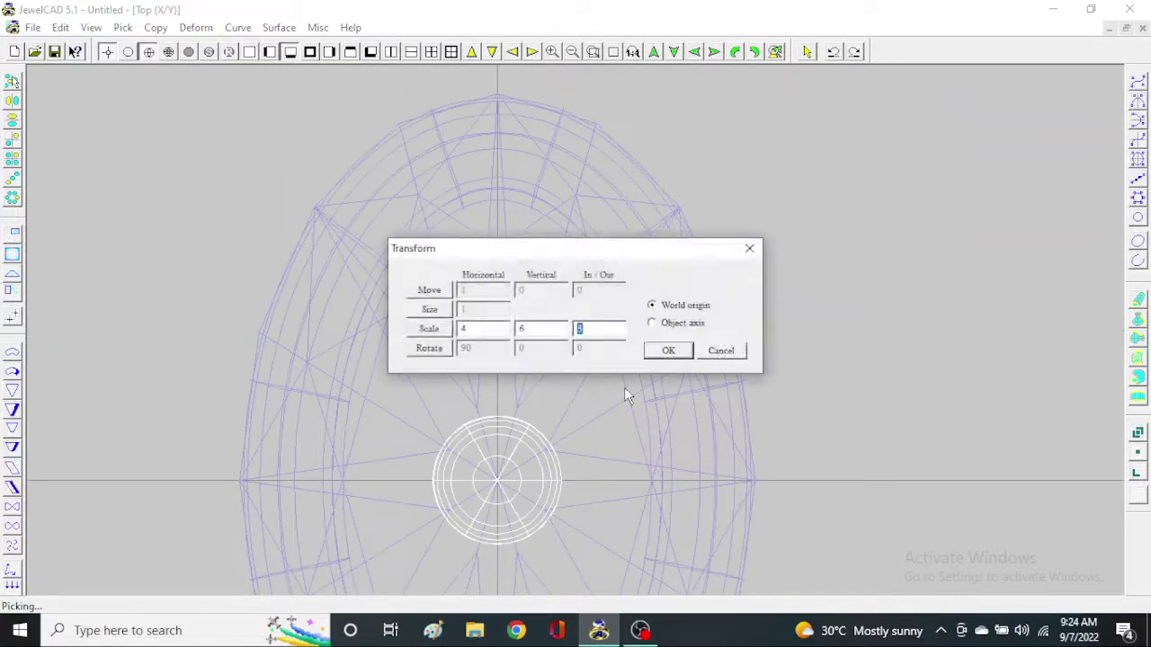
key(space)
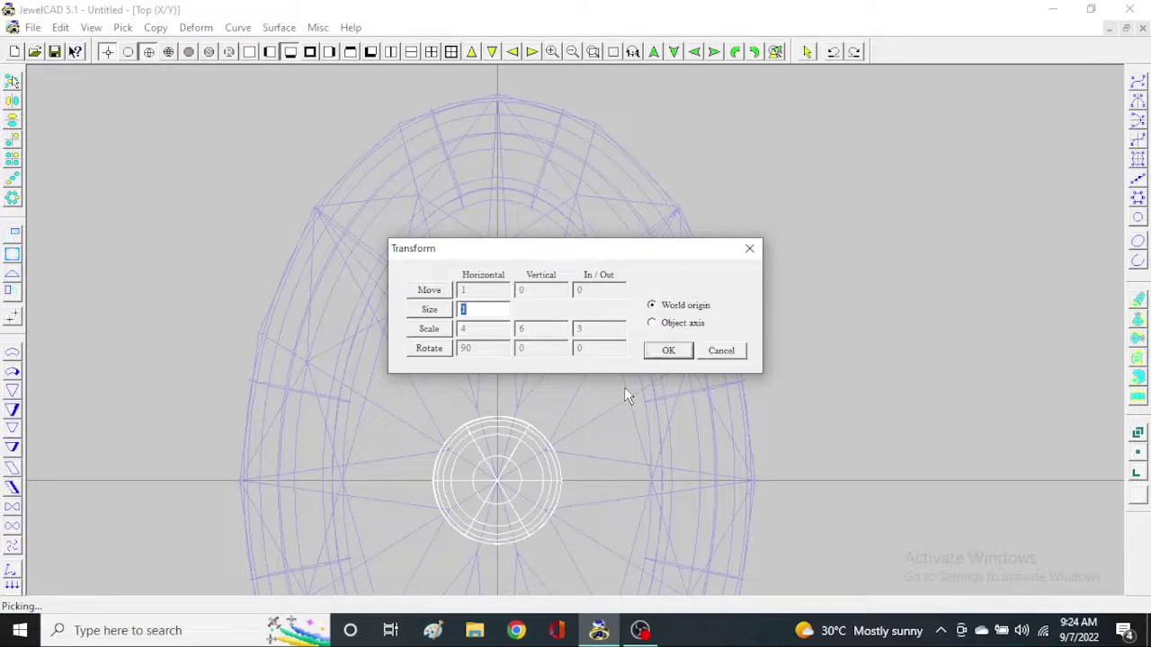
text(7)
key(Return)
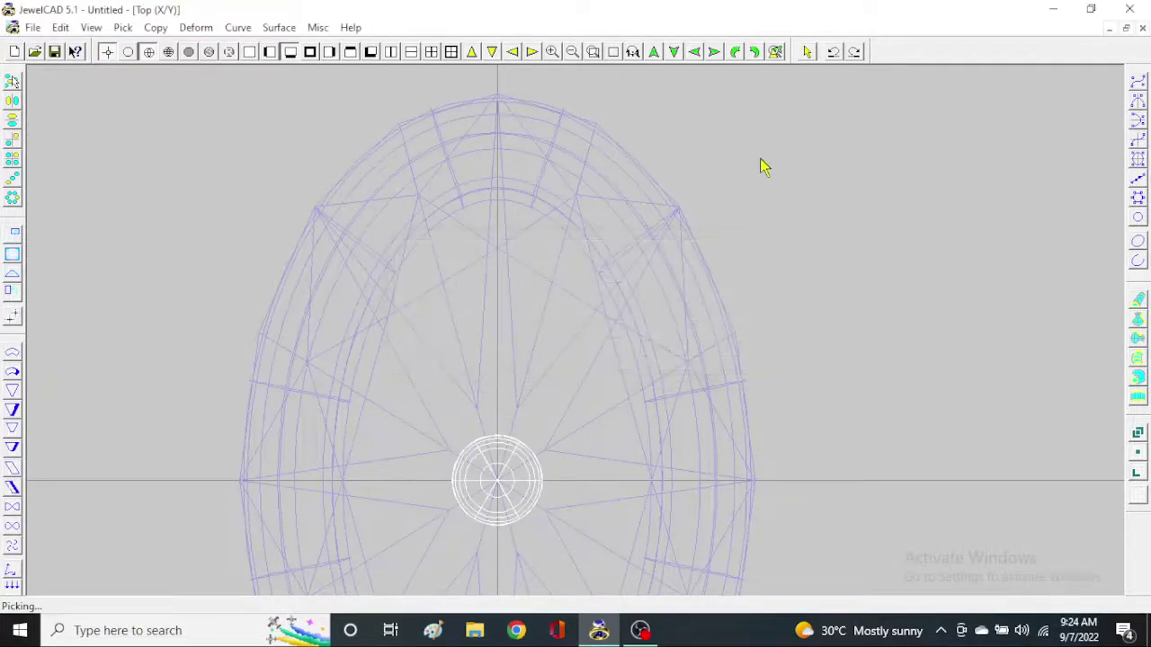
key(ctrl+z)
click(195, 27)
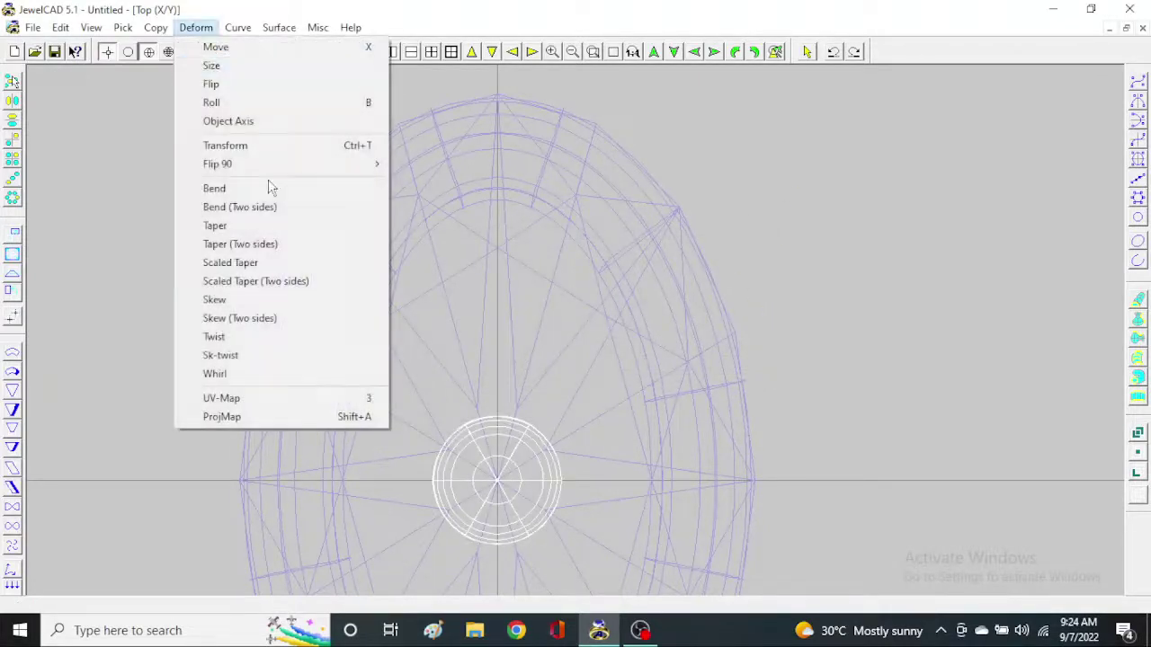
click(270, 144)
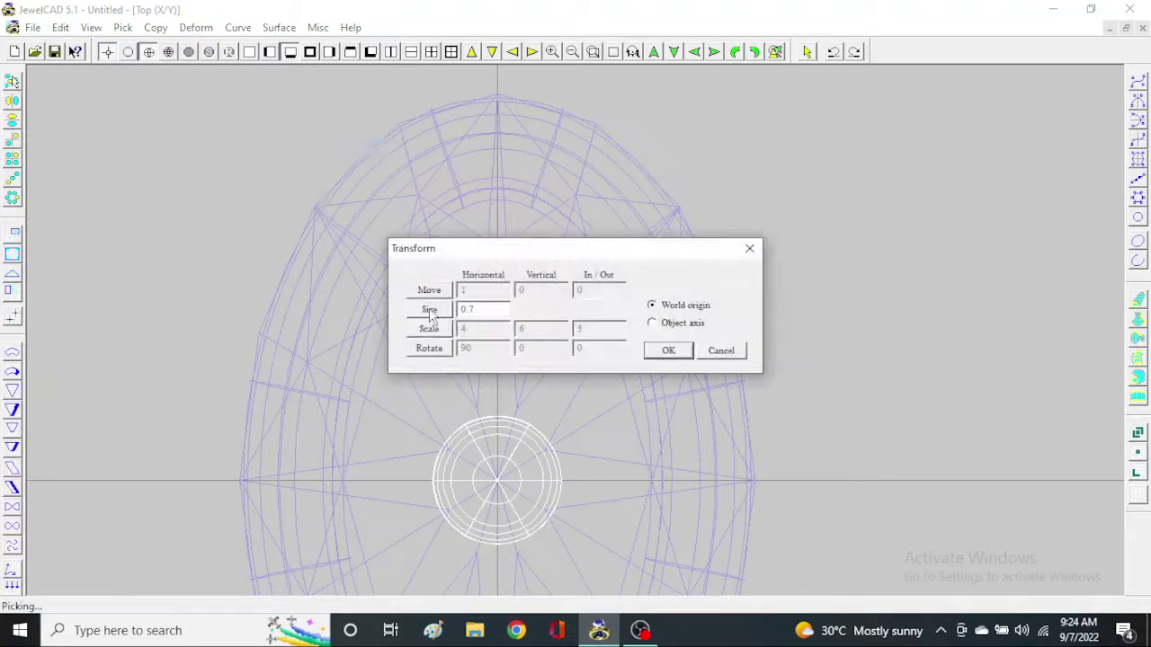
click(429, 310)
double_click(490, 307)
click(667, 352)
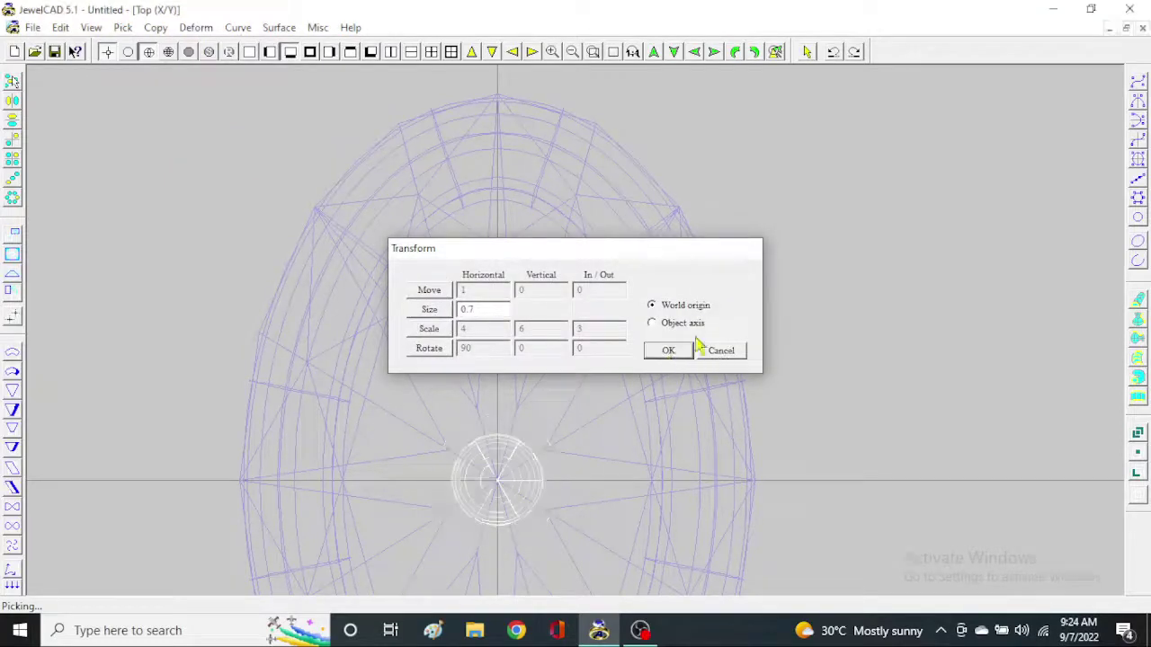
Move the prong circle to the oval's upper-right edge
scroll(570, 411, up, 3)
click(850, 435)
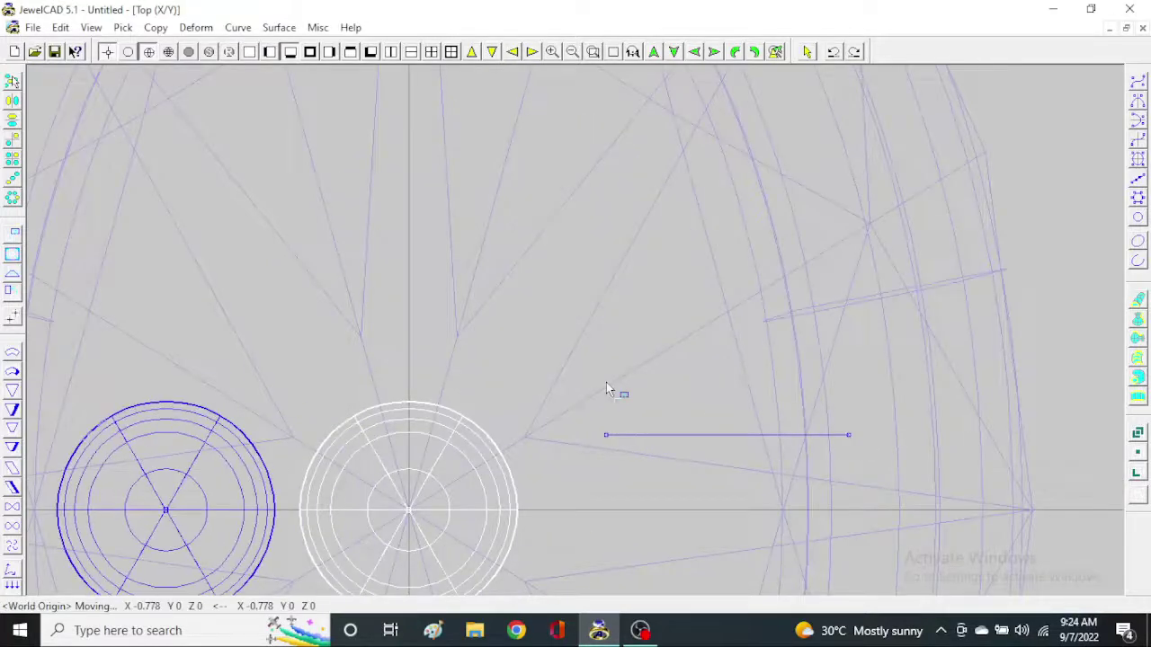
click(627, 379)
scroll(602, 261, down, 4)
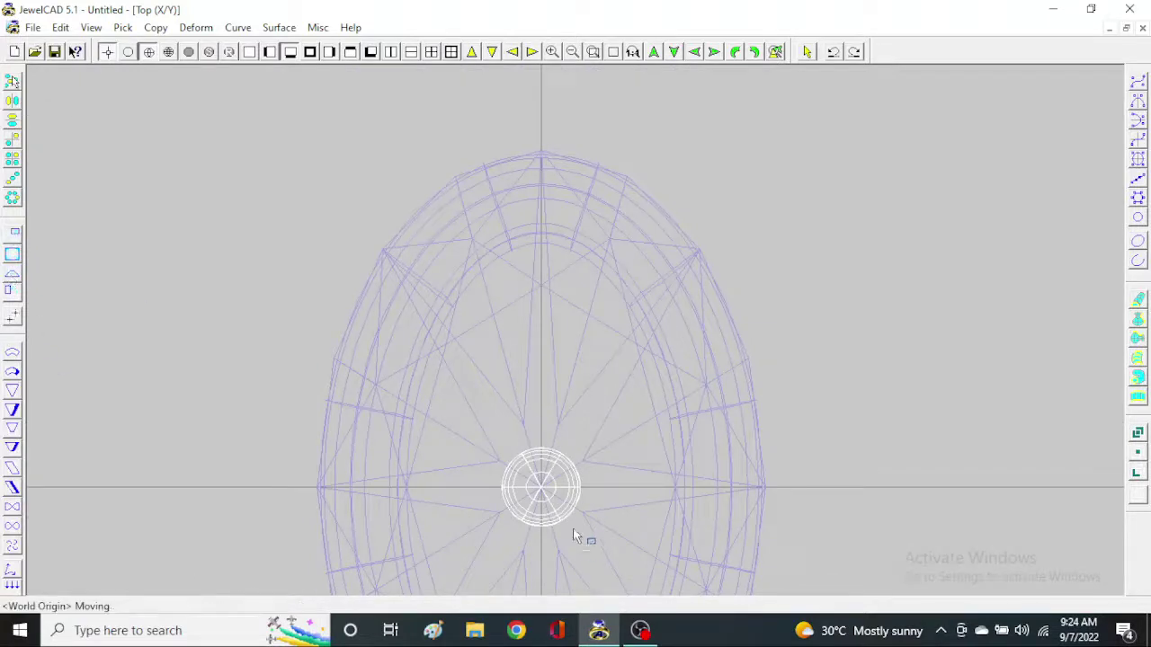
click(767, 289)
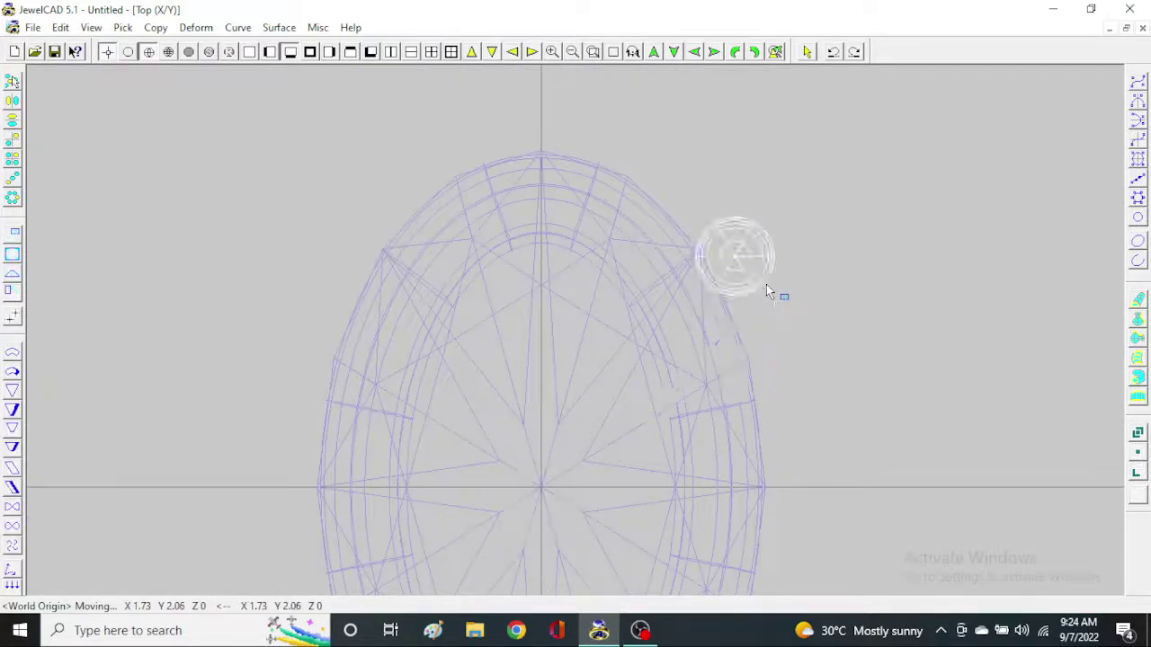
In Front view, select the prong and raise it above the stone's top
key(F2)
drag(405, 331, 852, 517)
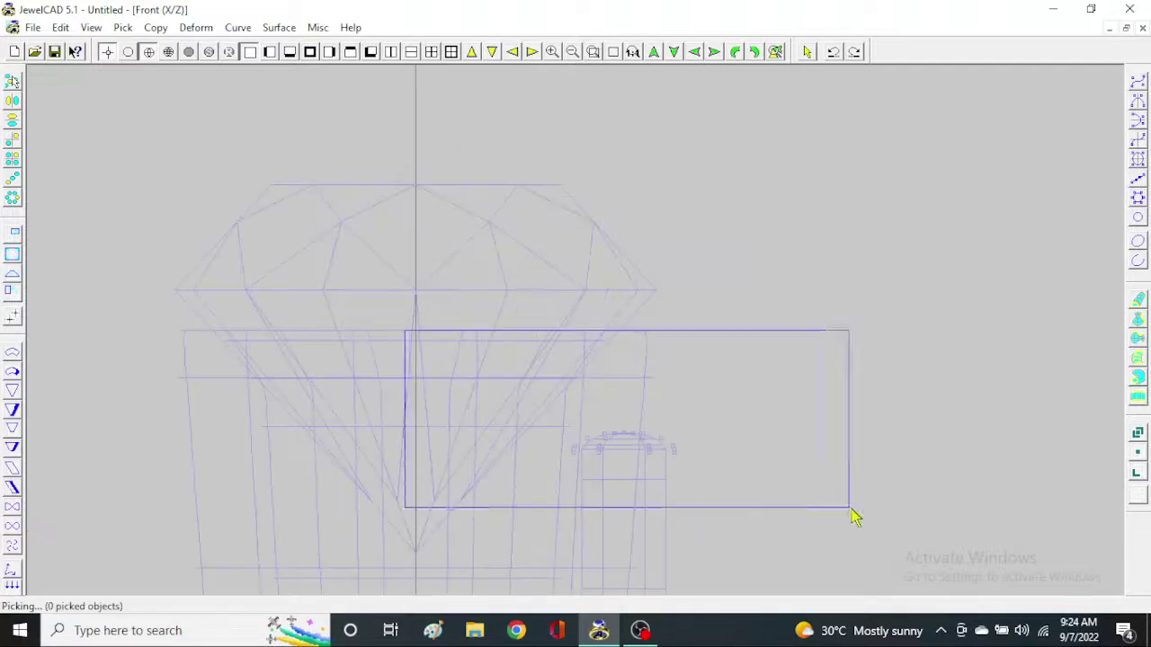
key(ctrl+m)
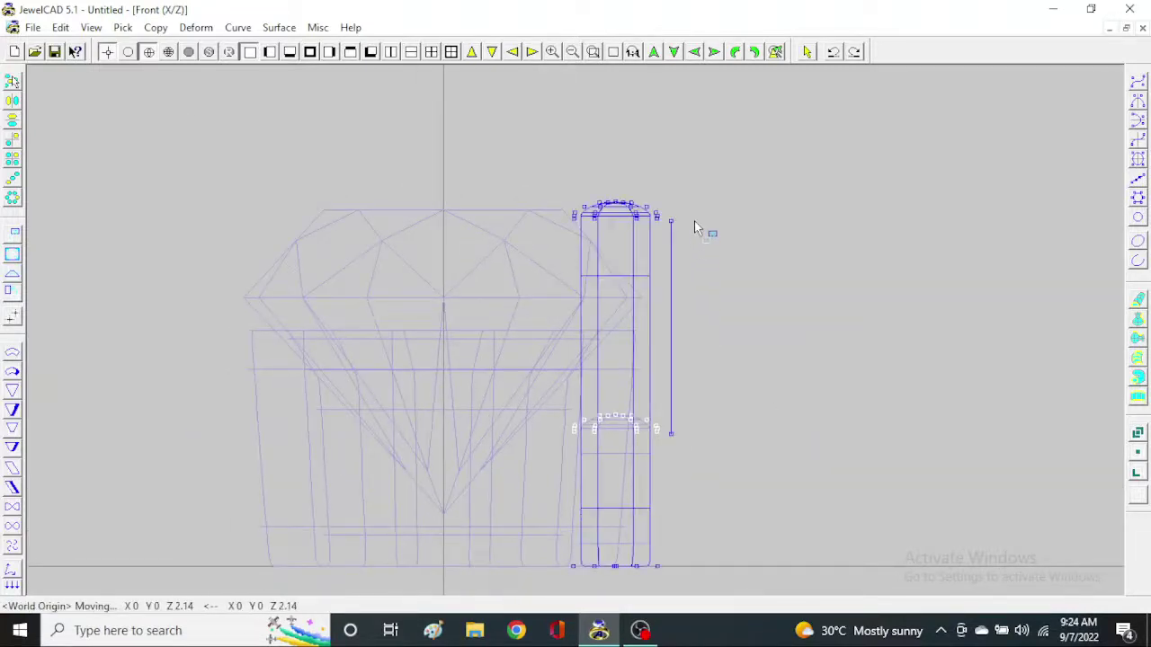
click(694, 231)
key(ctrl+m)
scroll(542, 438, up, 3)
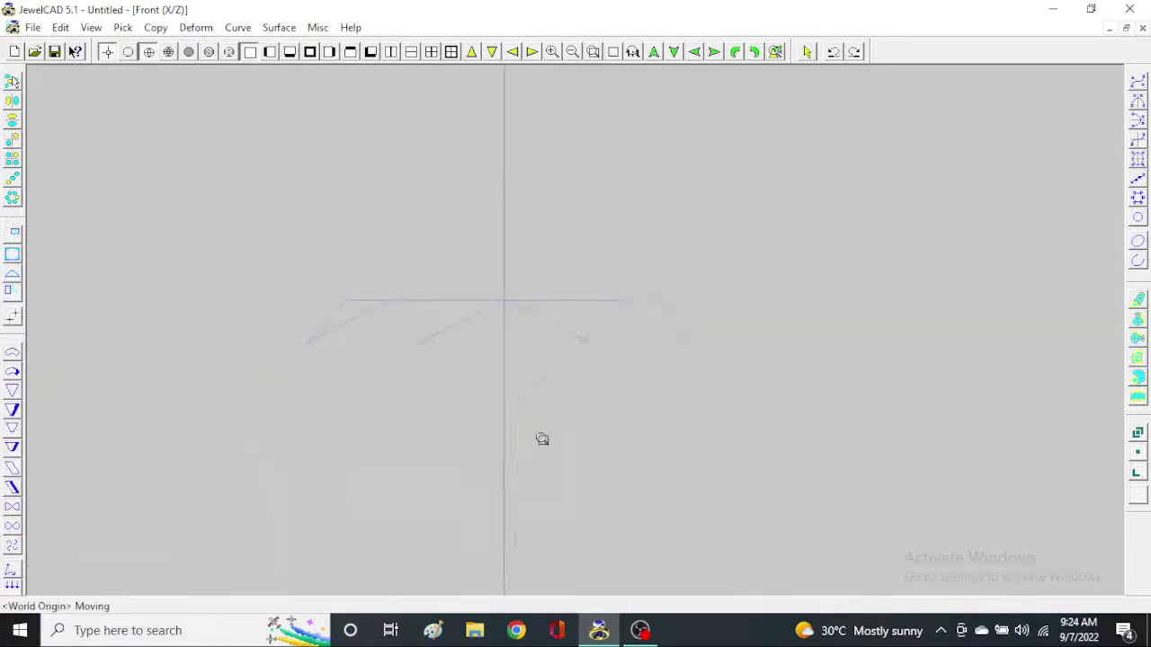
drag(726, 386, 736, 256)
Slide the prong against the oval stone's girdle and check it in shaded mode
key(F2)
scroll(714, 278, up, 3)
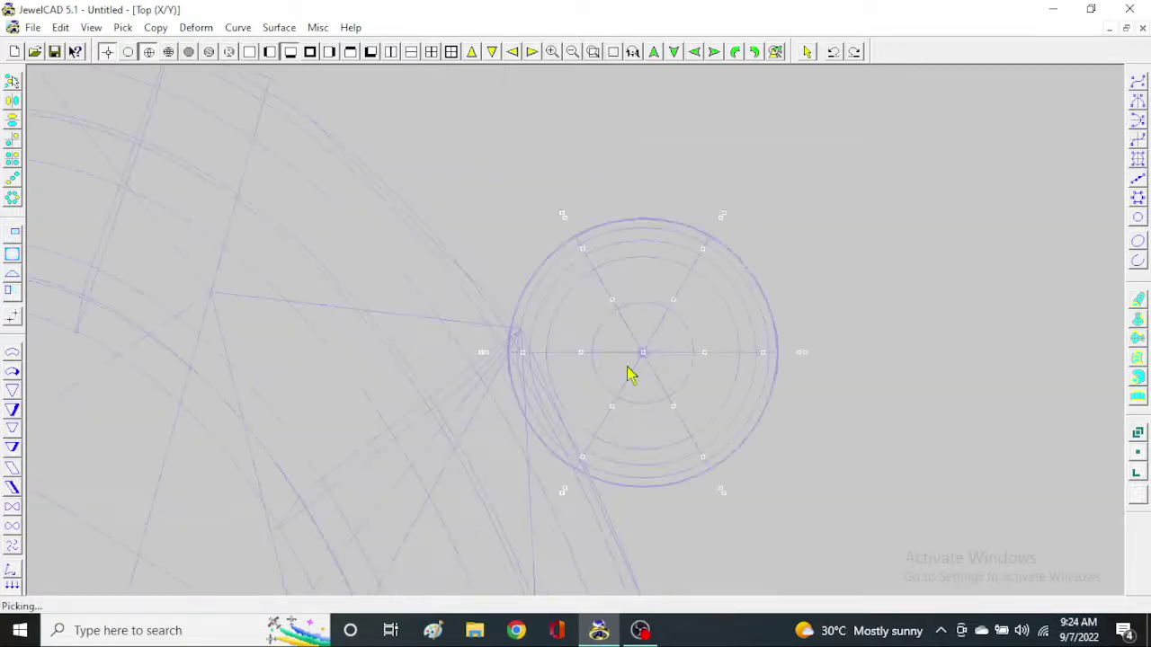
key(ctrl+m)
drag(635, 353, 685, 334)
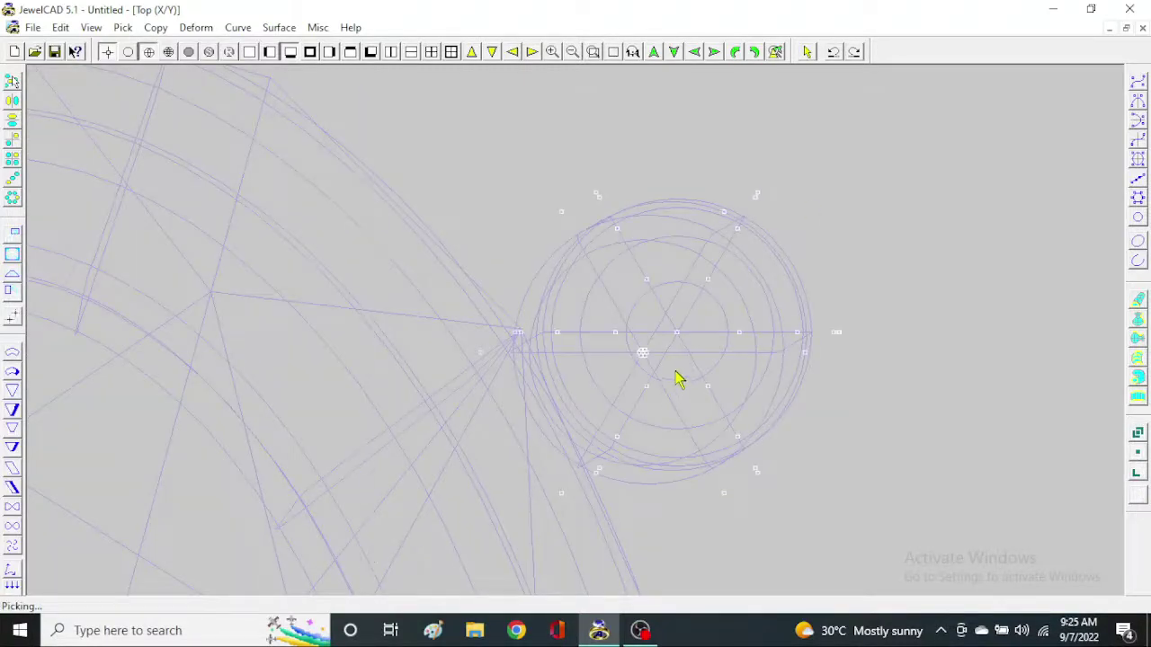
key(F5)
key(ctrl+m)
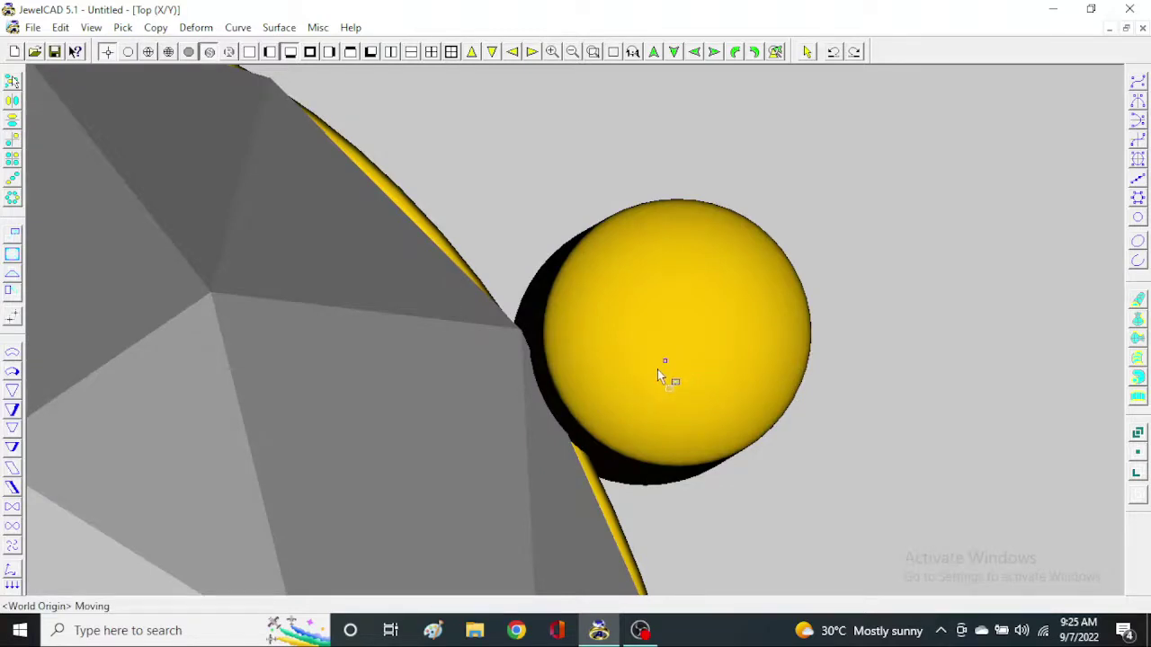
click(658, 369)
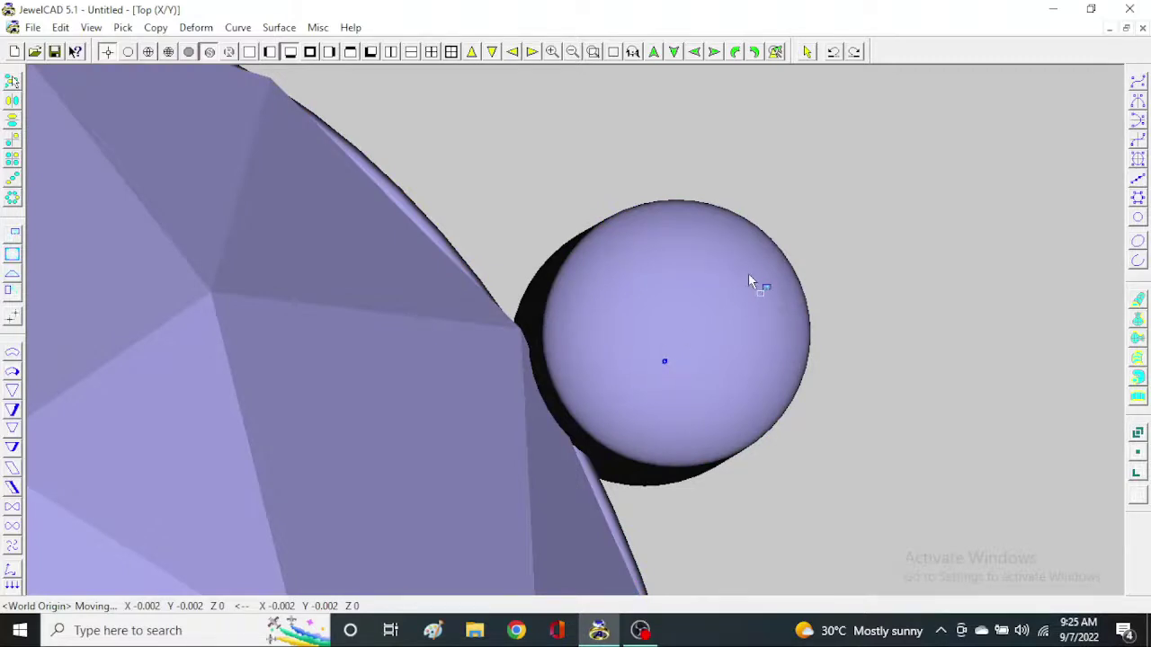
Place the prong snugly against the stone and start adjusting it from Bottom view
click(636, 274)
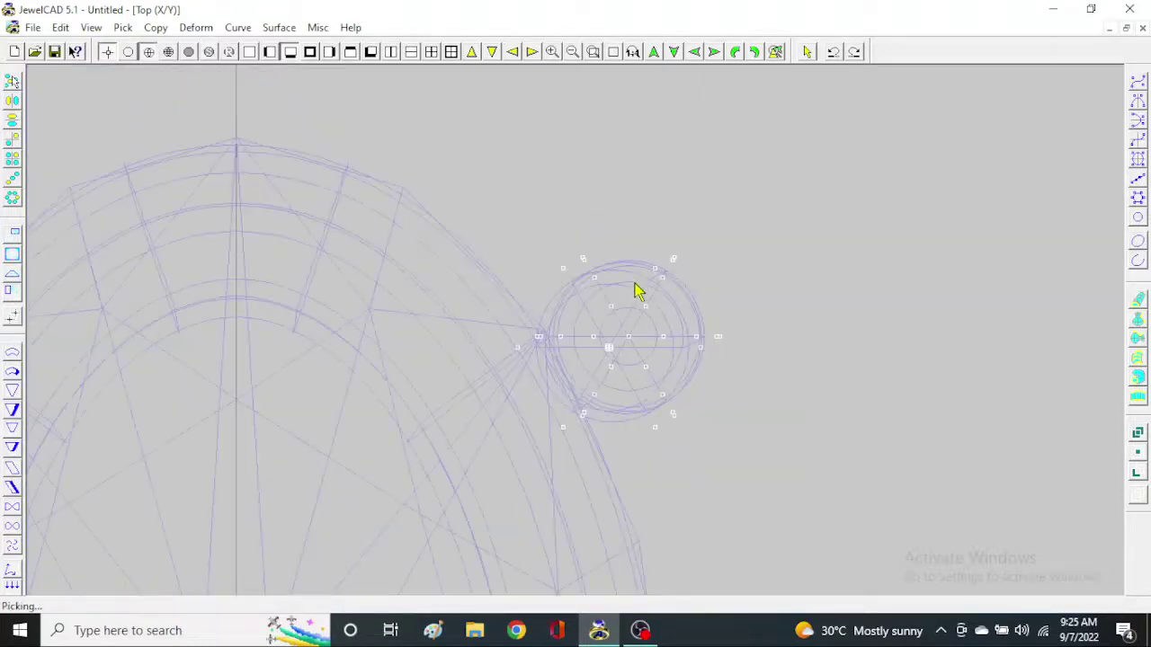
click(364, 54)
scroll(532, 245, up, 3)
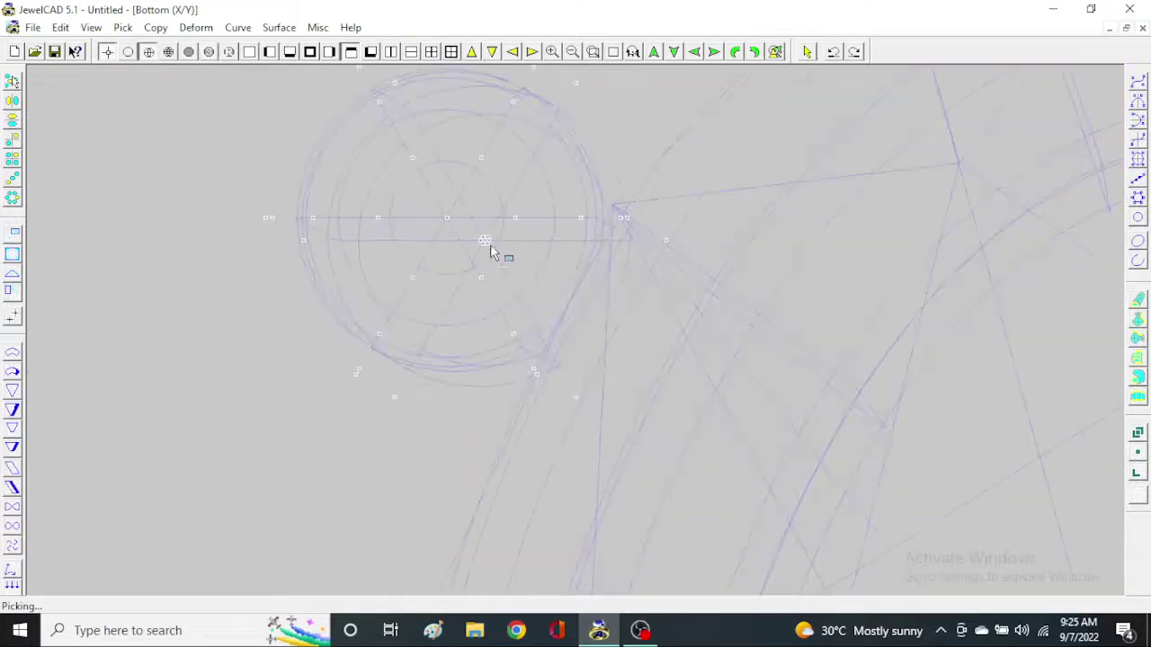
click(490, 252)
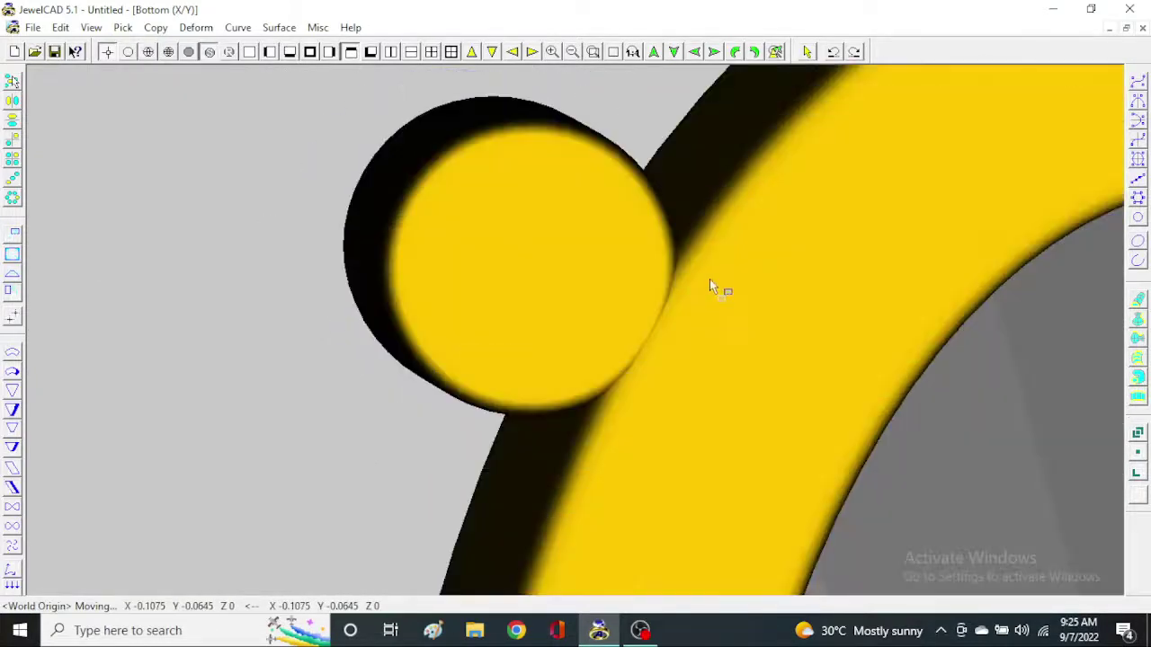
scroll(706, 313, down, 2)
scroll(630, 315, down, 2)
Check the prong from Top, Right and Bottom views and set its adjusted position
key(t)
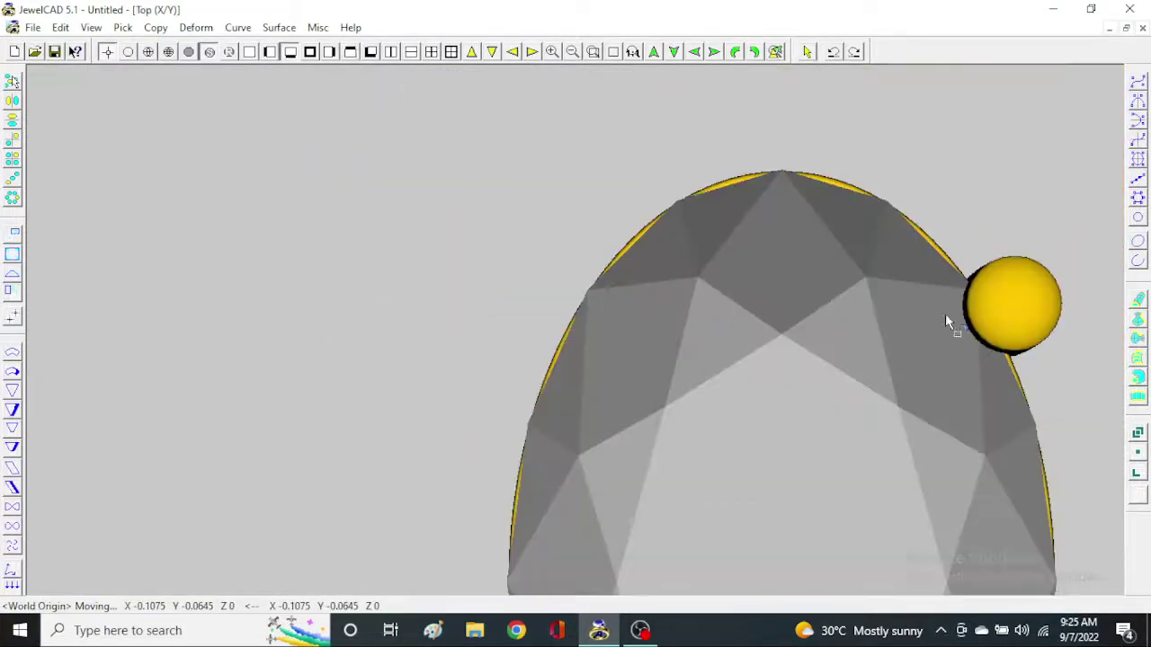
scroll(971, 321, up, 2)
key(r)
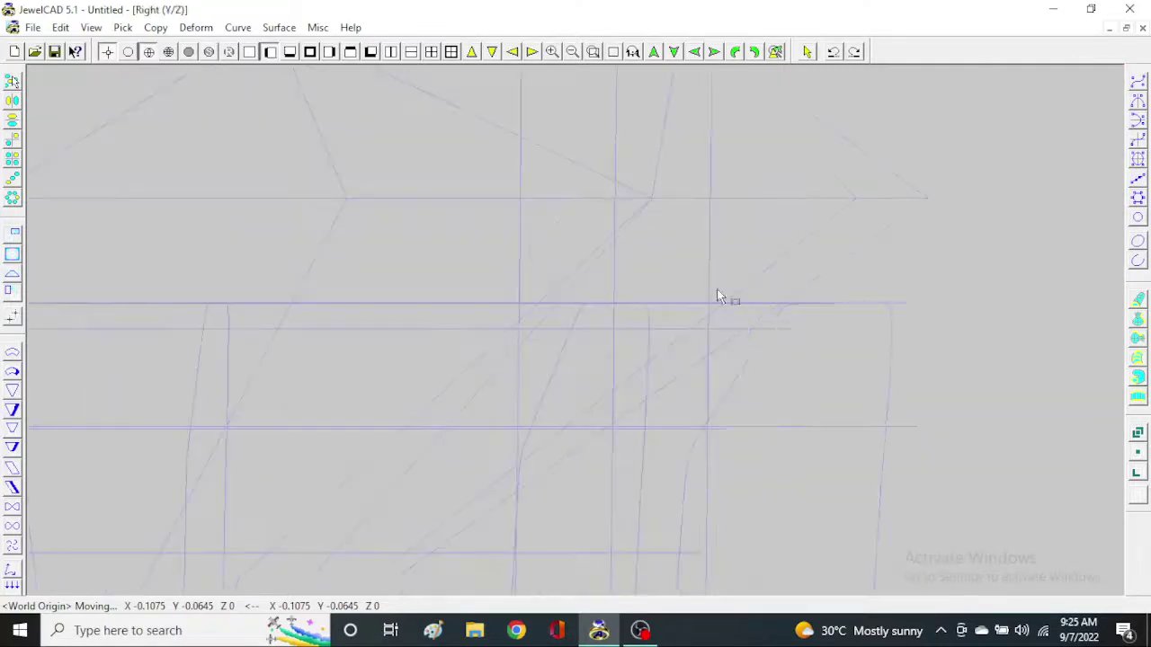
scroll(716, 289, down, 3)
click(351, 52)
scroll(458, 186, up, 3)
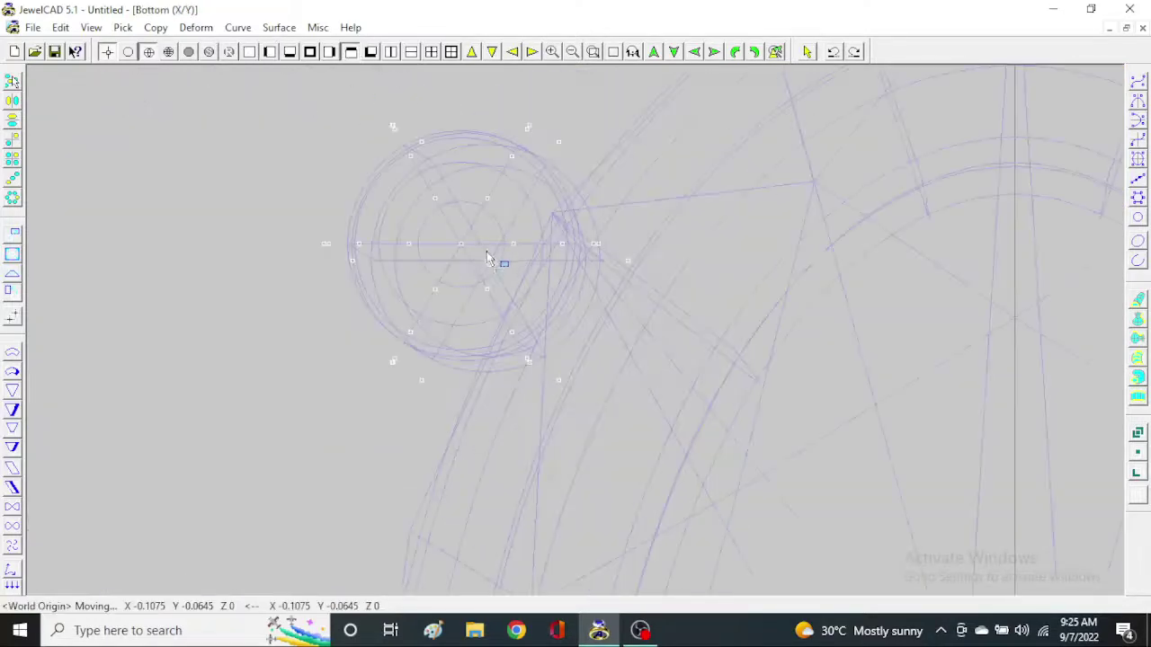
click(504, 285)
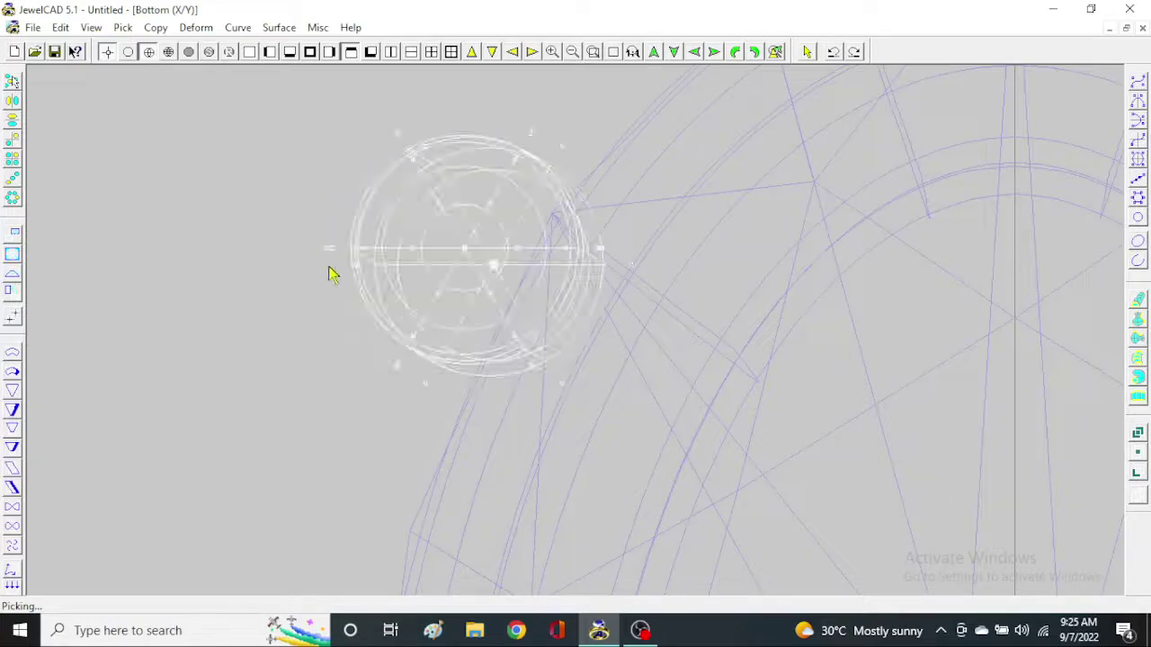
Try another prong move in Top view, undo it, and view the stone shaded
key(F1)
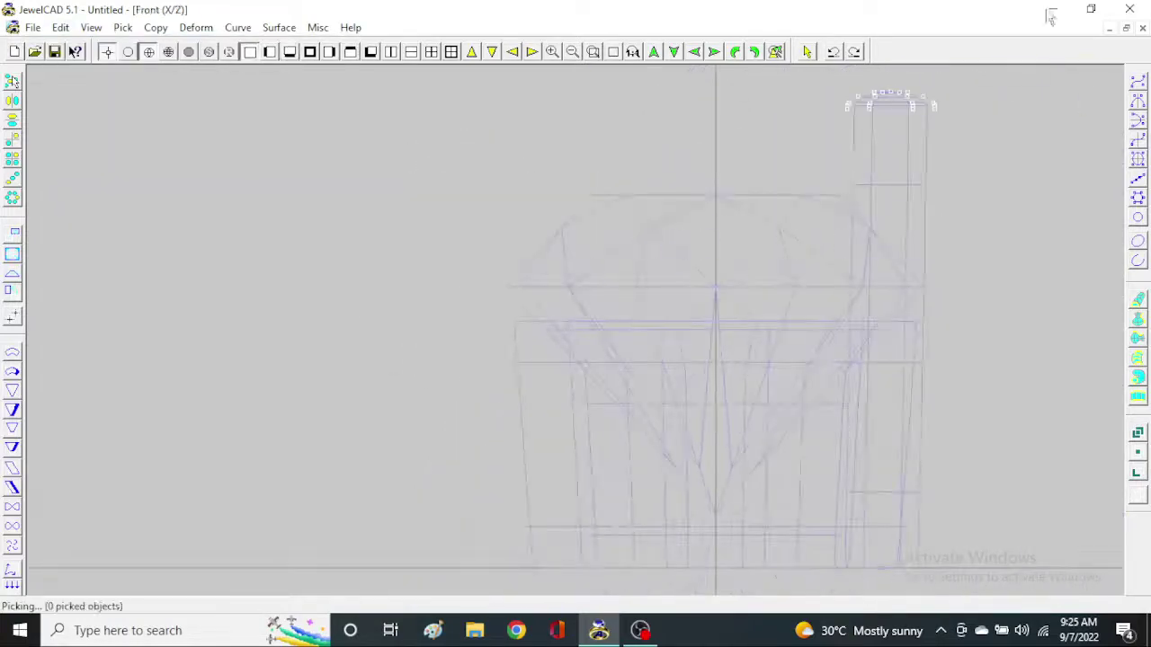
key(F3)
scroll(806, 266, up, 3)
key(ctrl+m)
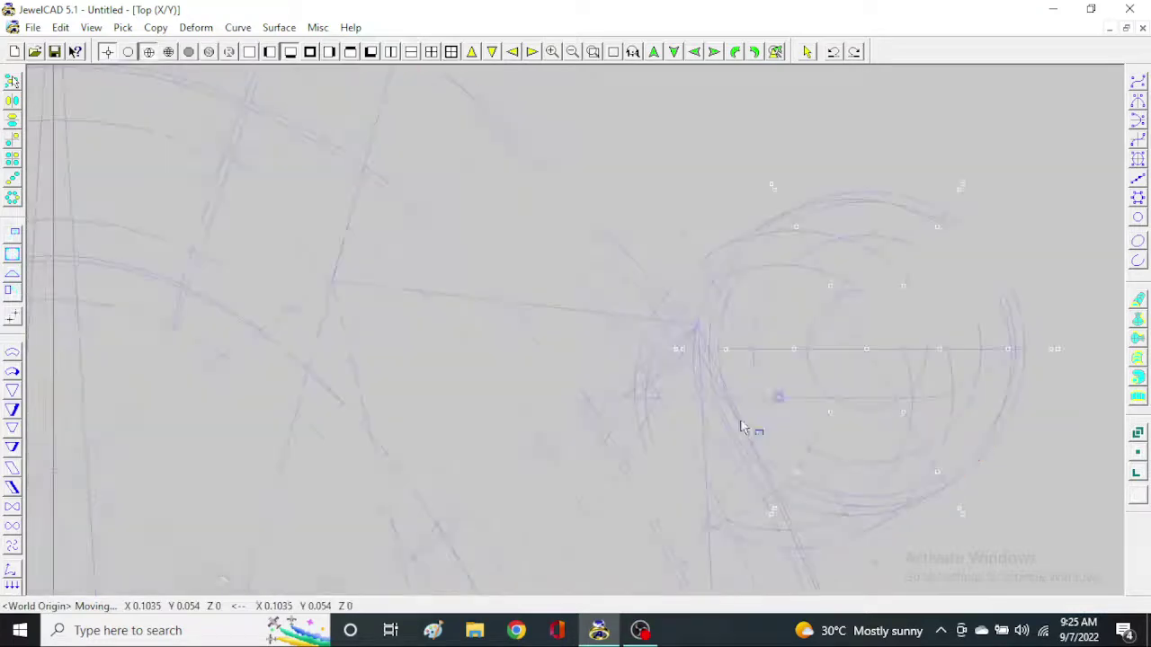
click(745, 423)
key(alt+e)
key(Return)
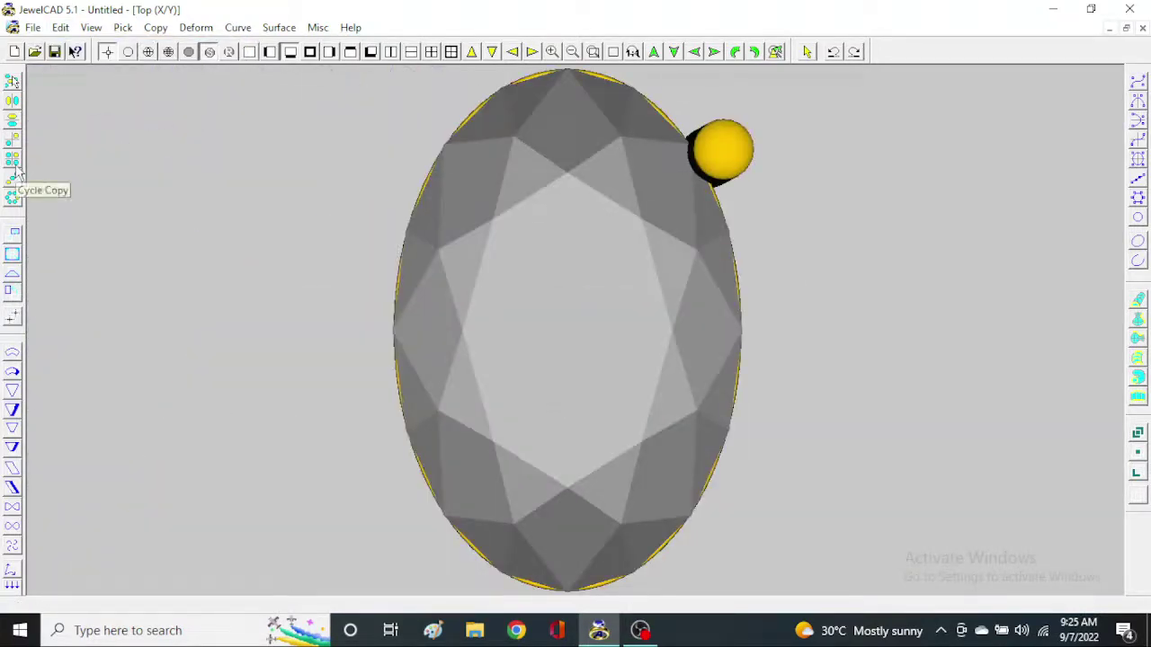
Cycle-copy the prong into four around the oval stone and check the front shaded
click(14, 171)
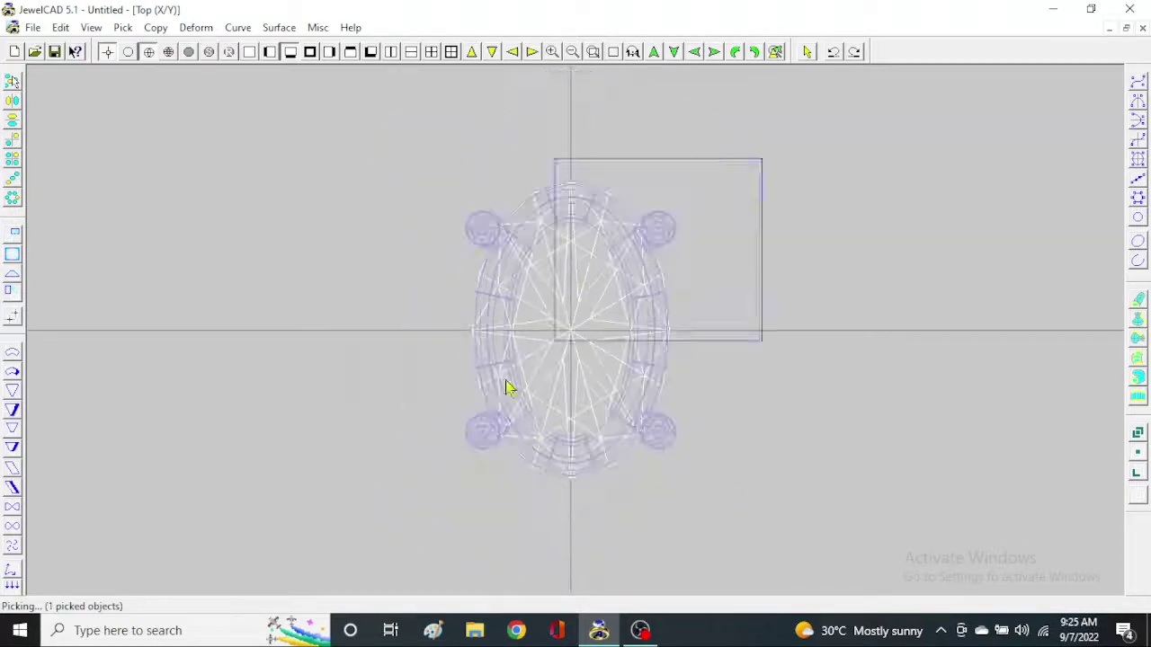
key(F2)
key(F9)
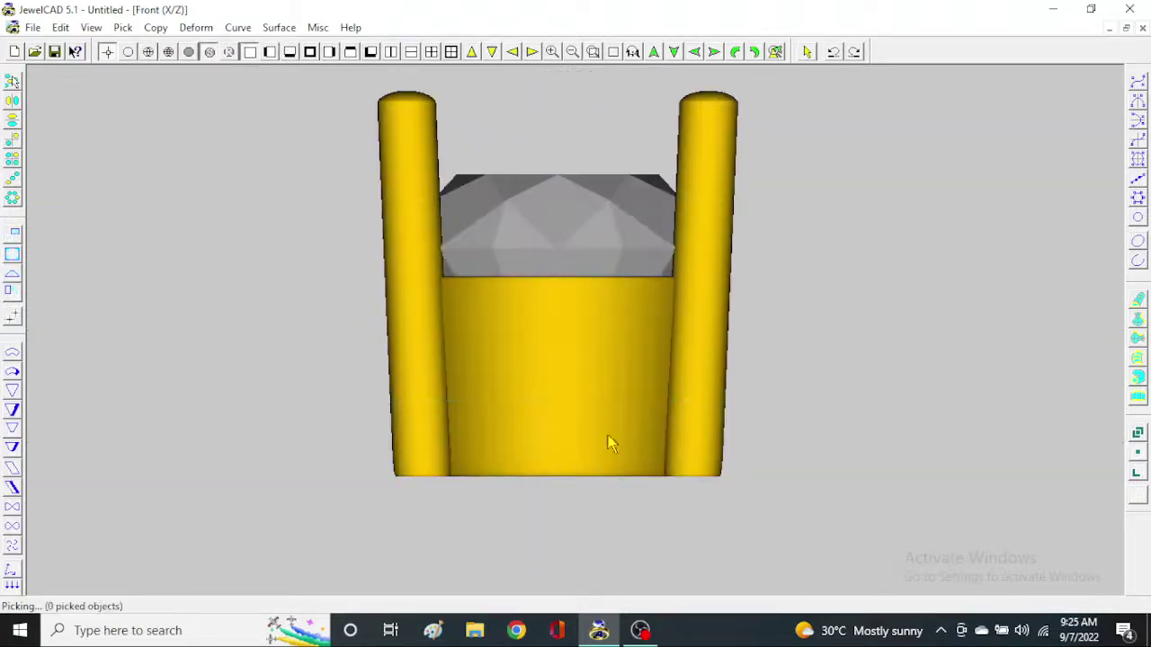
key(F3)
key(F2)
key(F9)
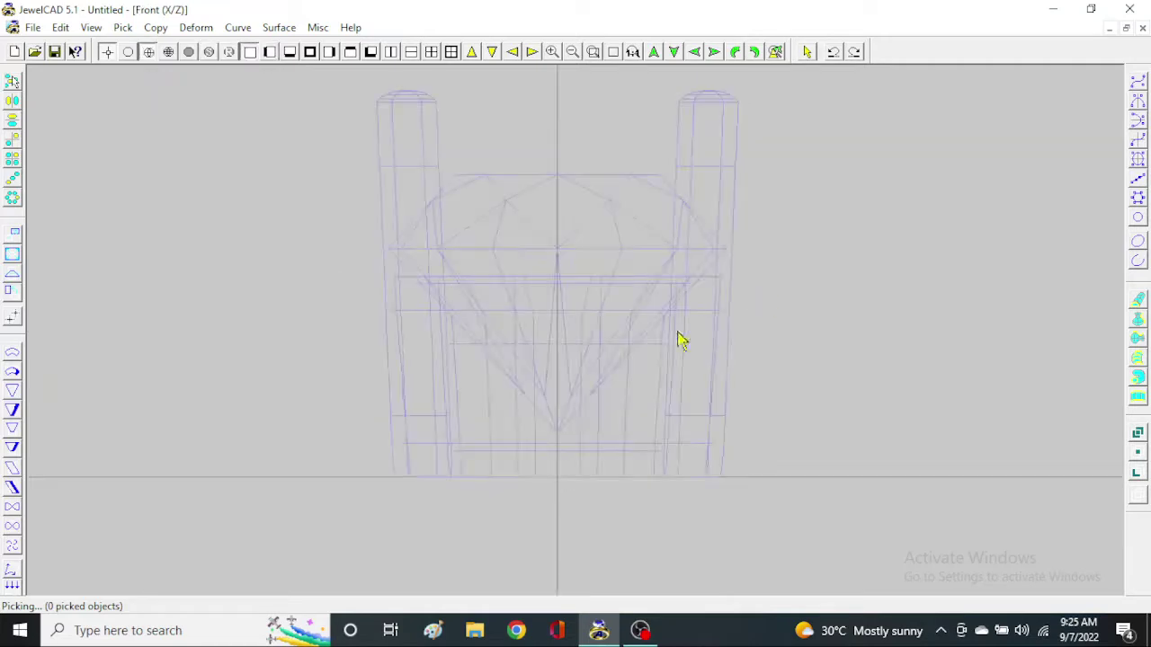
drag(594, 360, 609, 544)
key(F9)
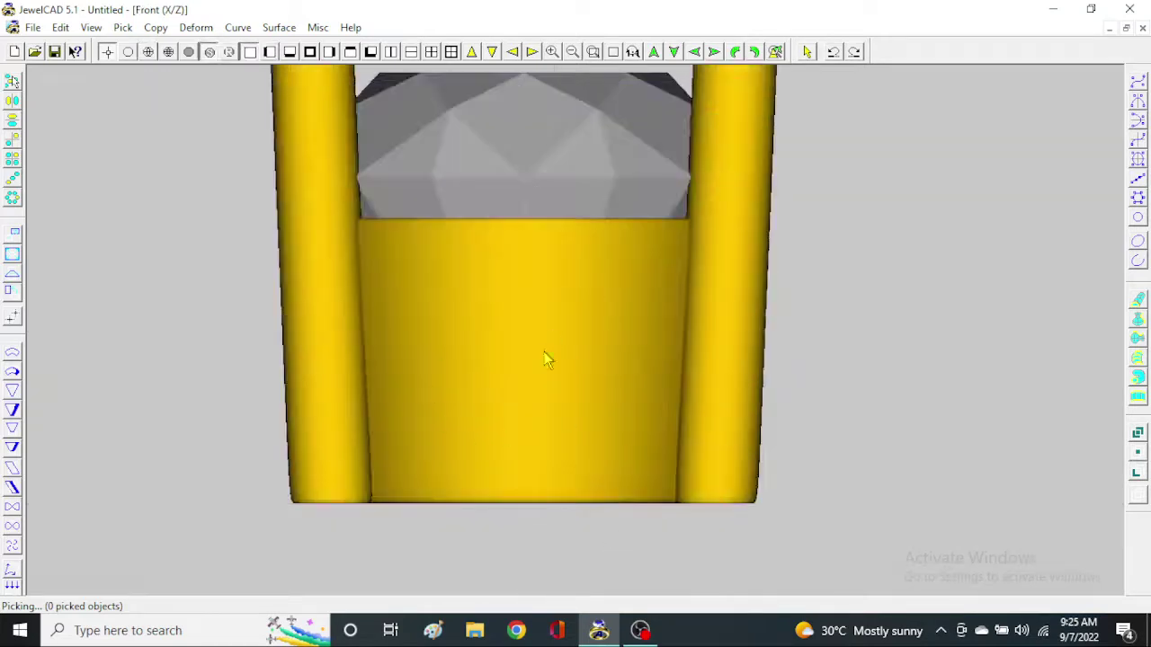
Review the four-prong setting in Right, Front and Top views, then bring up the transform settings
key(F3)
key(F9)
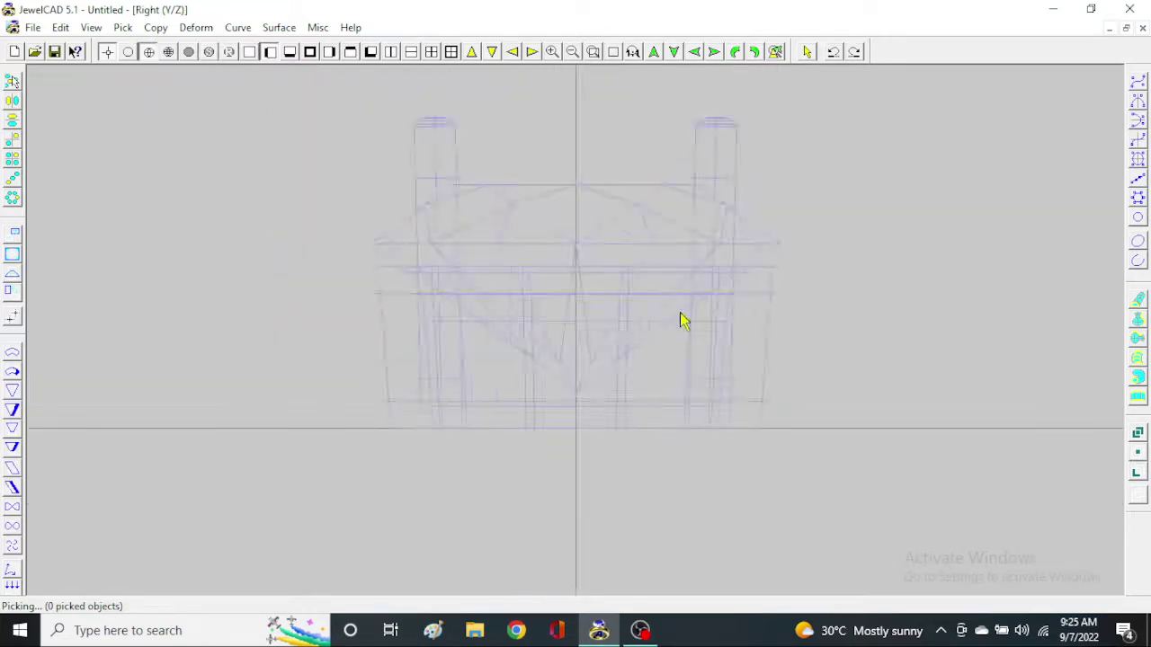
key(F2)
key(F1)
key(F2)
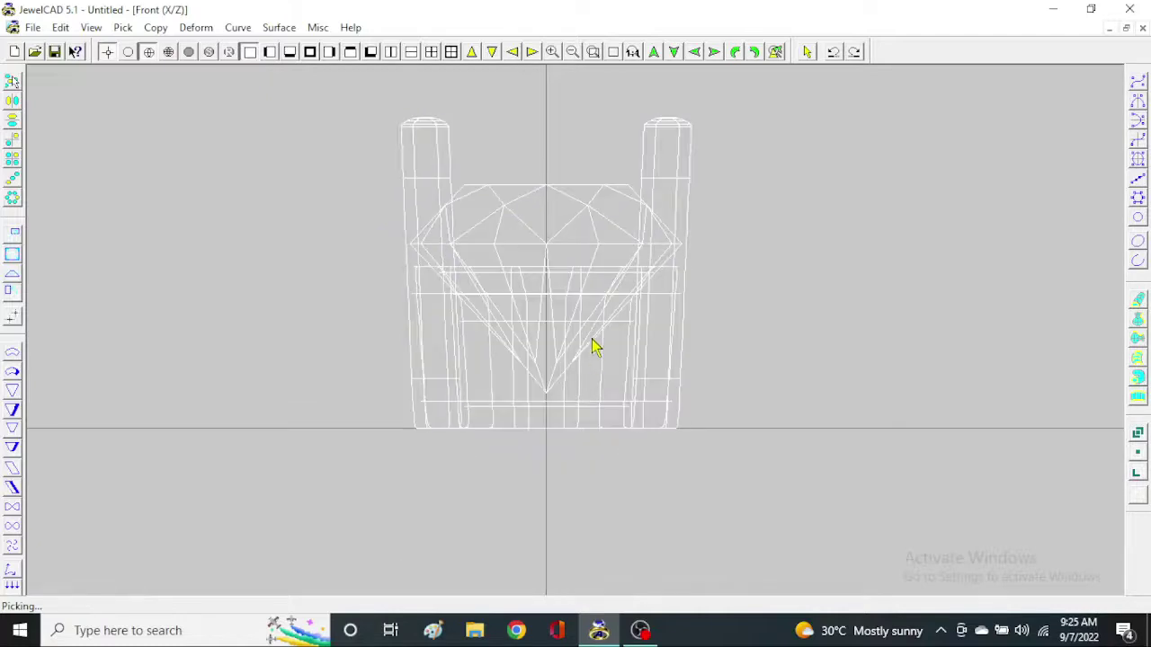
scroll(593, 347, down, 2)
key(F1)
key(ctrl+t)
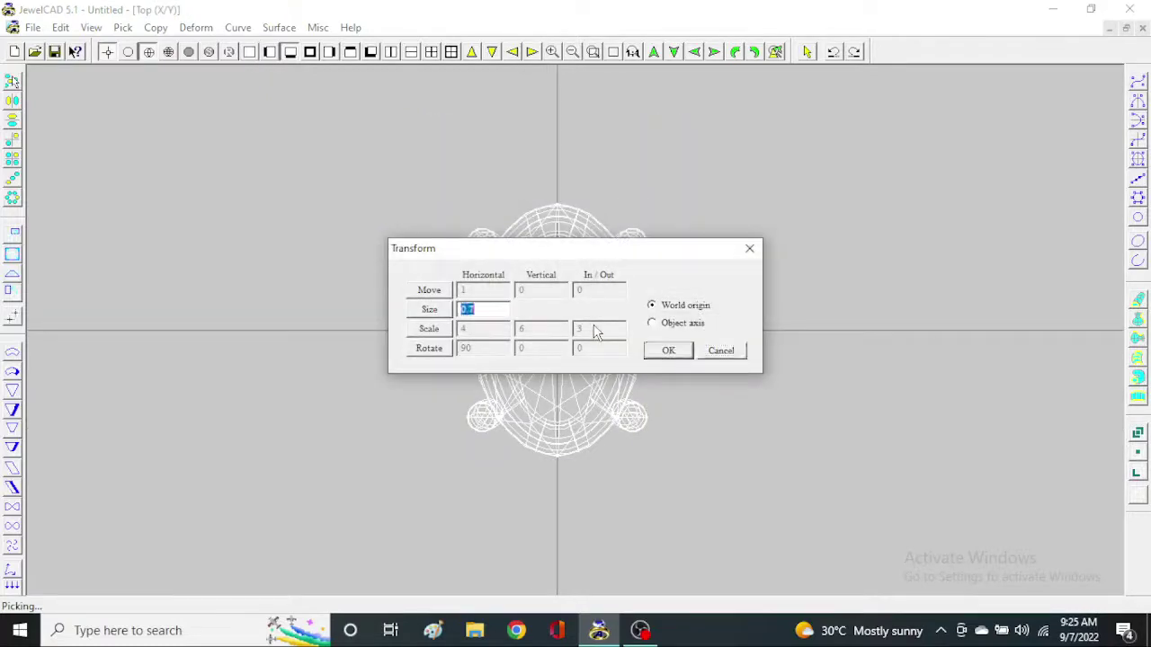
Move-copy the whole gem, band and prong setting to the right
key(Tab)
key(Tab)
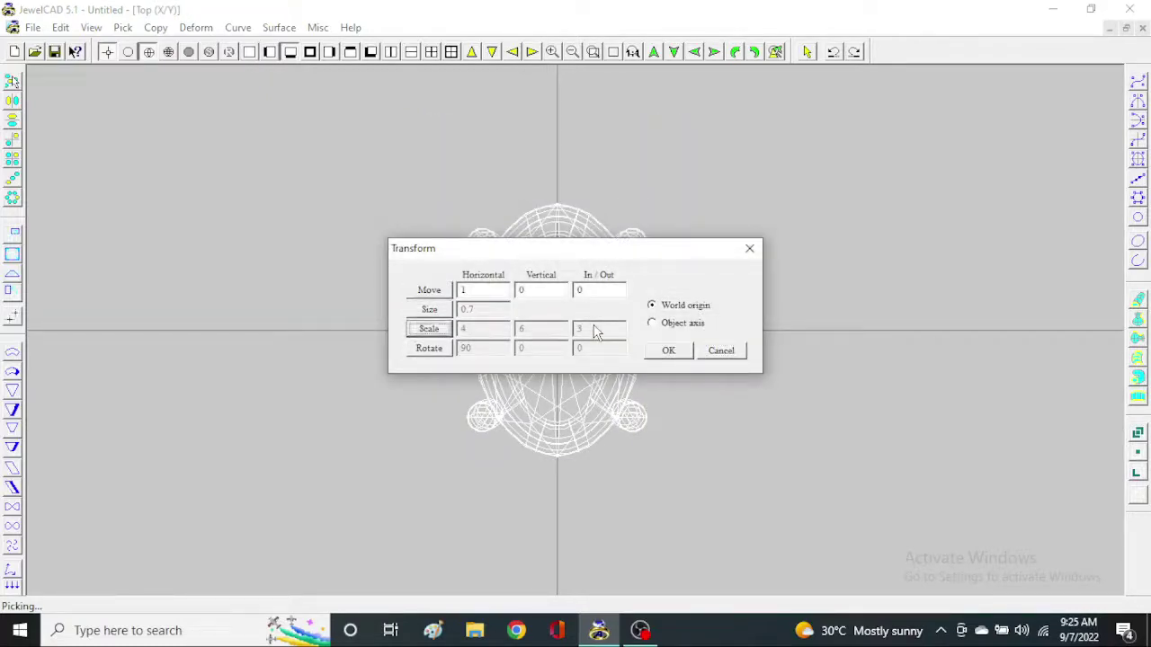
key(Tab)
key(Tab)
text(5)
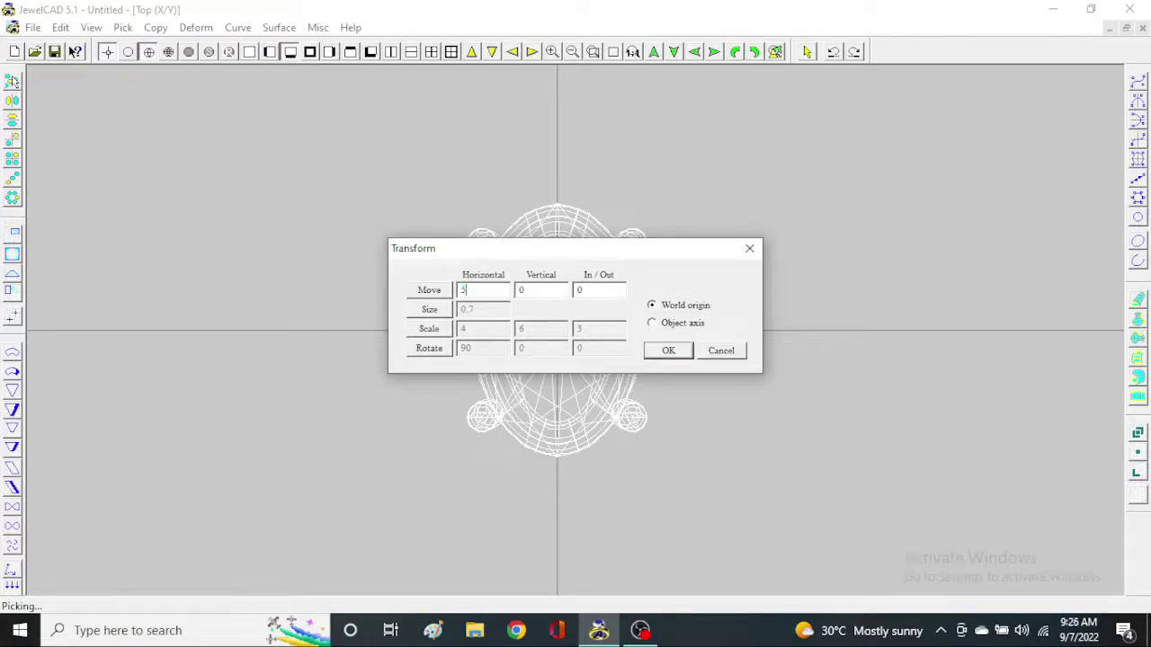
key(Return)
key(F2)
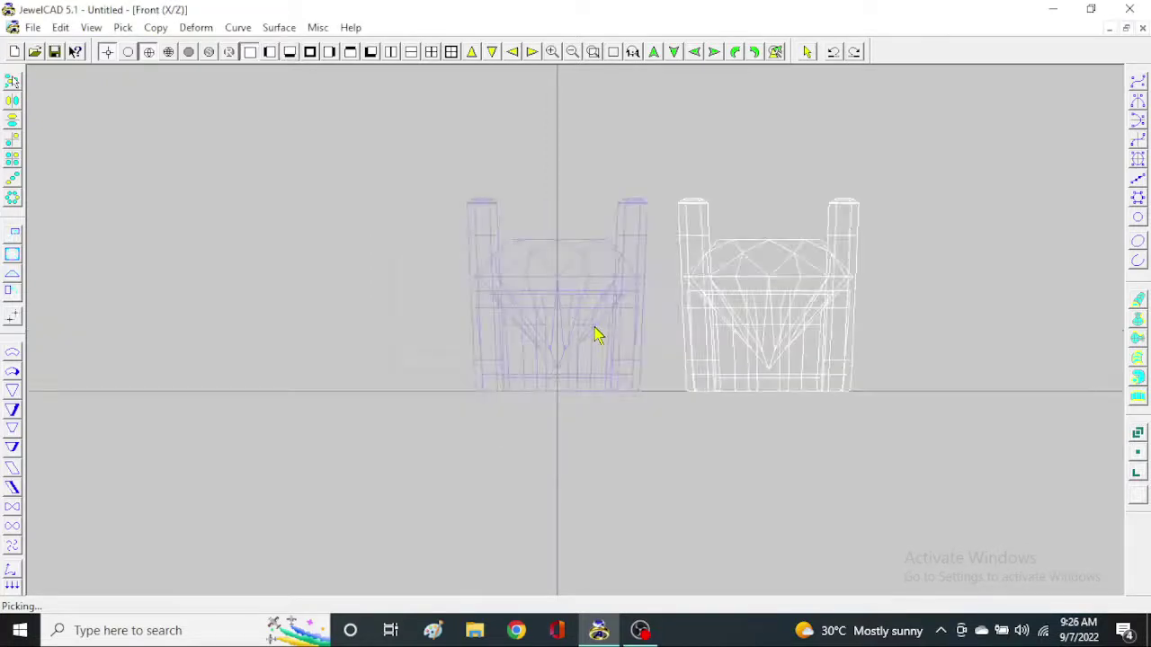
scroll(628, 332, up, 3)
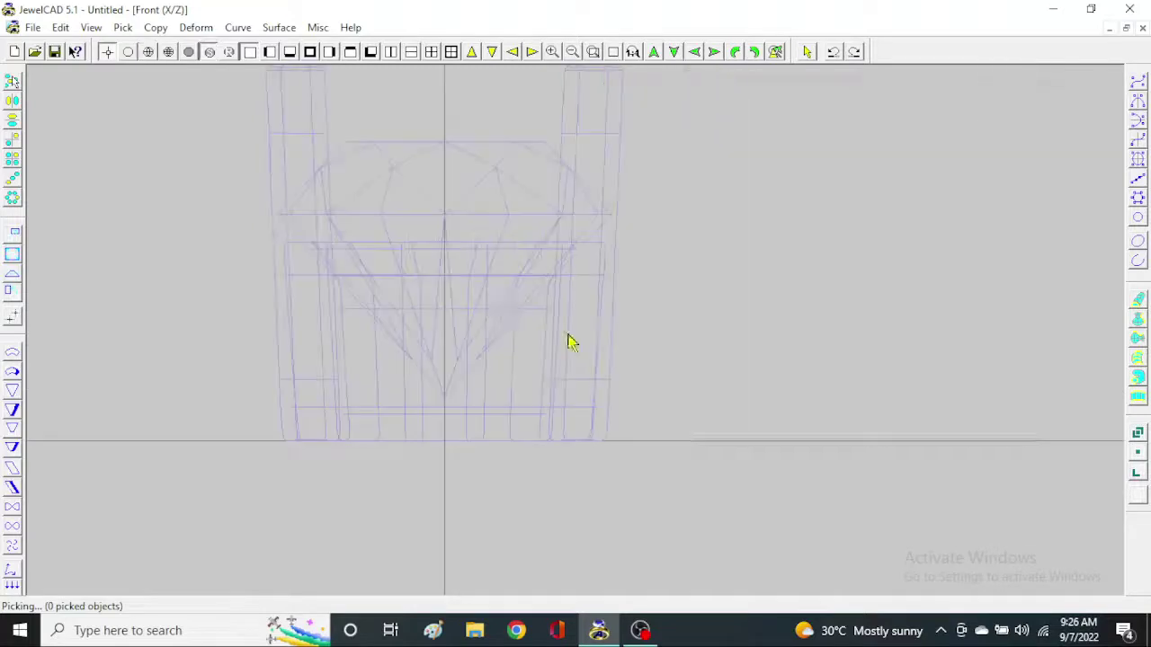
scroll(567, 342, up, 3)
In Top view, draw a sharp-cornered closed curve around the left setting
key(F1)
scroll(642, 243, down, 3)
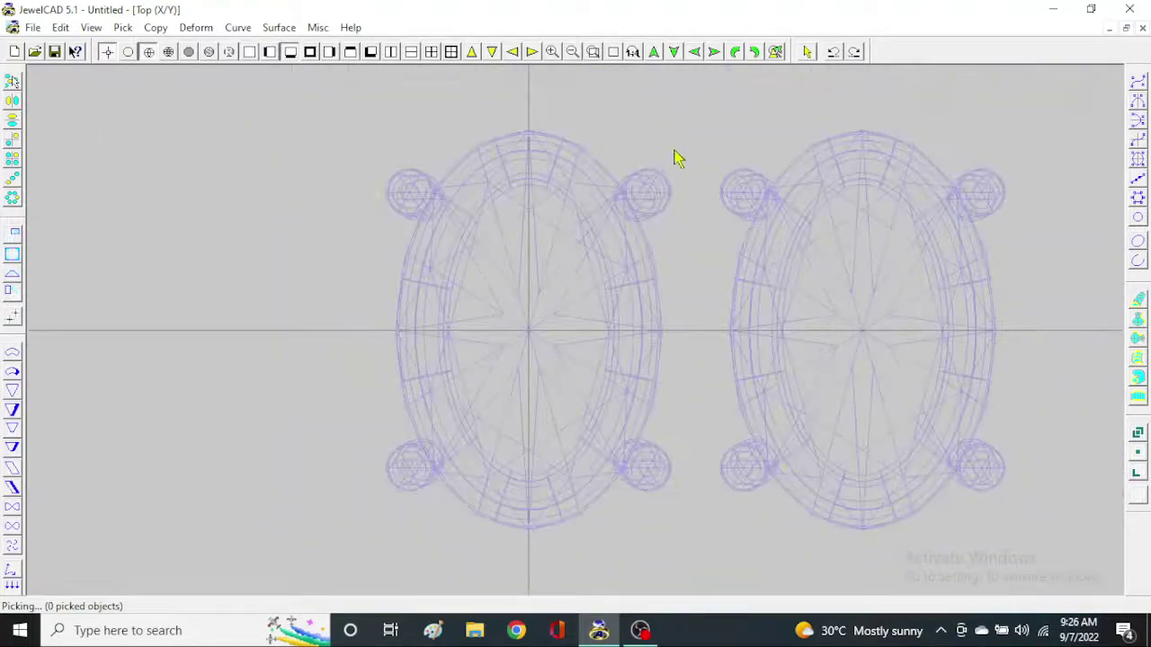
click(688, 103)
click(687, 106)
Widen the rectangle, extend it into a band, and raise it into the gallery
drag(689, 108, 694, 110)
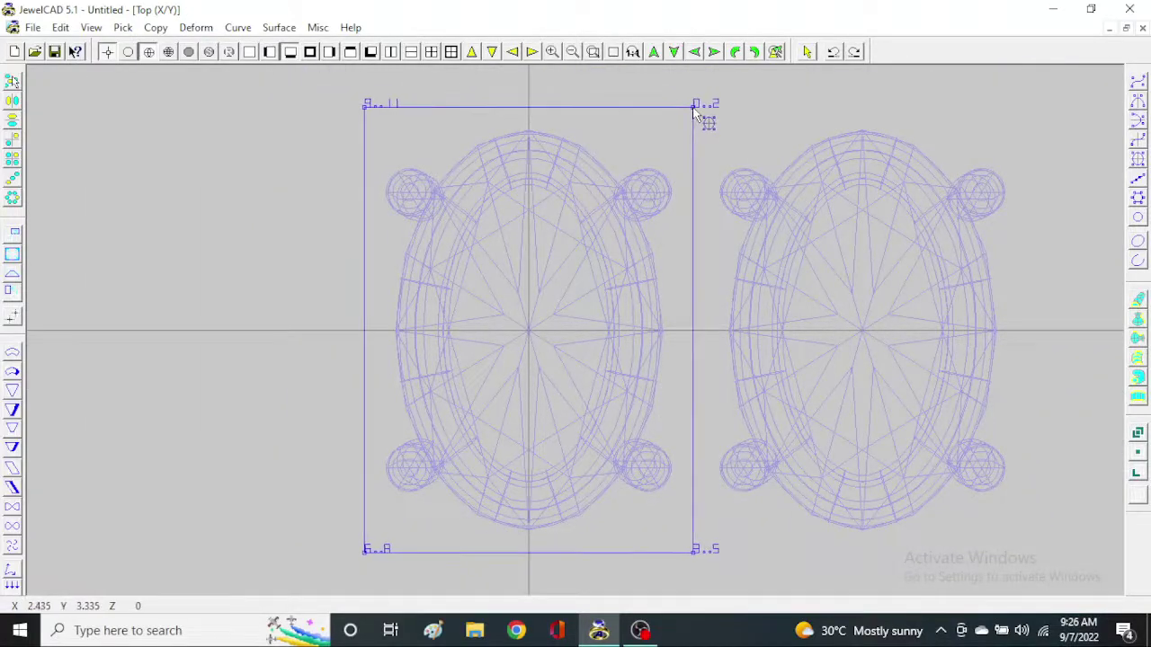
key(F2)
scroll(575, 497, up, 3)
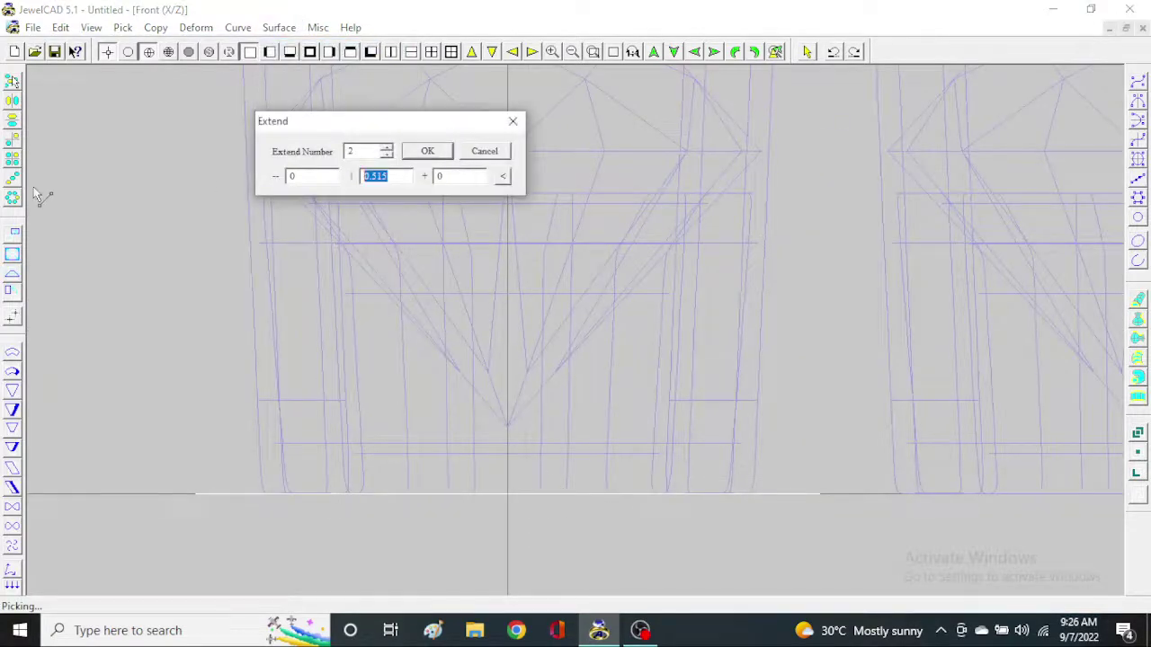
key(Return)
right_click(697, 360)
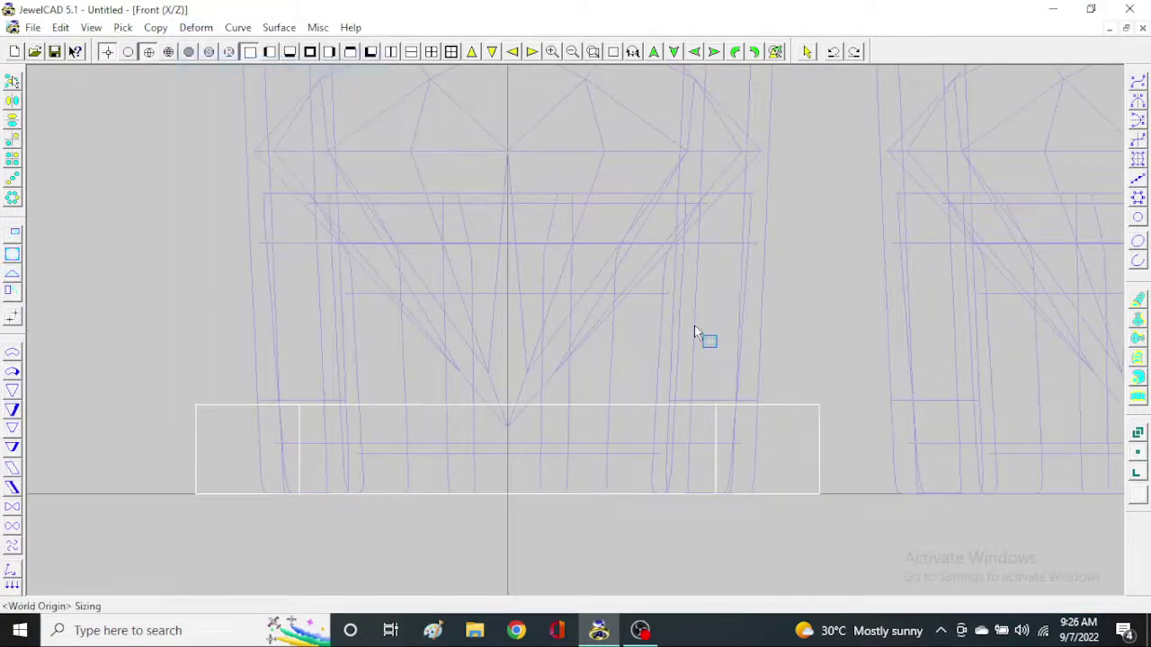
drag(697, 358, 672, 326)
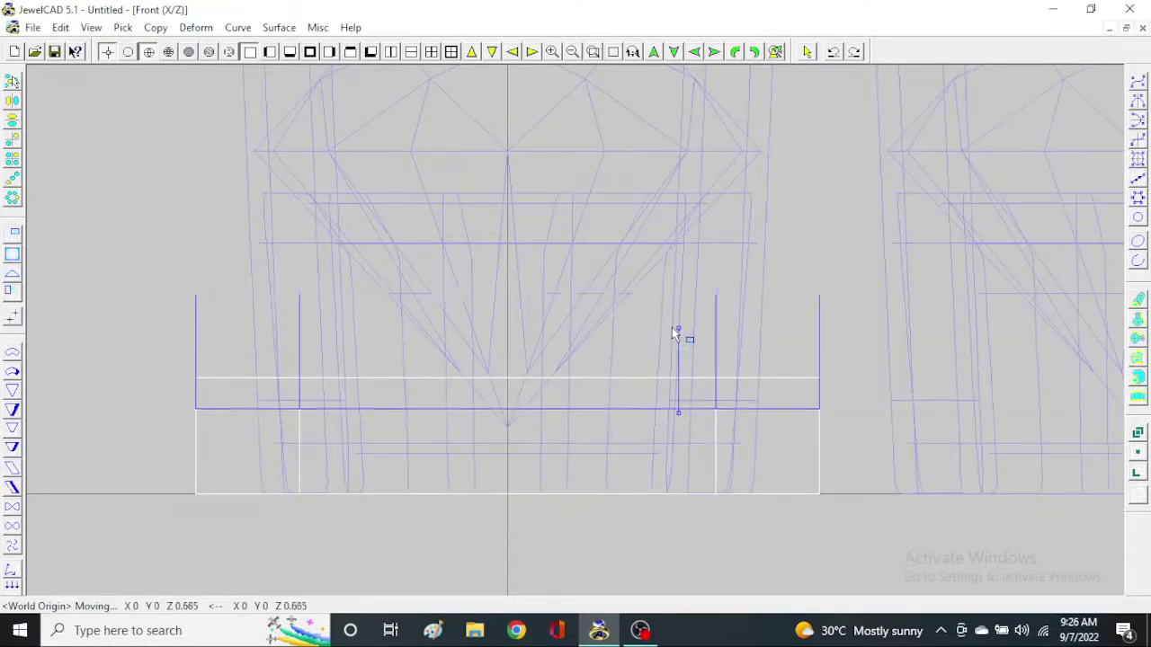
Pick the rectangular band and check it shaded in the 3D view
click(668, 200)
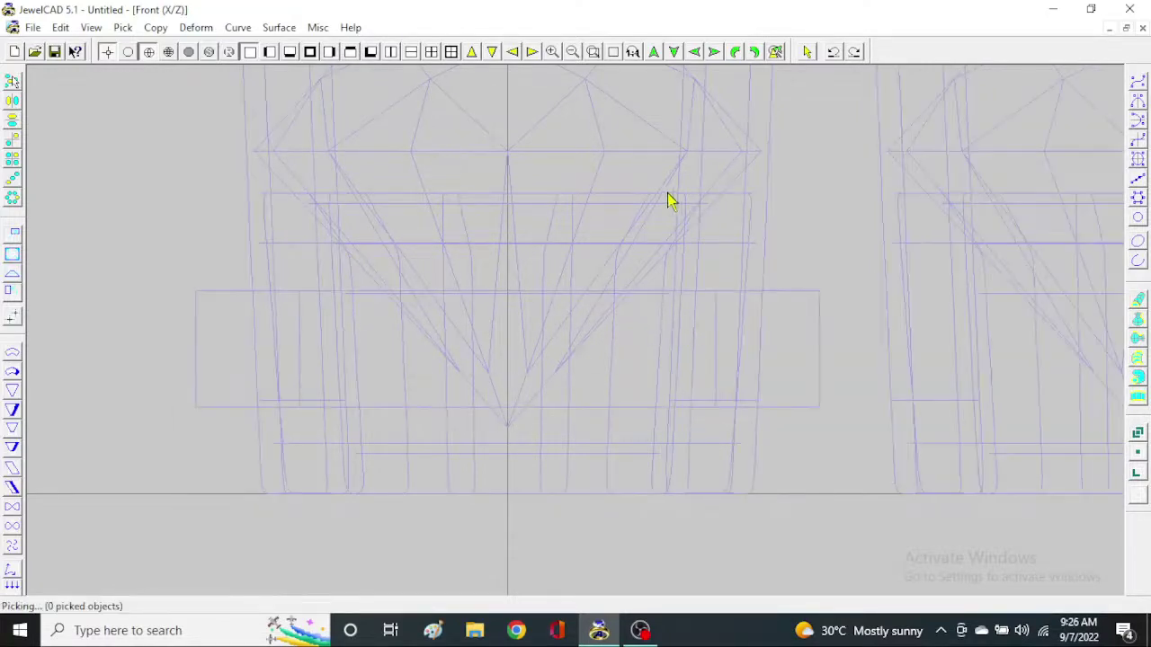
click(647, 204)
key(Delete)
key(ctrl+z)
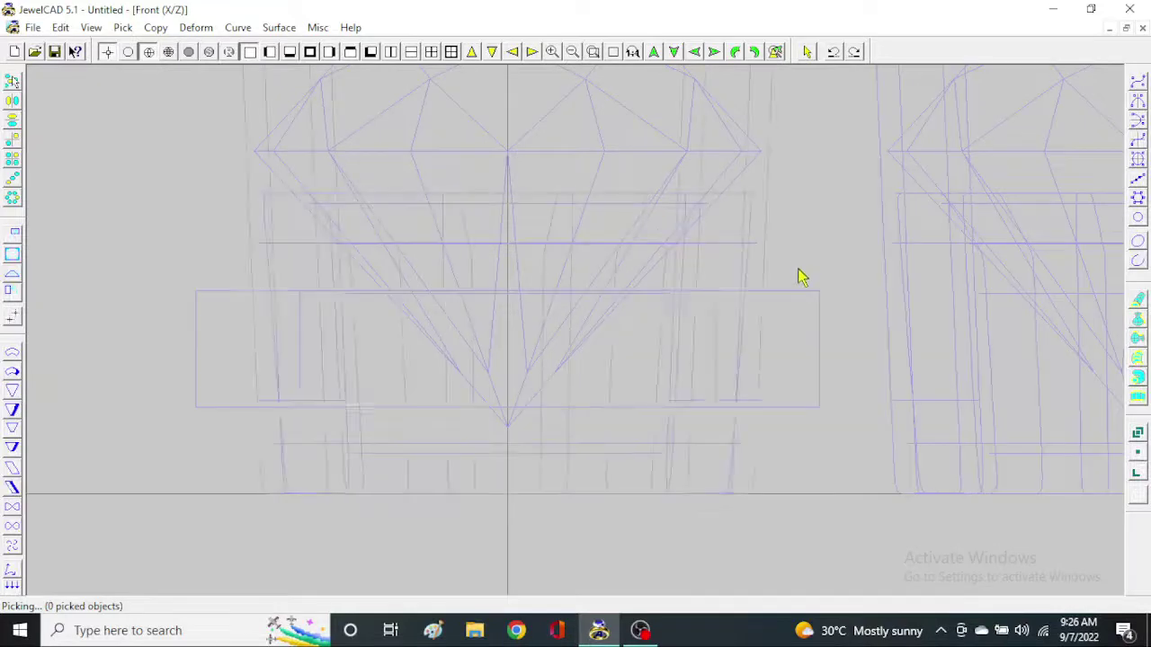
click(807, 359)
key(F8)
key(F9)
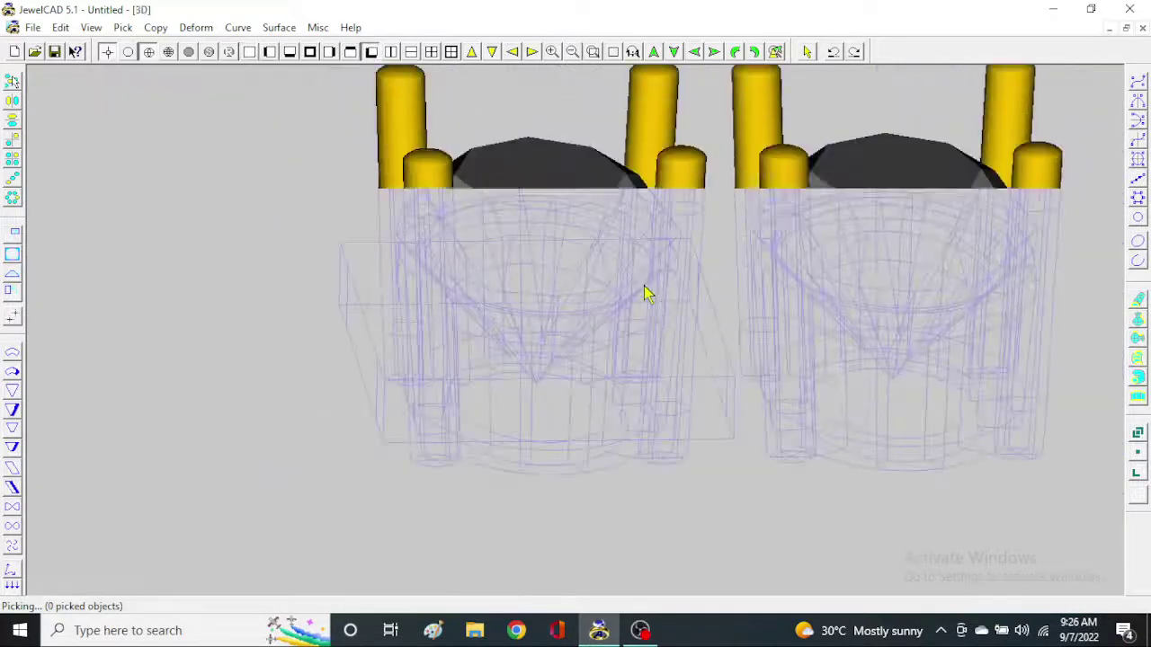
key(F6)
Boolean-subtract the band from the left setting and orbit to inspect the cut
click(710, 363)
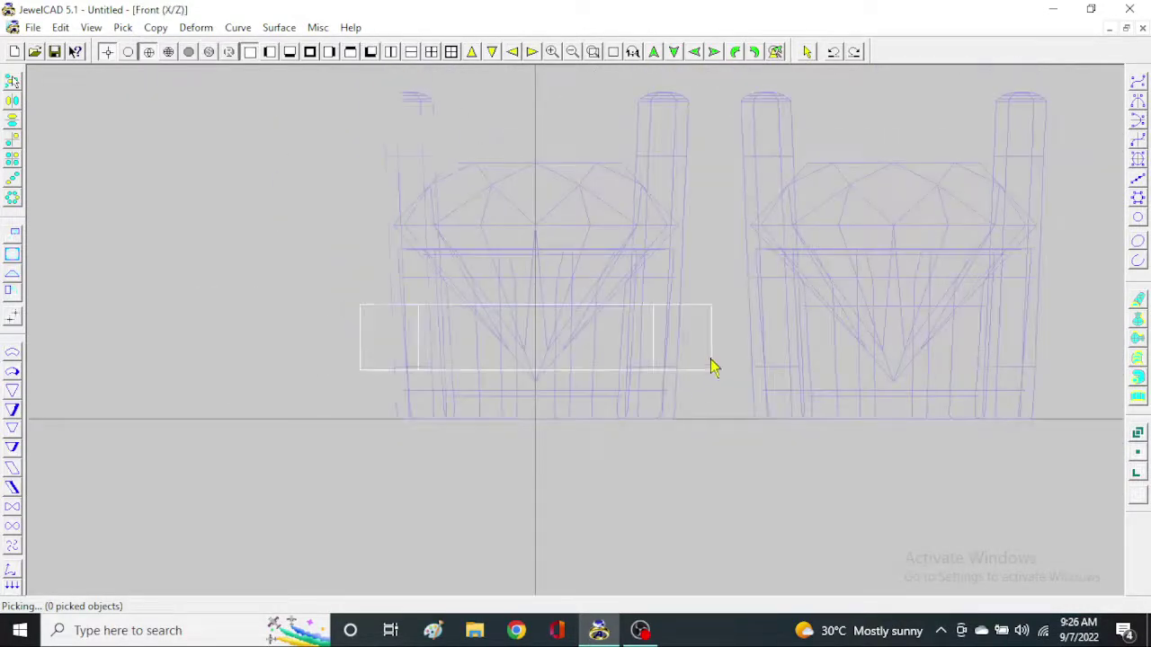
click(1137, 480)
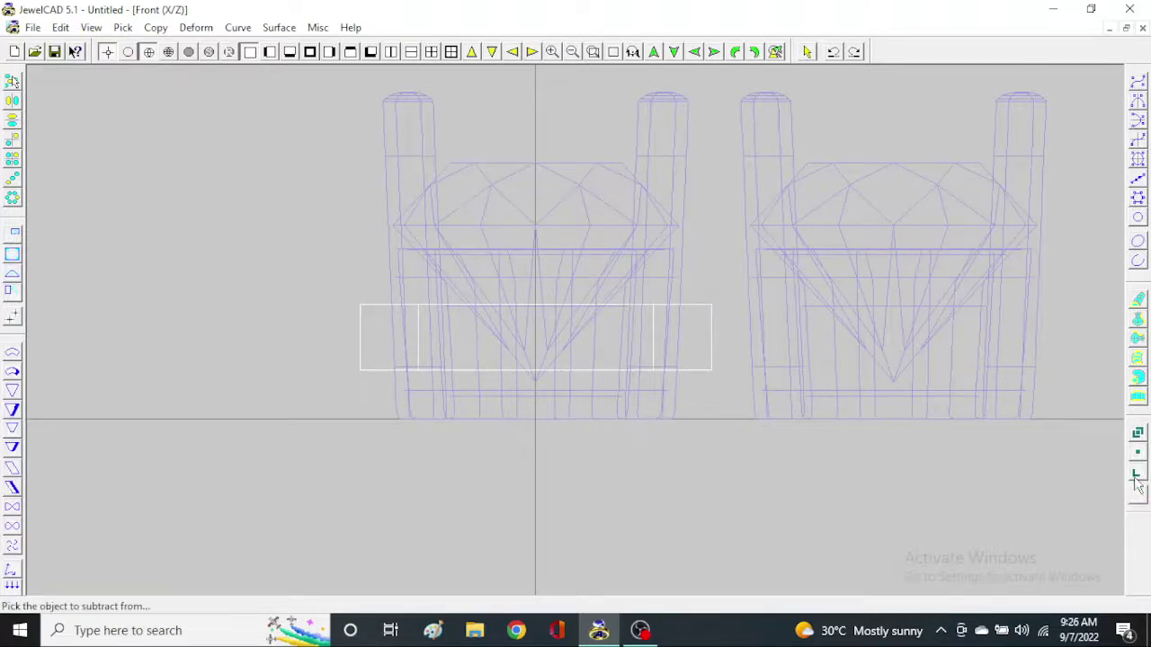
click(589, 256)
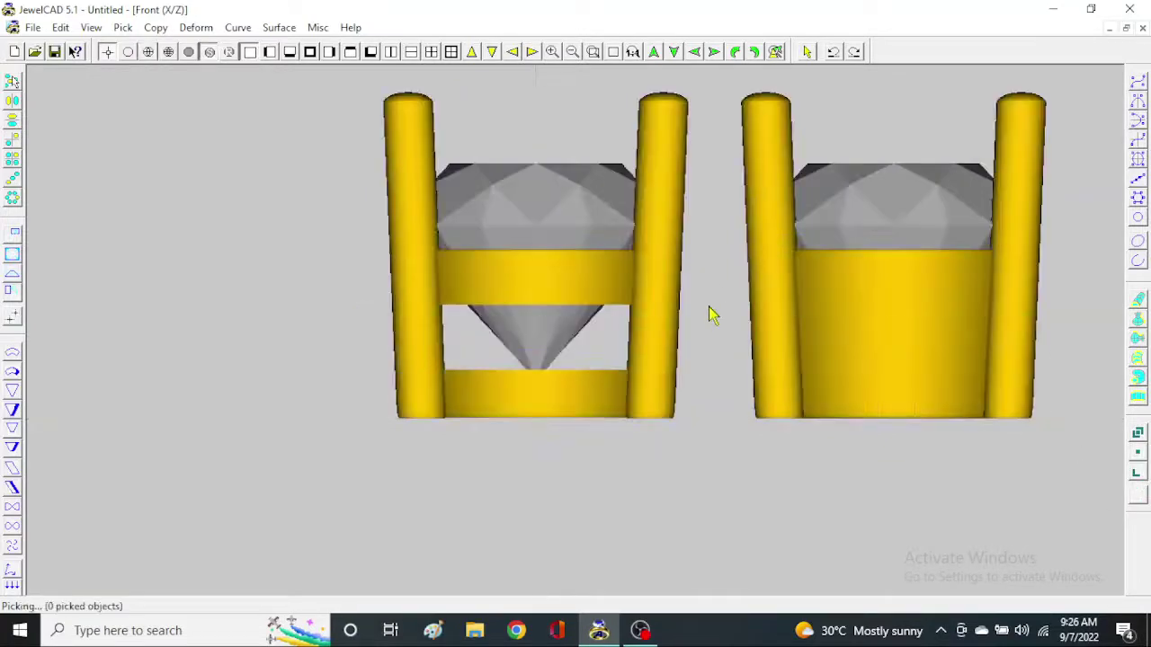
right_drag(506, 295, 642, 329)
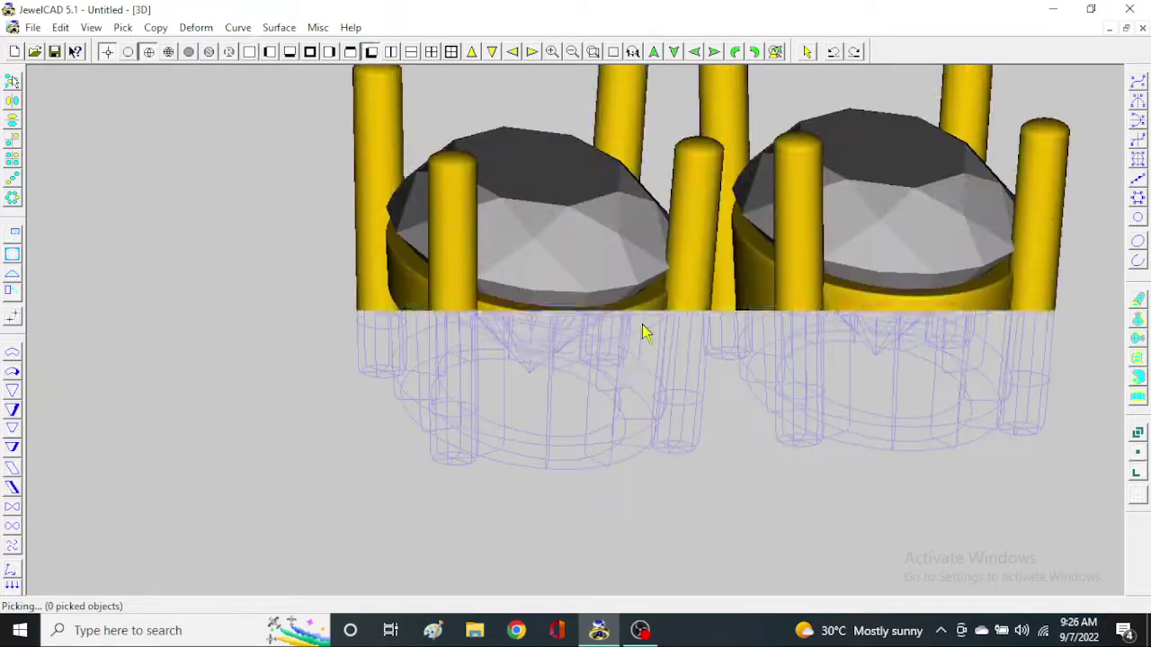
Transform-copy a setting into the middle position and compare the settings from the front
key(F1)
text(-)
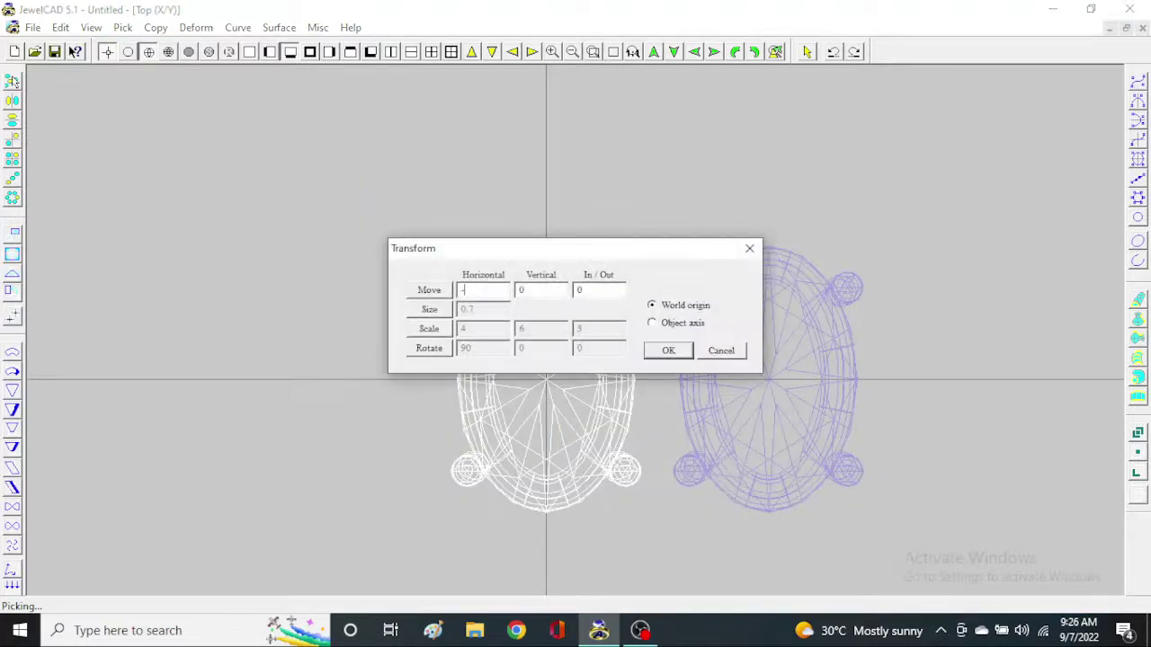
key(Return)
key(Return)
key(Return)
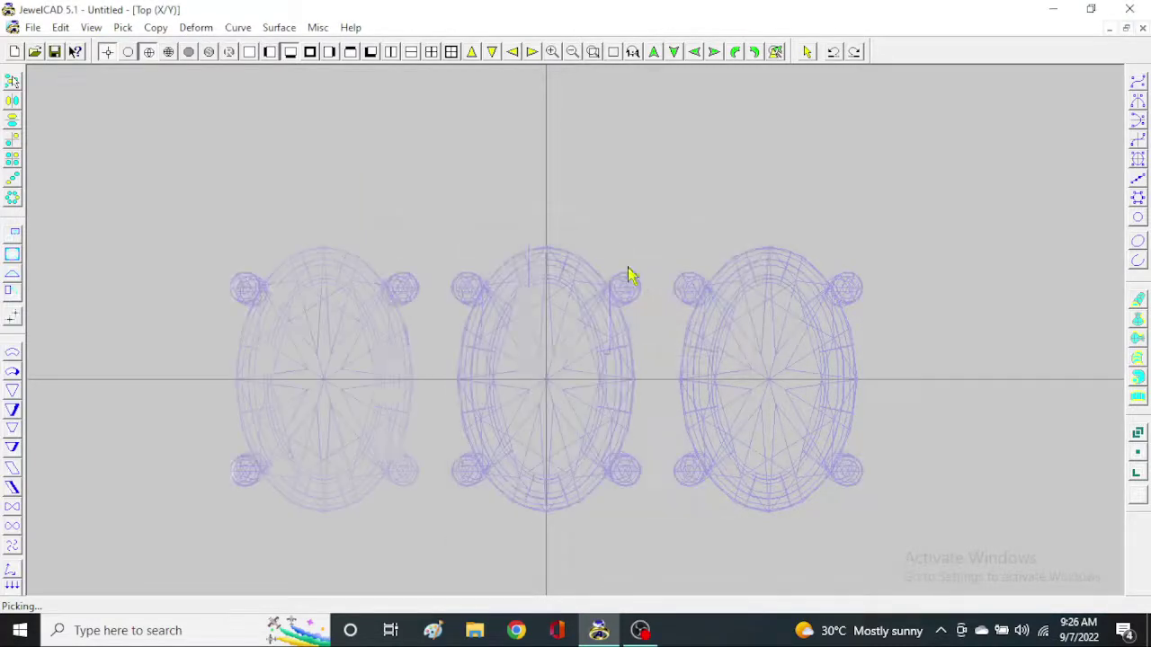
click(552, 334)
key(Delete)
key(alt+e)
key(Return)
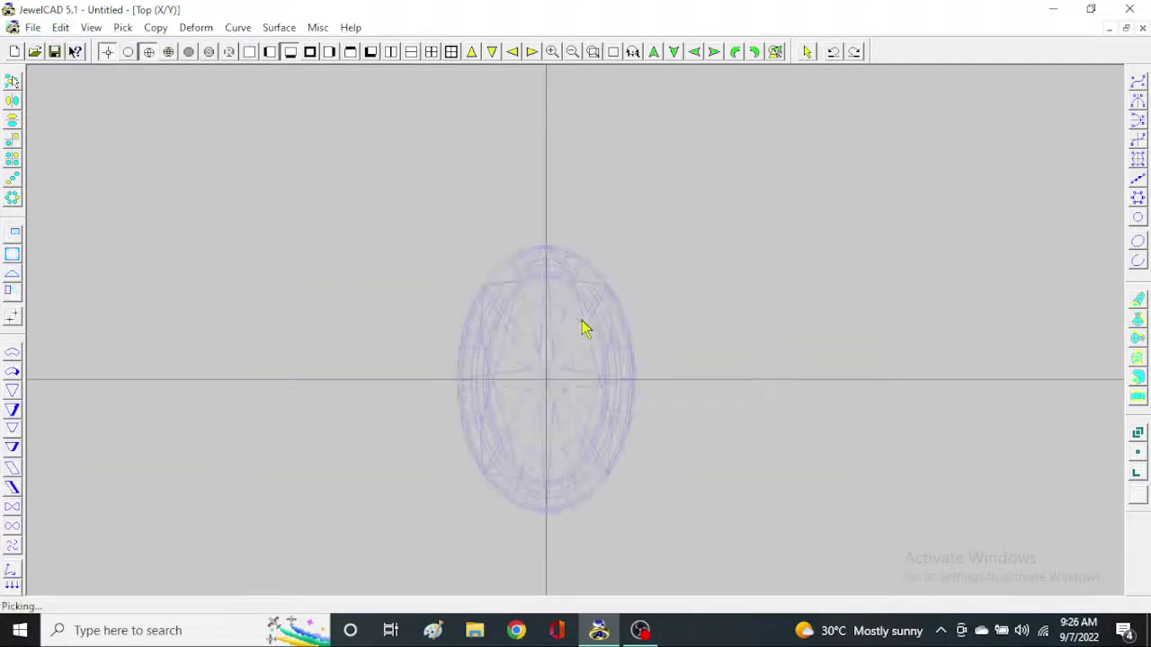
key(F2)
click(578, 290)
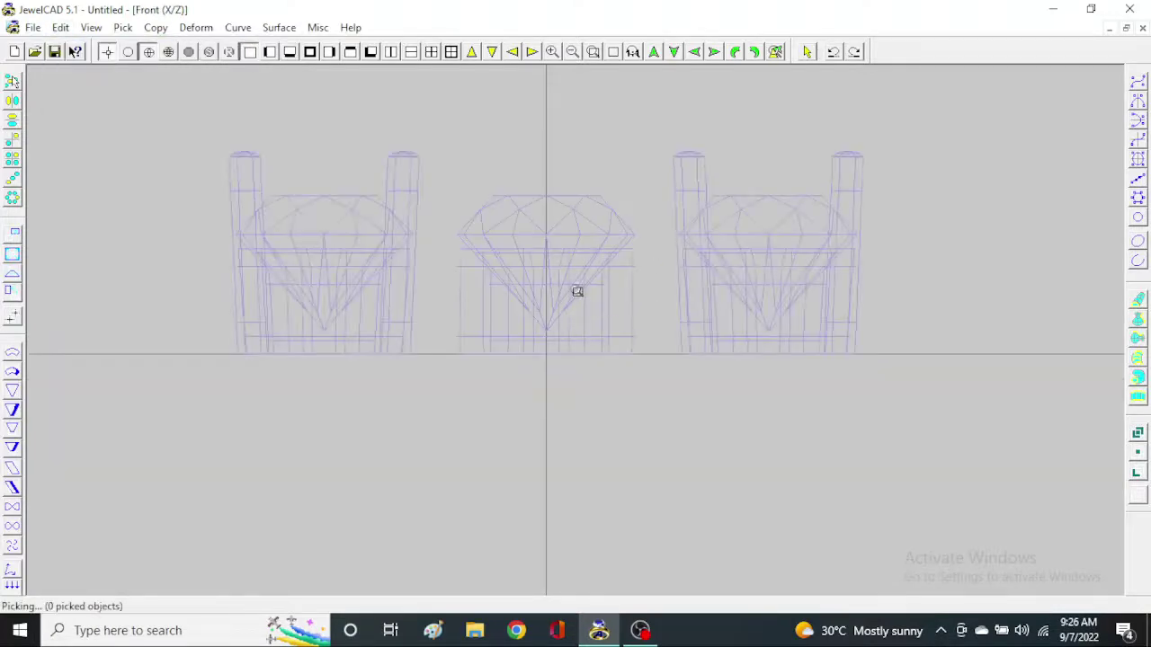
scroll(662, 278, up, 2)
key(F1)
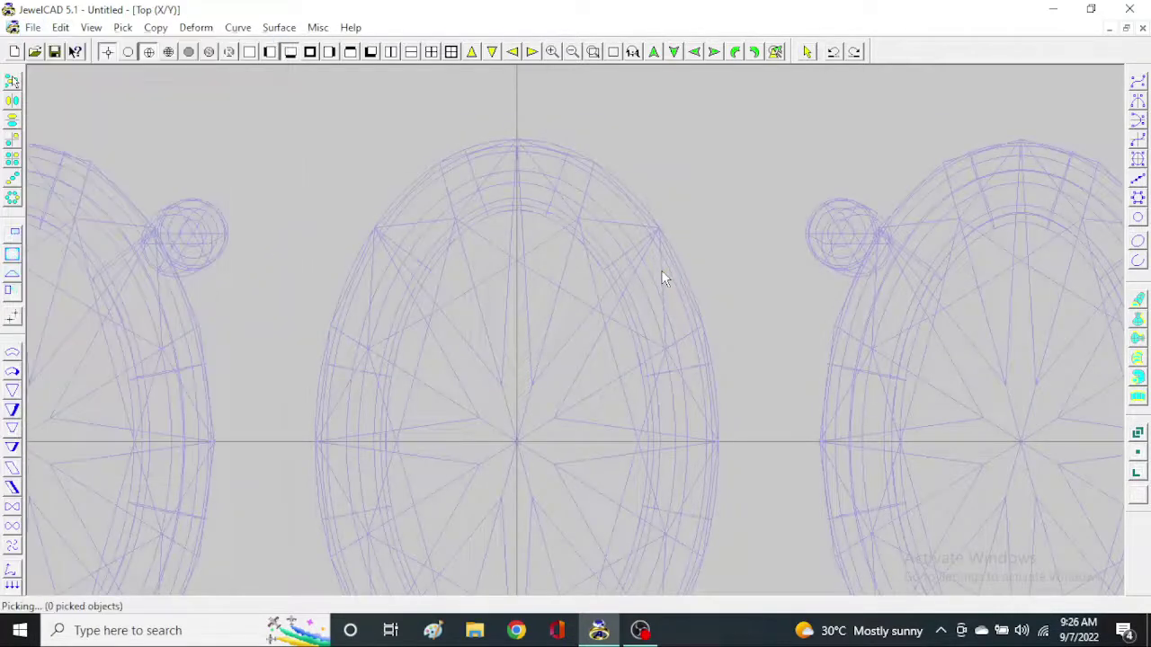
Insert a prong from the parts library and resize it to 0.7
key(ctrl+d)
double_click(572, 384)
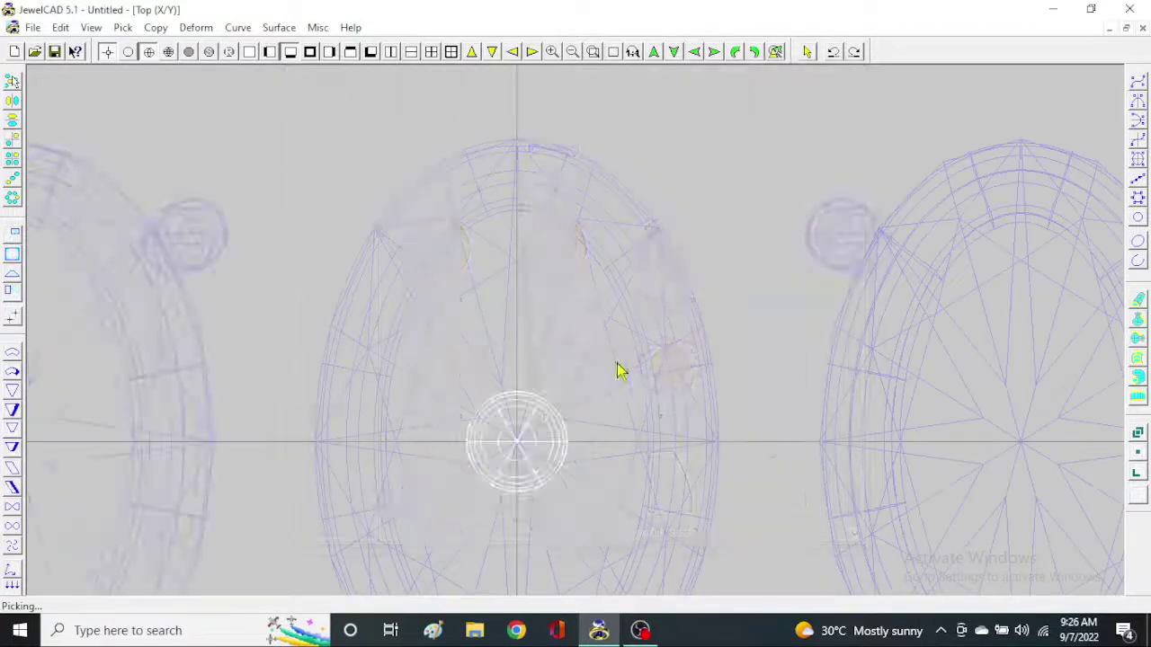
scroll(620, 368, up, 1)
key(ctrl+t)
click(429, 309)
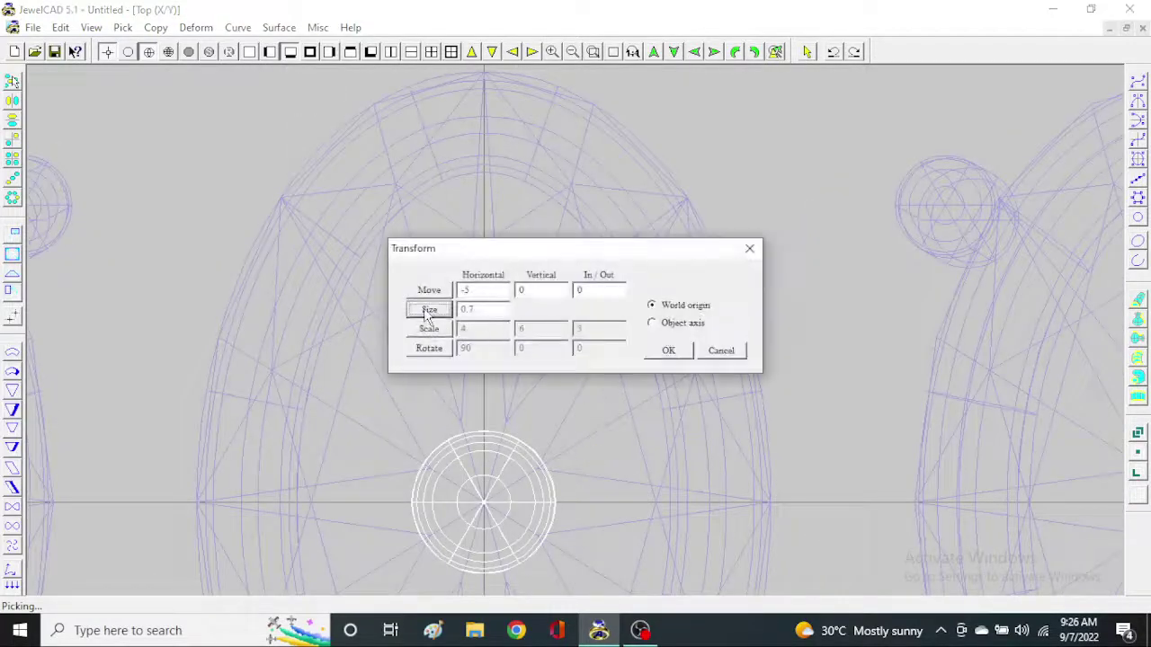
click(663, 351)
Move the prong to the middle setting's upper-right corner, lift it, and show all three settings
drag(503, 490, 742, 196)
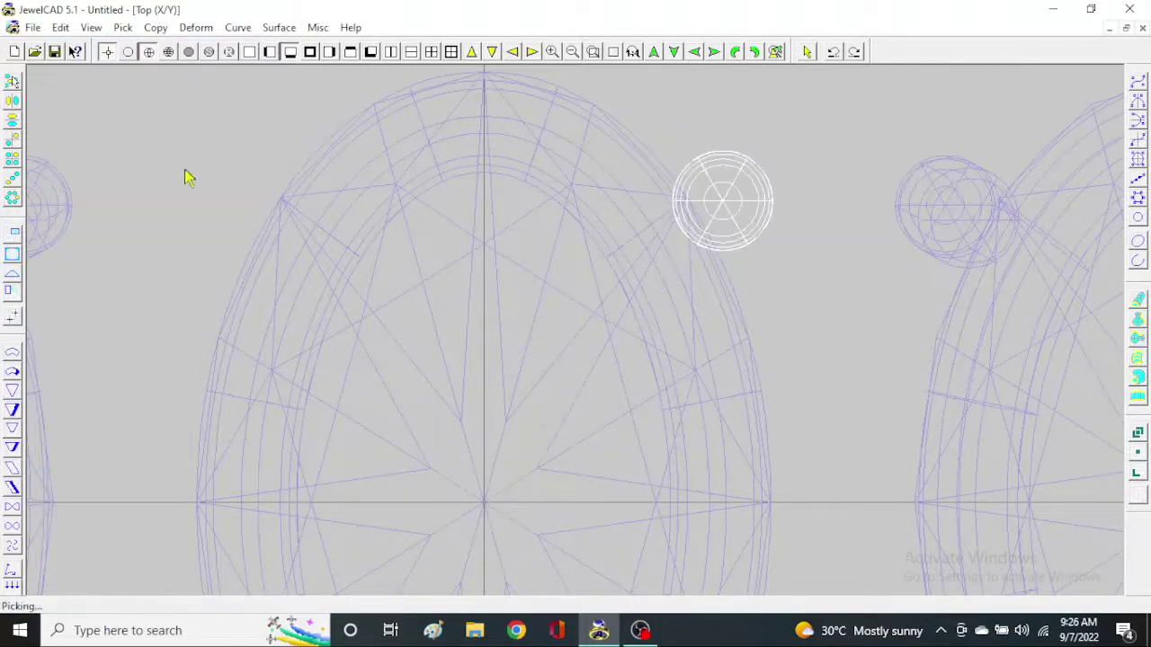
key(F6)
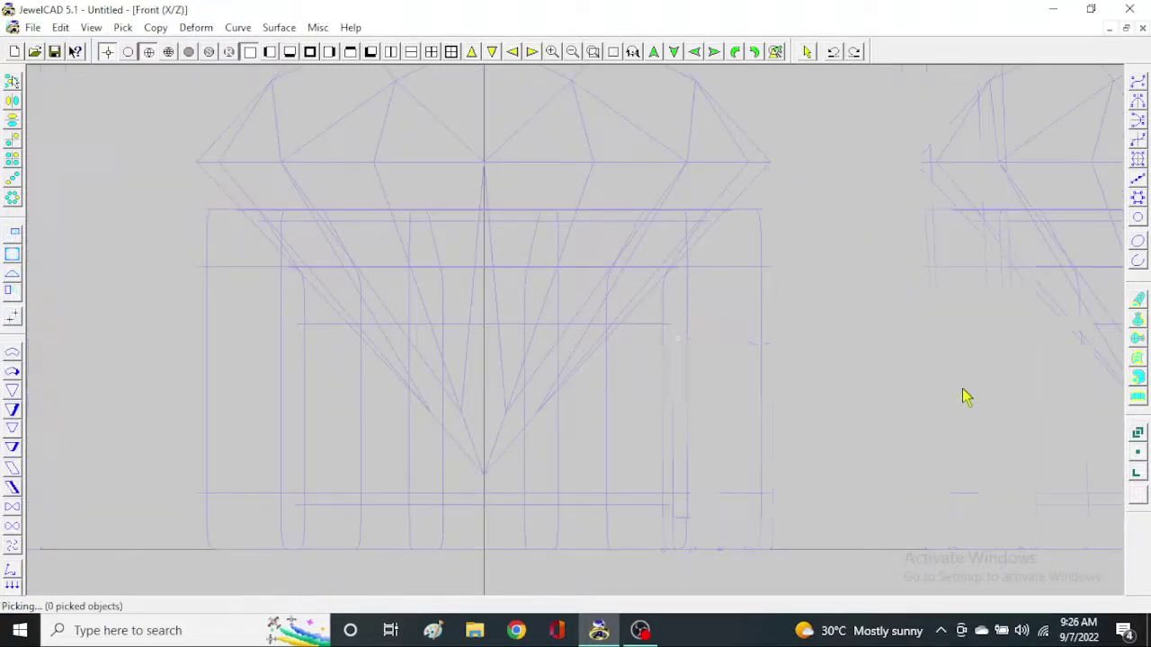
mouse_move(674, 487)
mouse_down()
mouse_move(632, 247)
mouse_move(654, 136)
mouse_up()
key(F5)
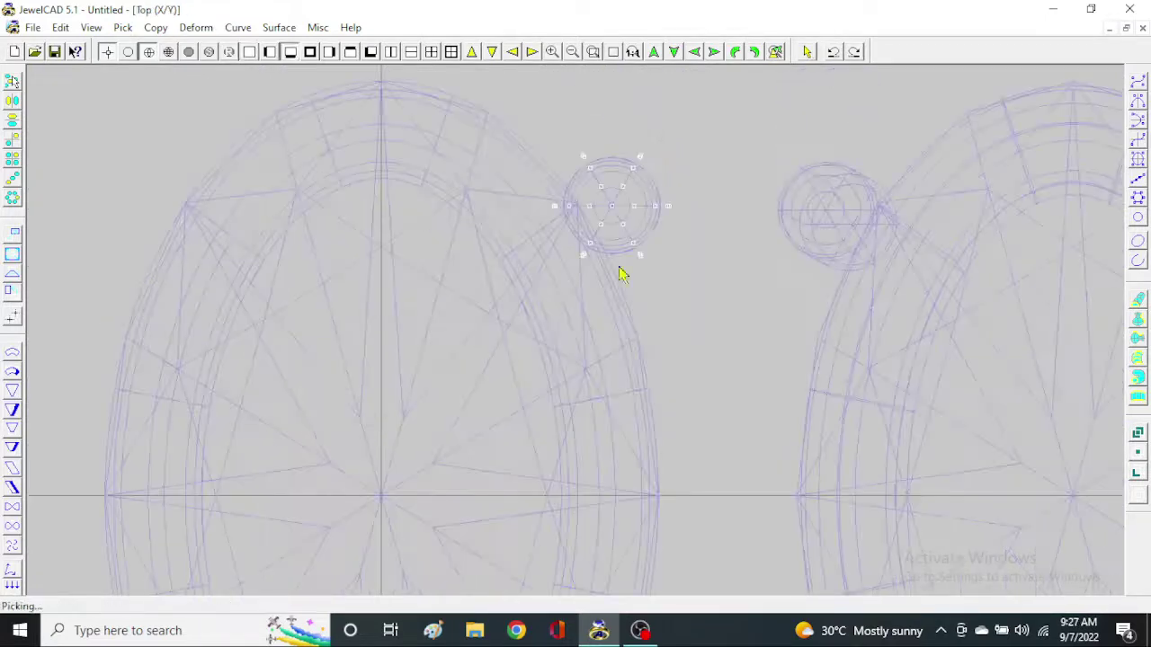
click(609, 339)
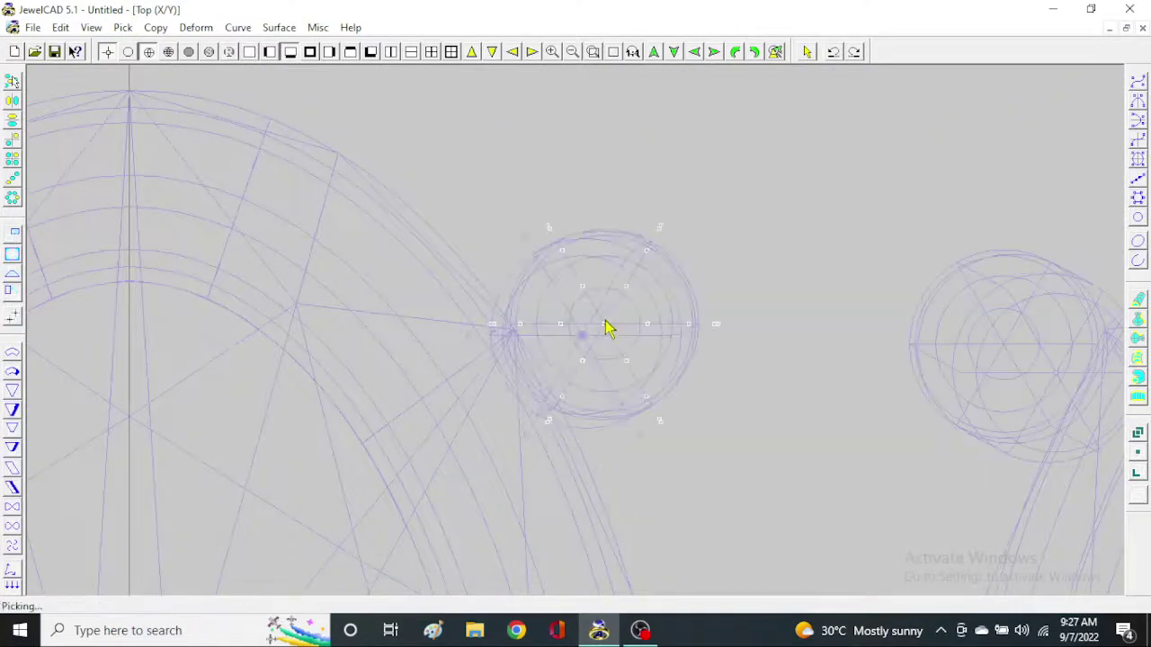
key(Delete)
scroll(609, 303, up, 3)
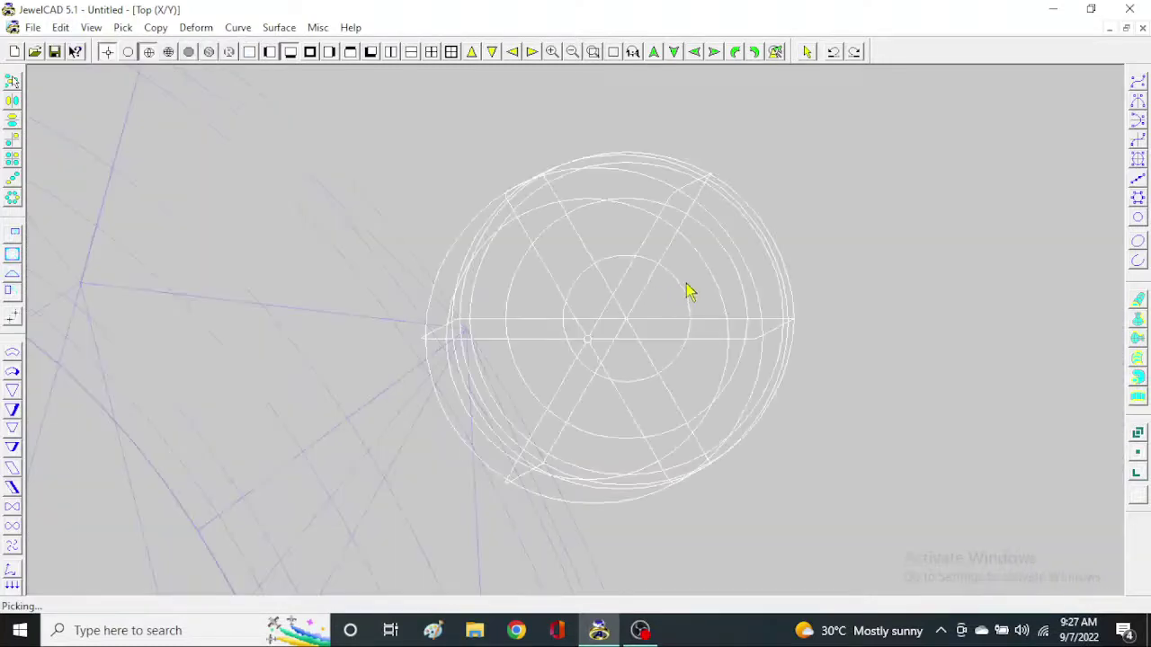
key(Home)
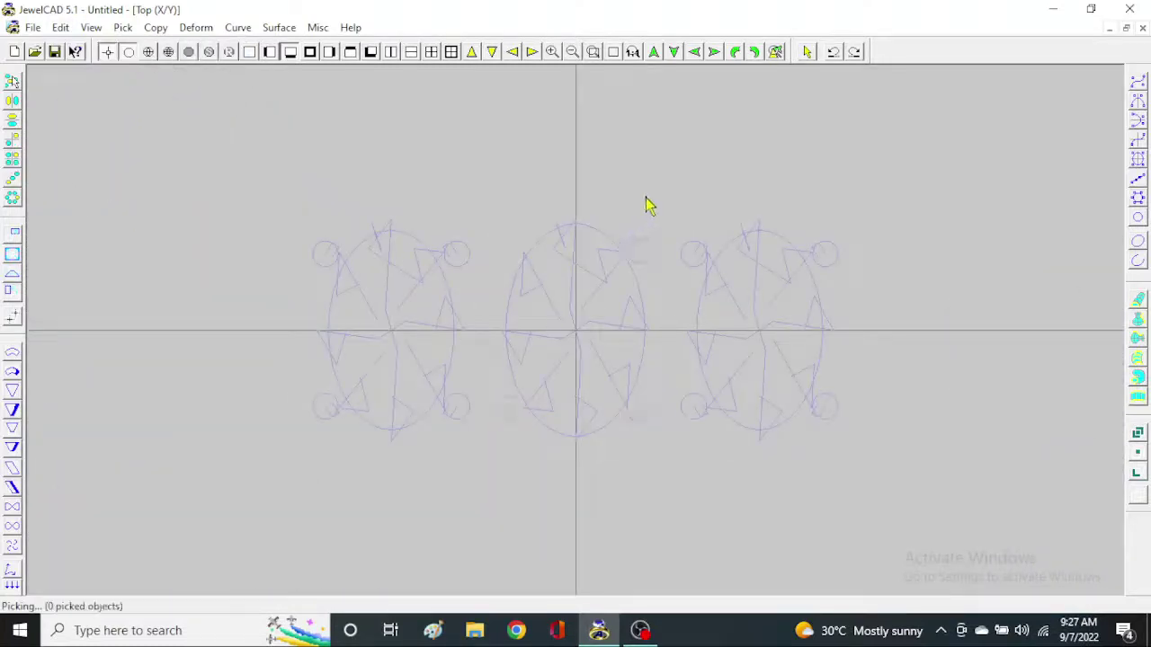
Move the centre oval setting sideways to begin spacing the row
drag(647, 205, 498, 473)
mouse_move(419, 362)
mouse_down()
mouse_move(811, 360)
mouse_move(801, 354)
mouse_up()
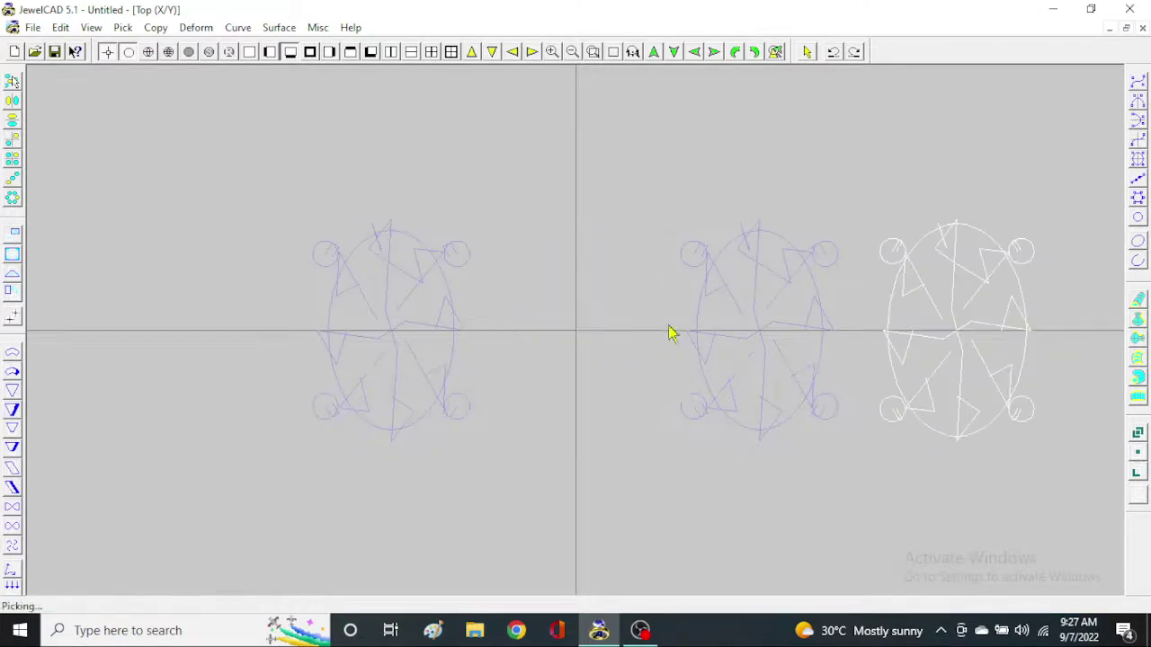
click(308, 532)
key(Tab)
key(Tab)
key(space)
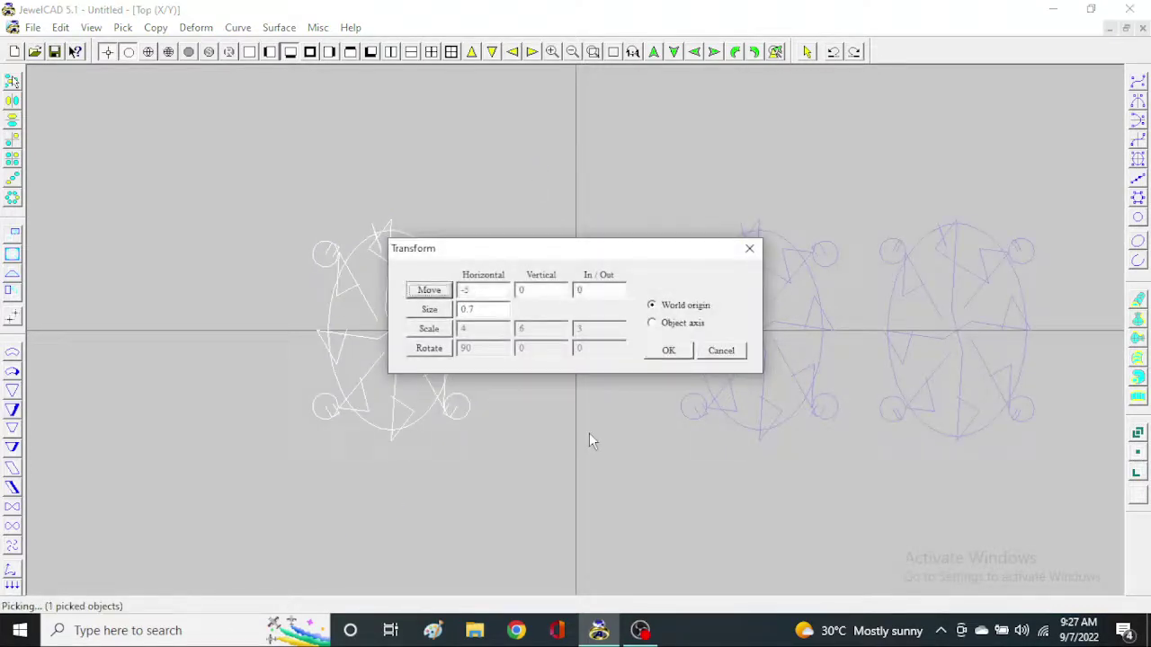
key(Tab)
key(Tab)
key(Tab)
key(Tab)
key(Tab)
key(Return)
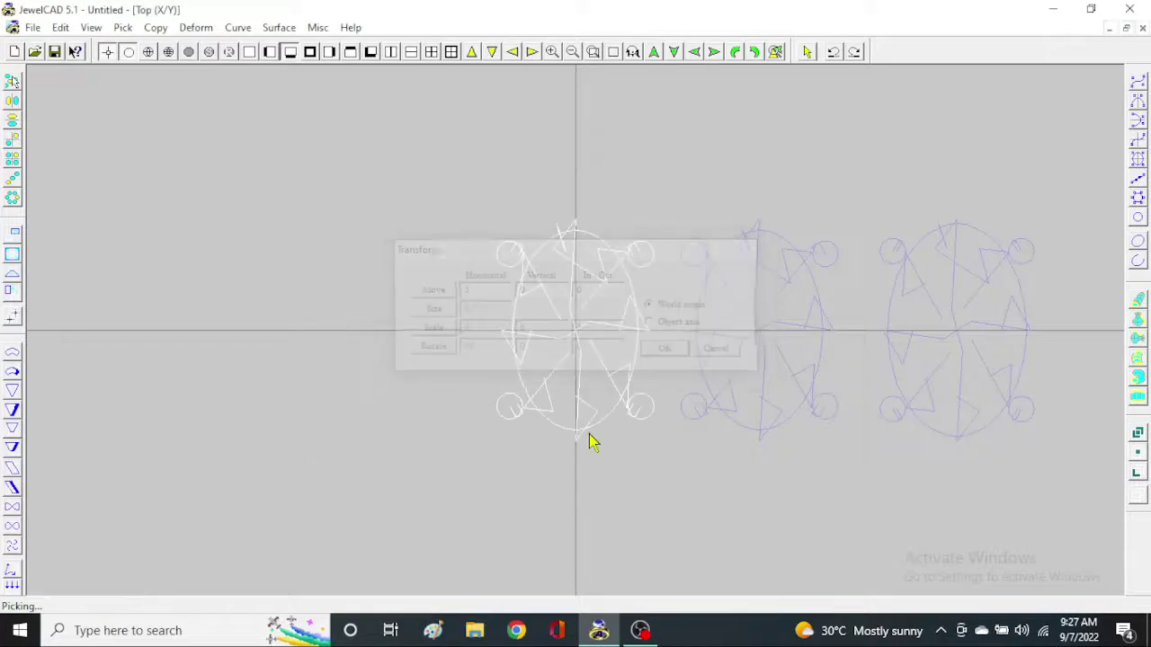
key(F6)
click(662, 401)
Shade the settings, then shift the middle and right settings further along the row
key(F9)
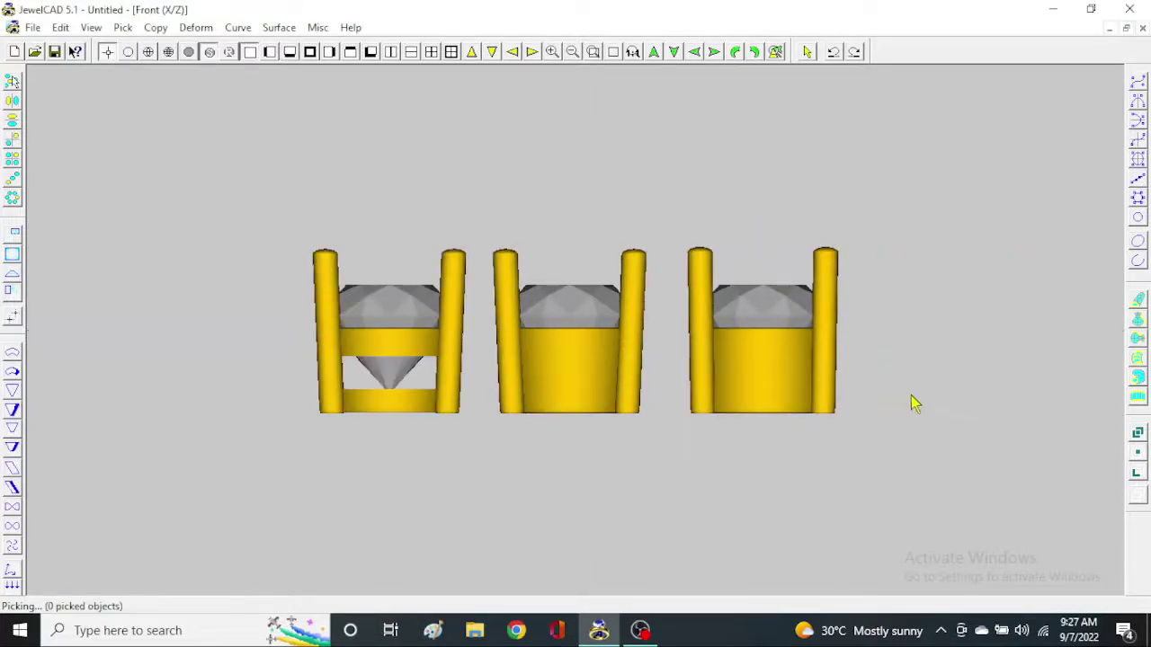
key(F5)
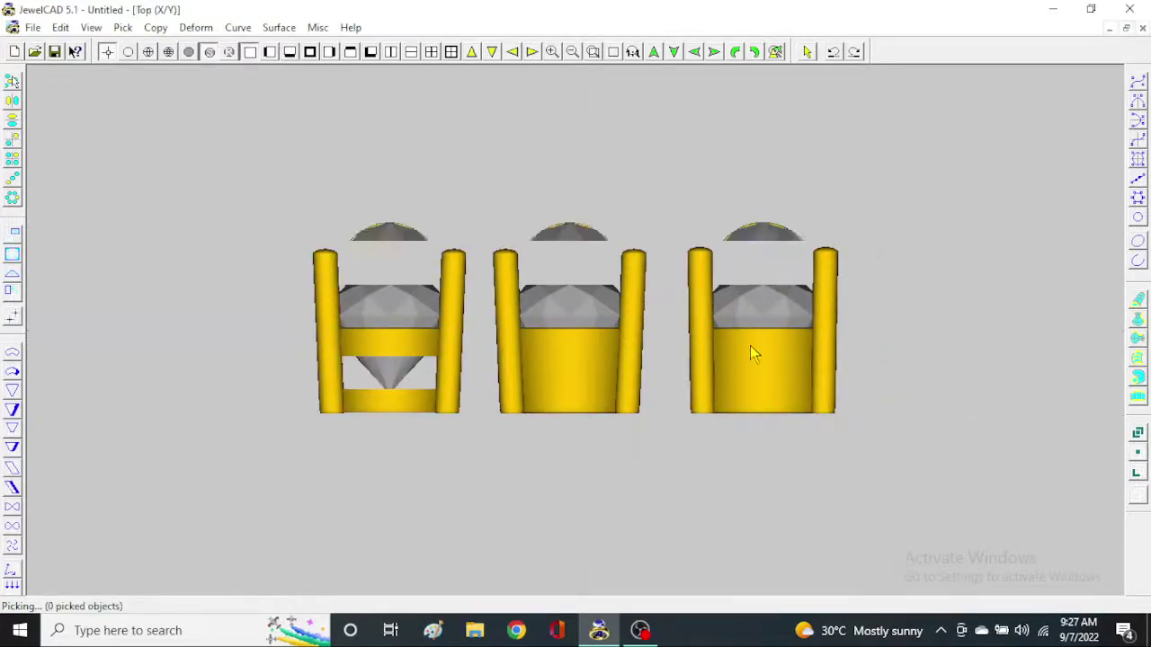
mouse_move(922, 167)
mouse_down()
mouse_move(521, 470)
mouse_move(607, 452)
mouse_move(571, 437)
mouse_up()
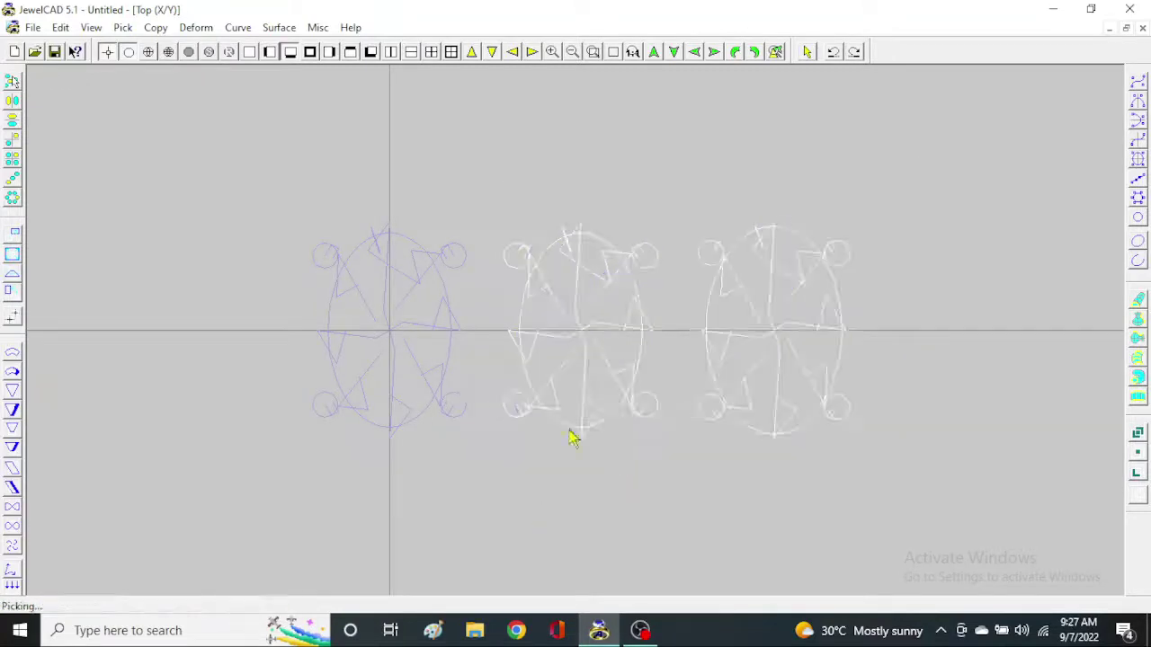
drag(919, 489, 880, 417)
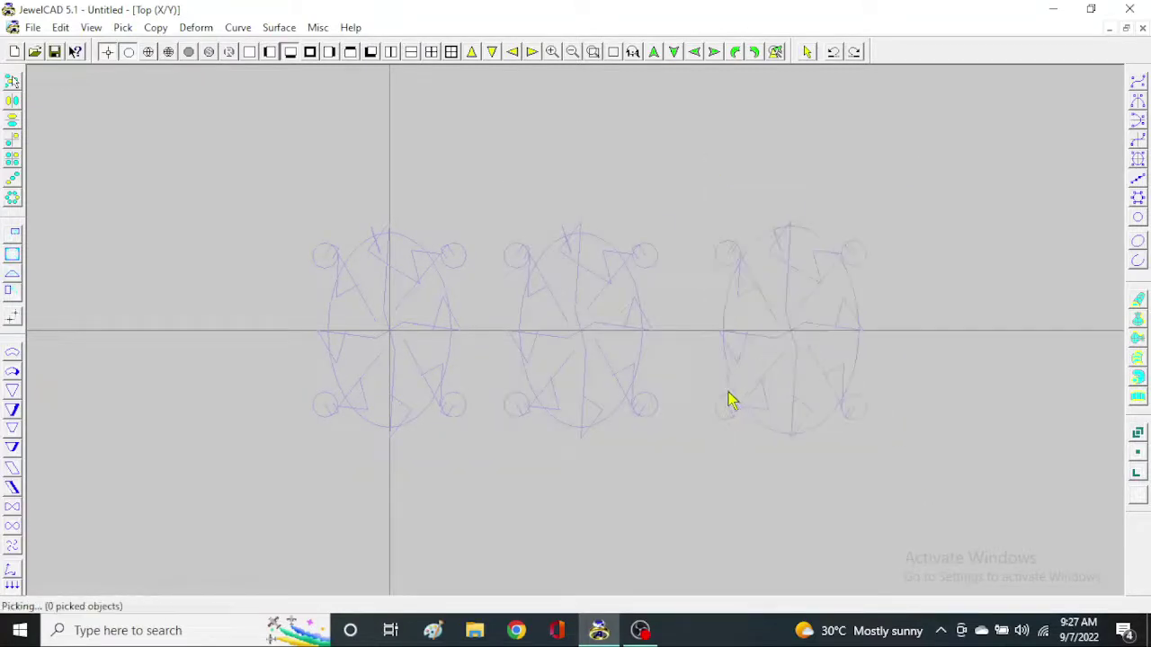
Check the even spacing shaded and from the front, then pick all three settings from Top view
key(F9)
key(F6)
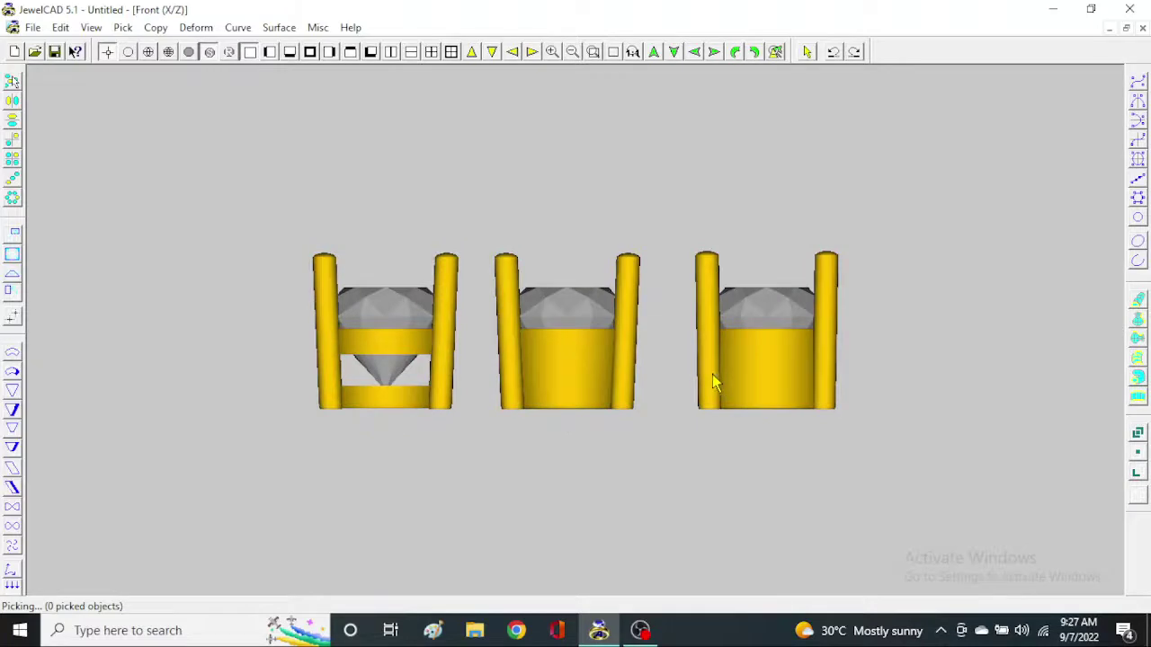
scroll(638, 261, up, 3)
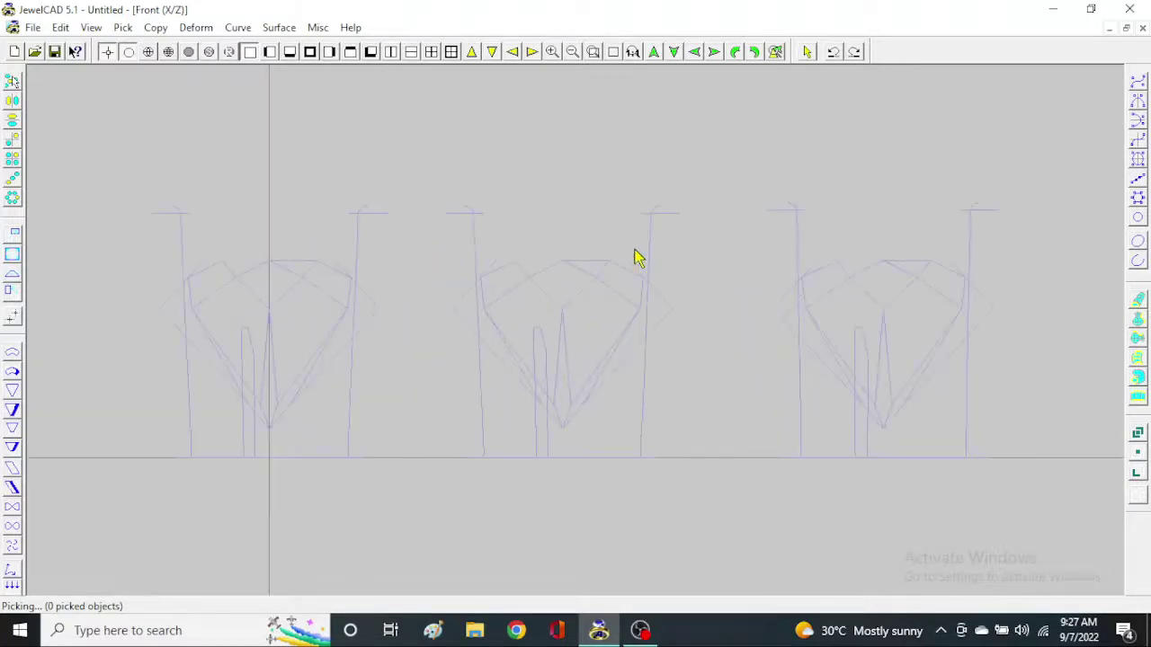
key(F5)
drag(822, 188, 95, 539)
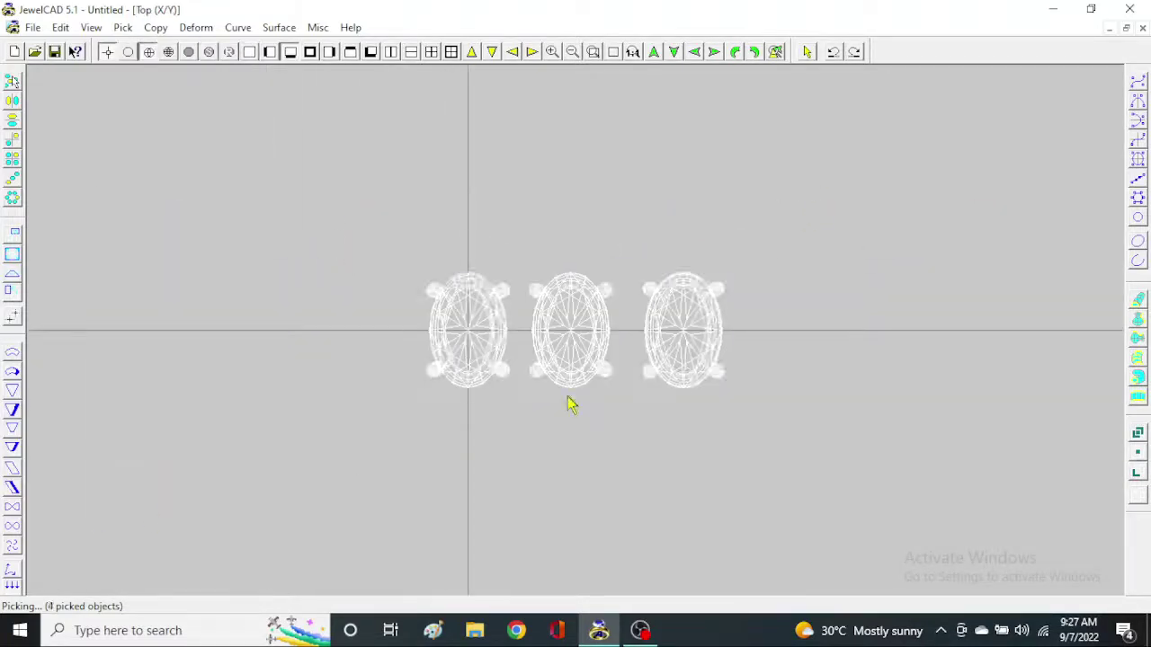
Copy the settings below the originals and flip the copies to create front and side view rows
drag(636, 190, 617, 371)
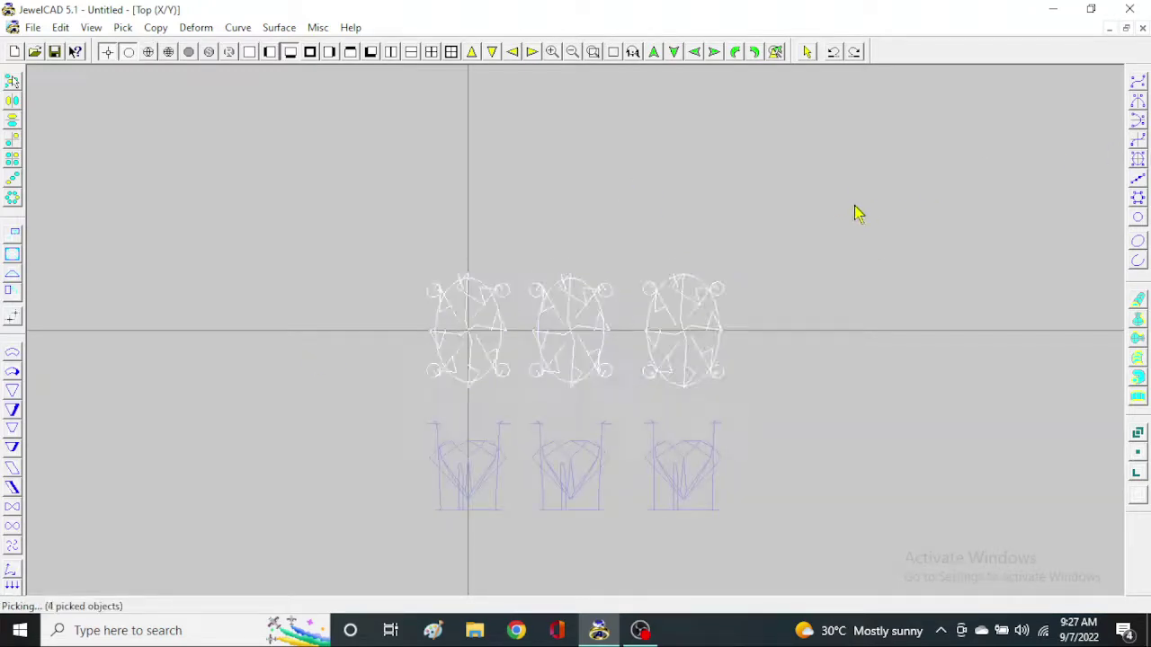
key(alt+d)
key(f)
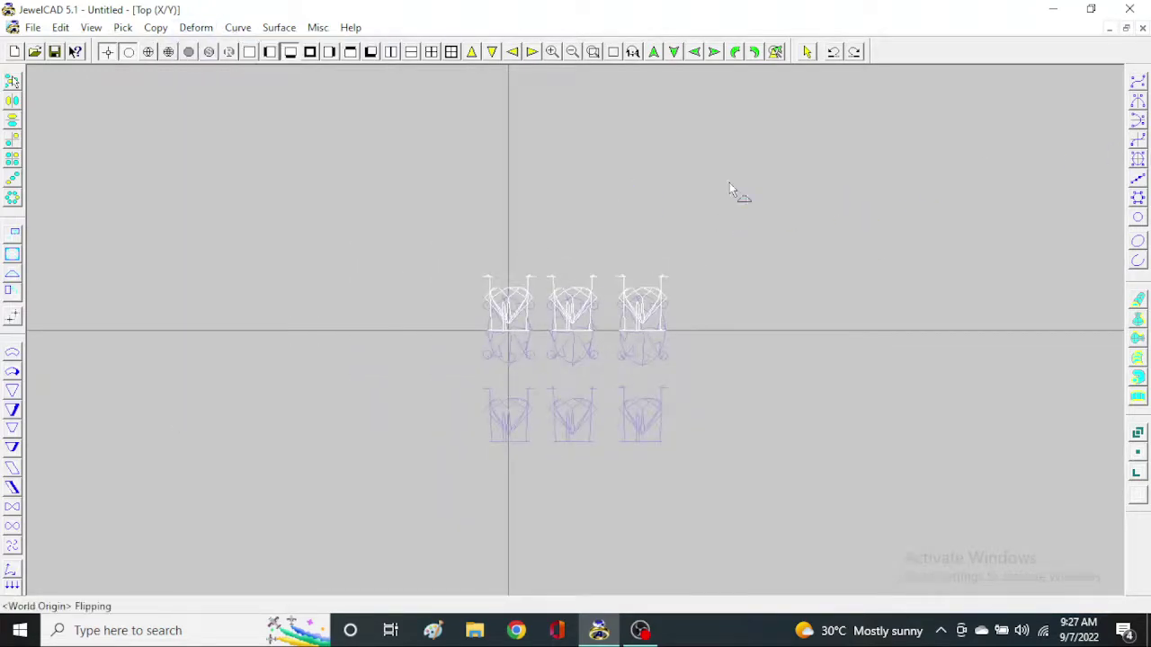
drag(729, 167, 736, 475)
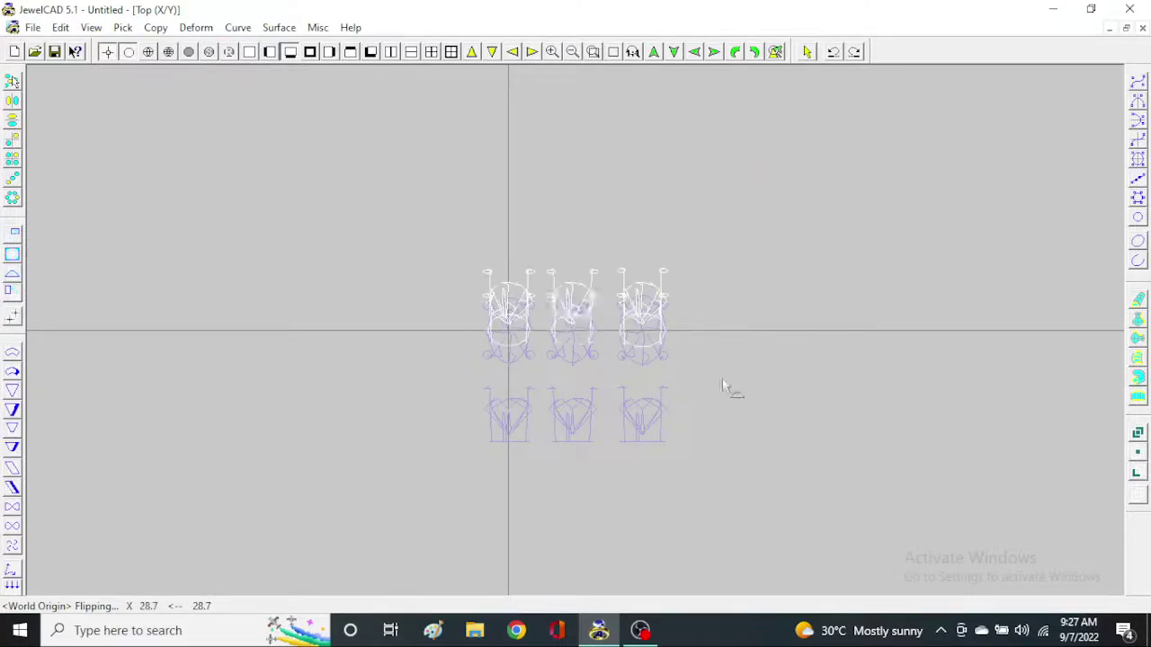
key(alt+d)
key(m)
drag(707, 239, 724, 450)
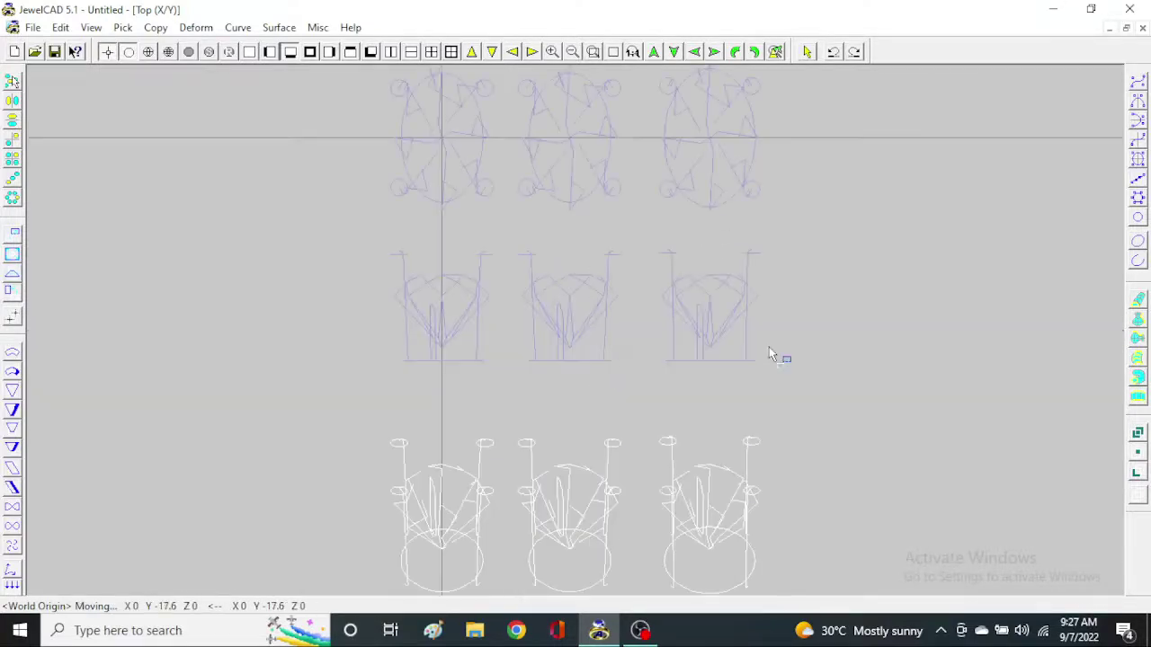
key(alt+d)
Shift the middle and right columns rightward so each setting's three views line up
key(m)
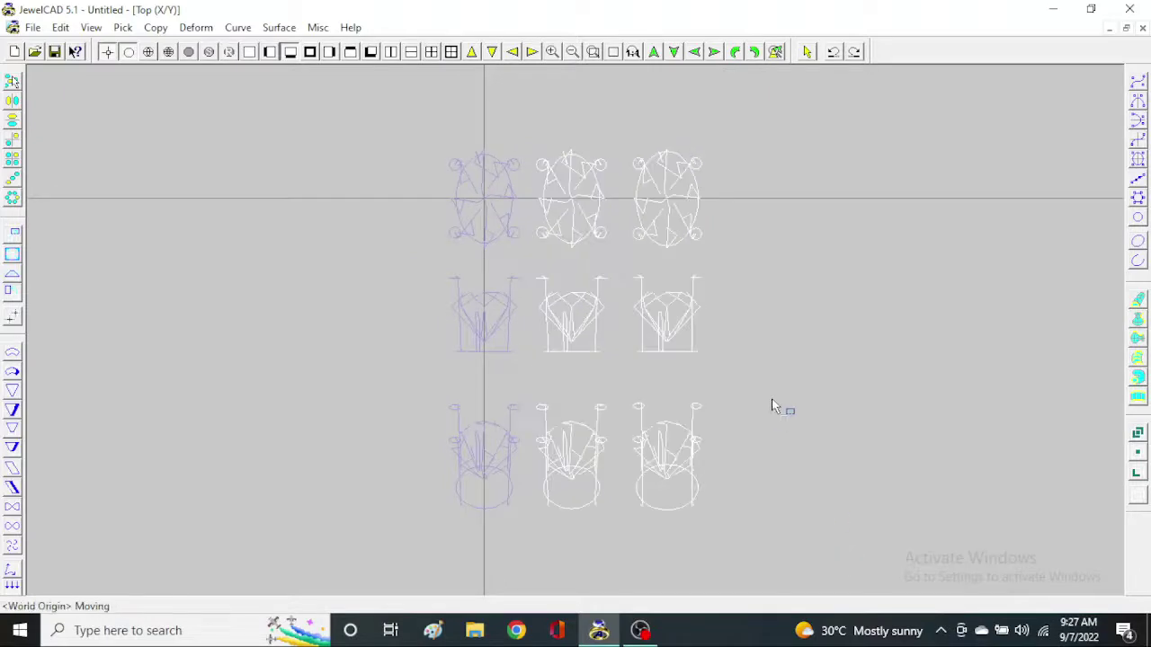
drag(778, 398, 803, 406)
drag(634, 140, 608, 304)
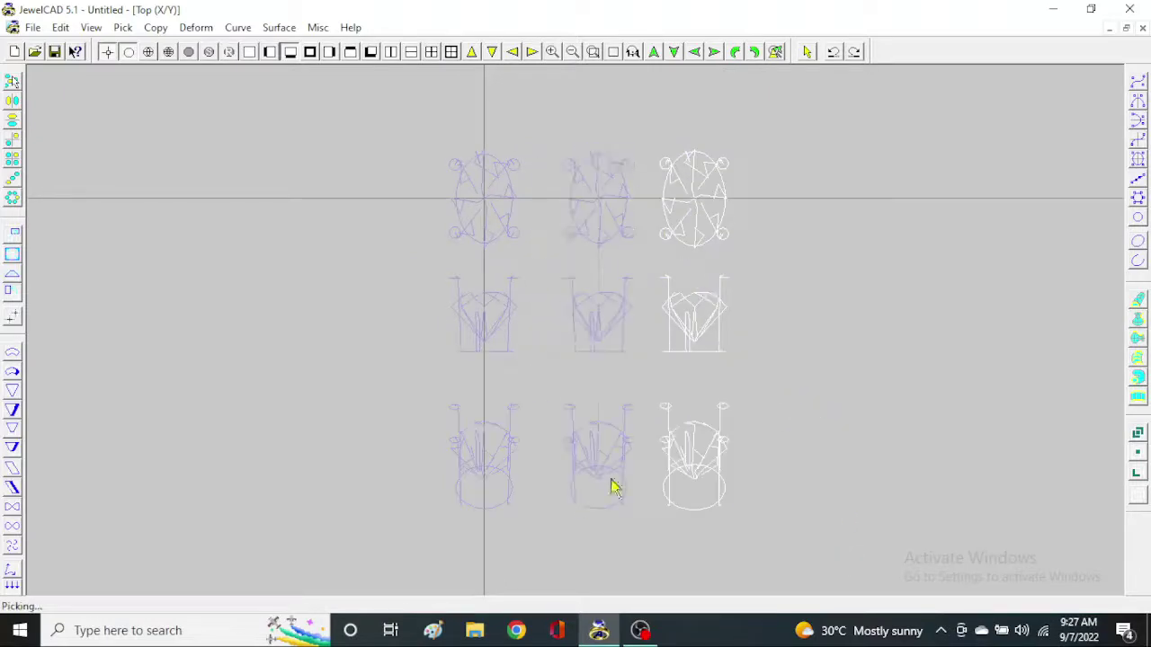
drag(701, 382, 724, 385)
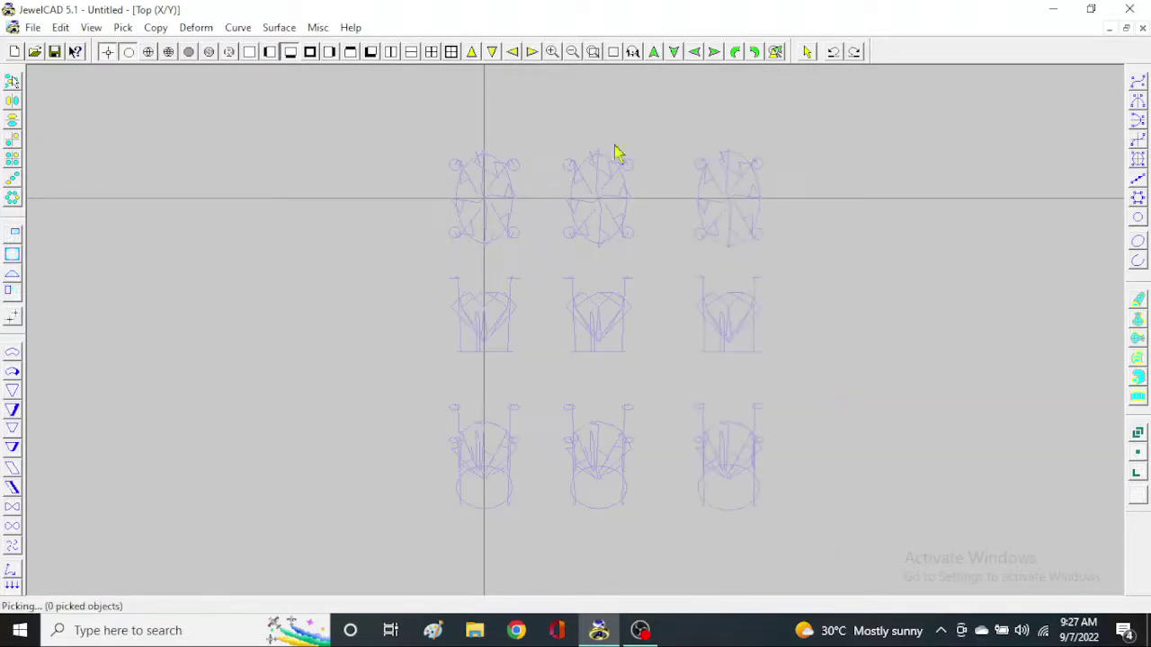
drag(615, 151, 606, 485)
drag(630, 429, 652, 432)
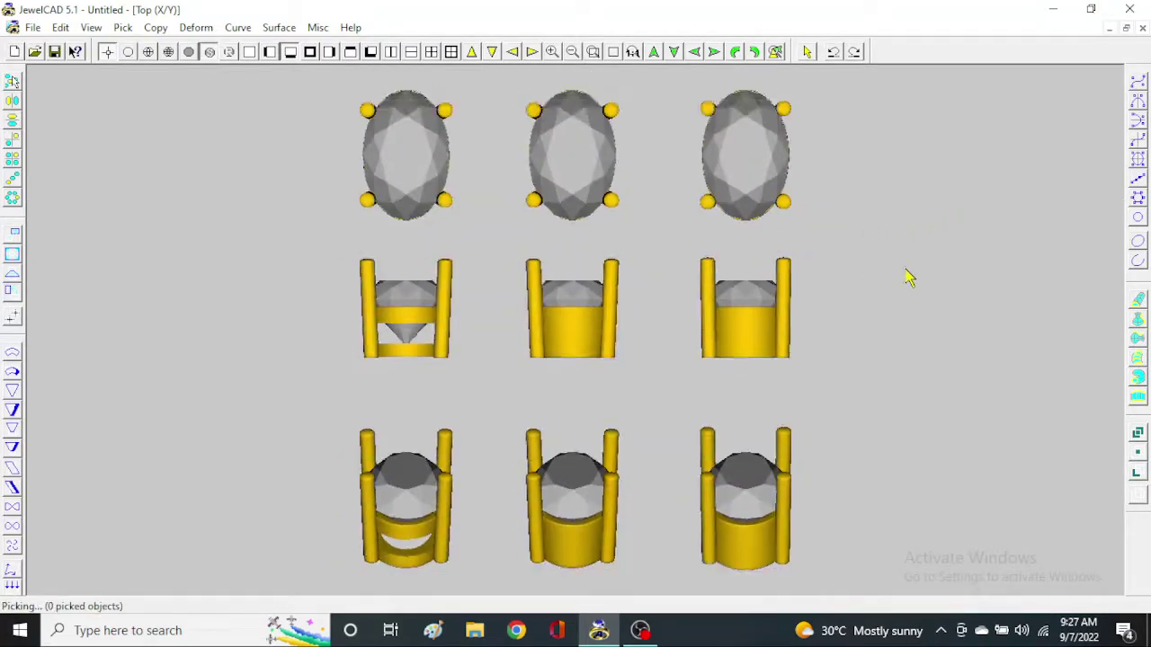
Set the render-to-file output to a JPEG named 'Oval Collet in Prong' on the Desktop
click(317, 27)
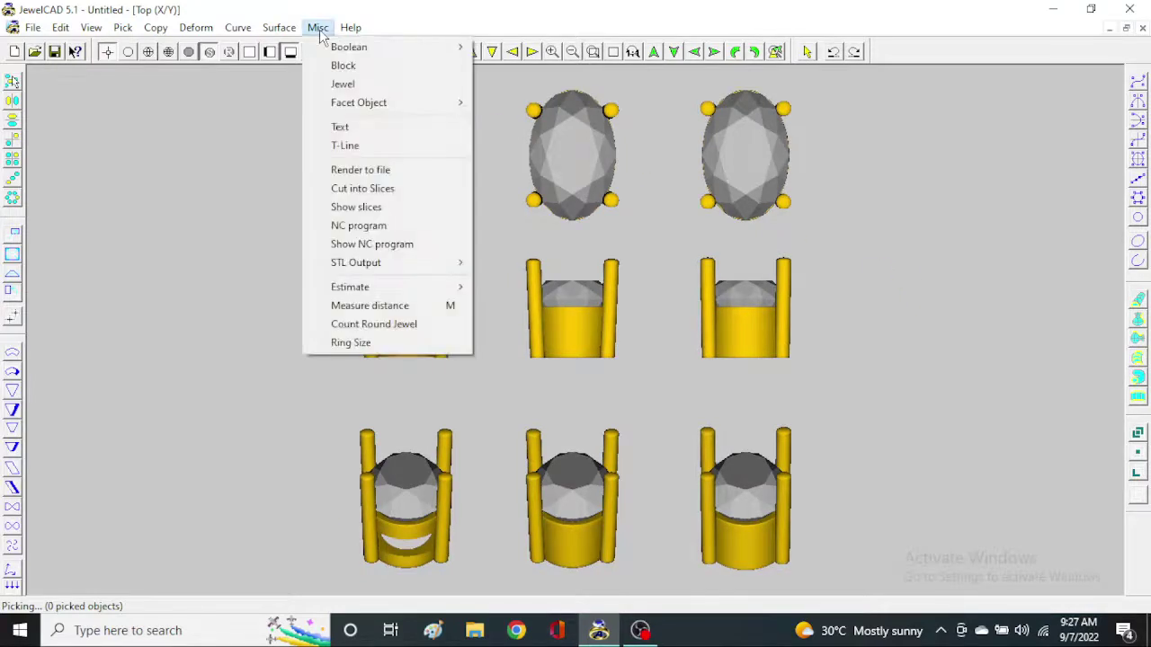
click(377, 175)
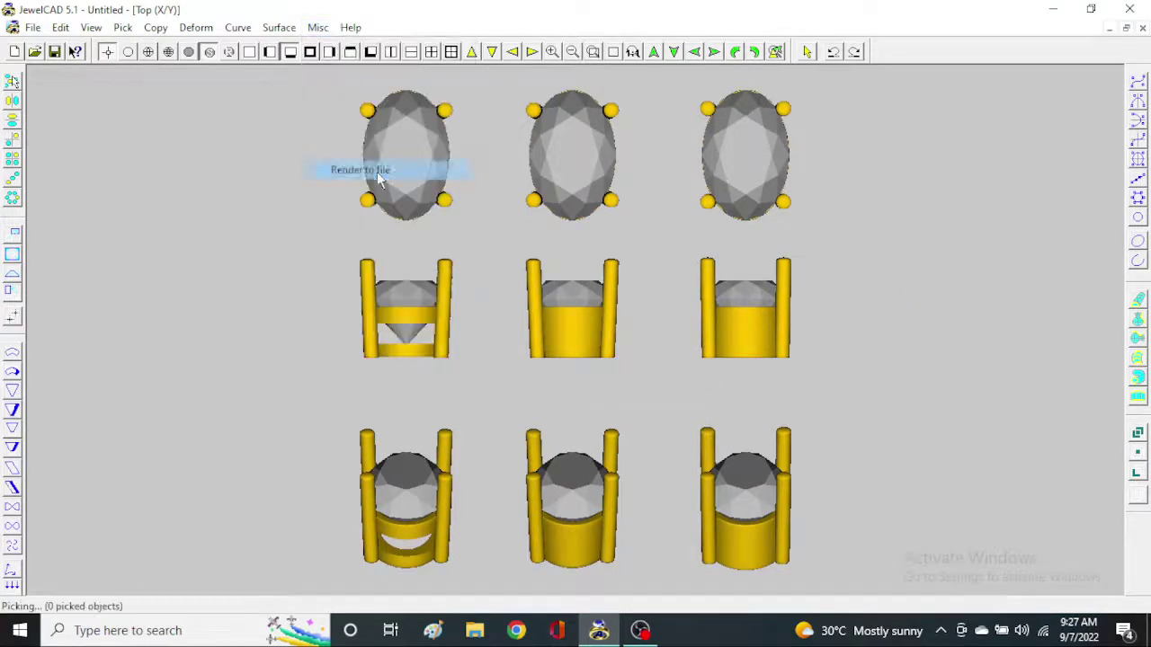
click(488, 274)
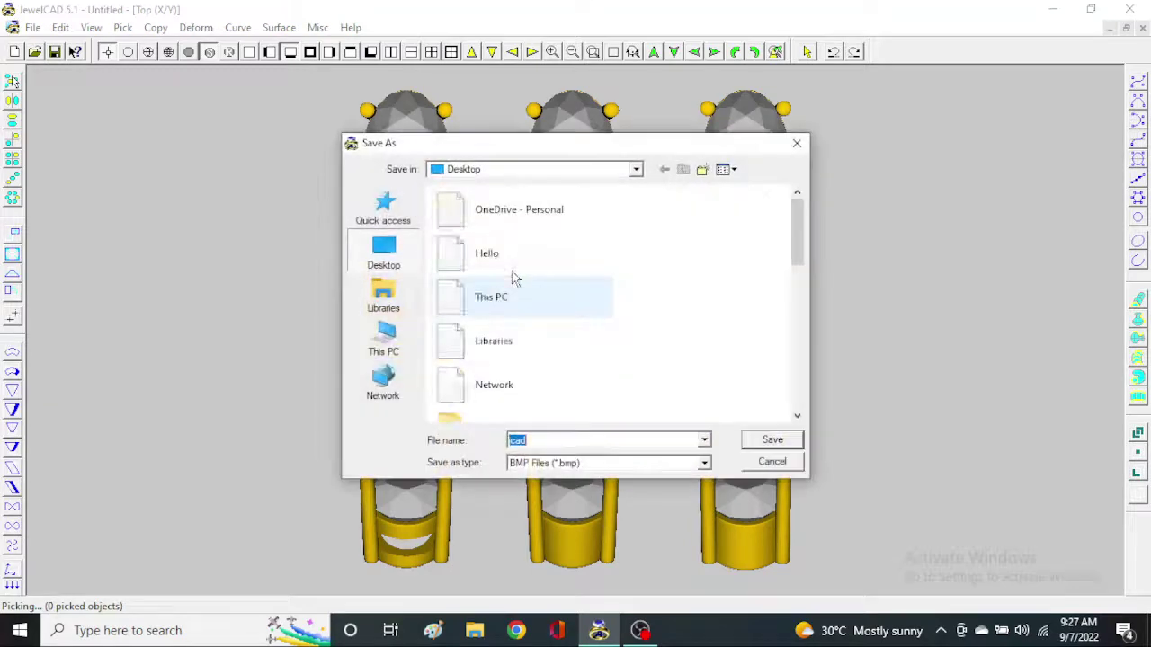
click(552, 466)
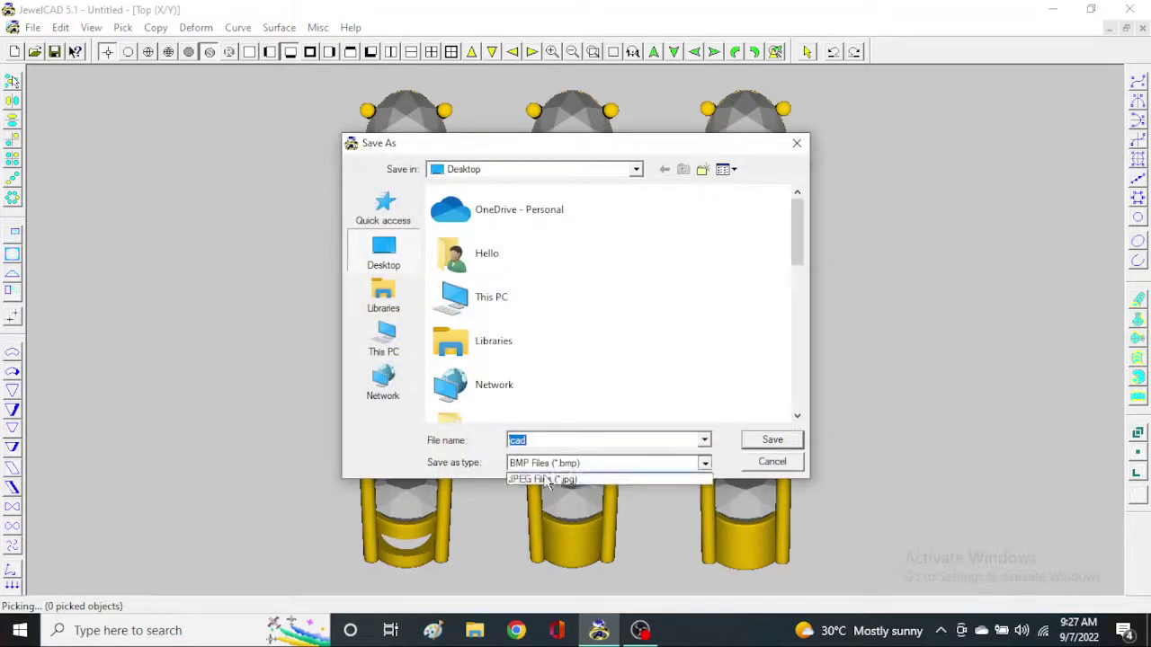
click(545, 490)
click(550, 466)
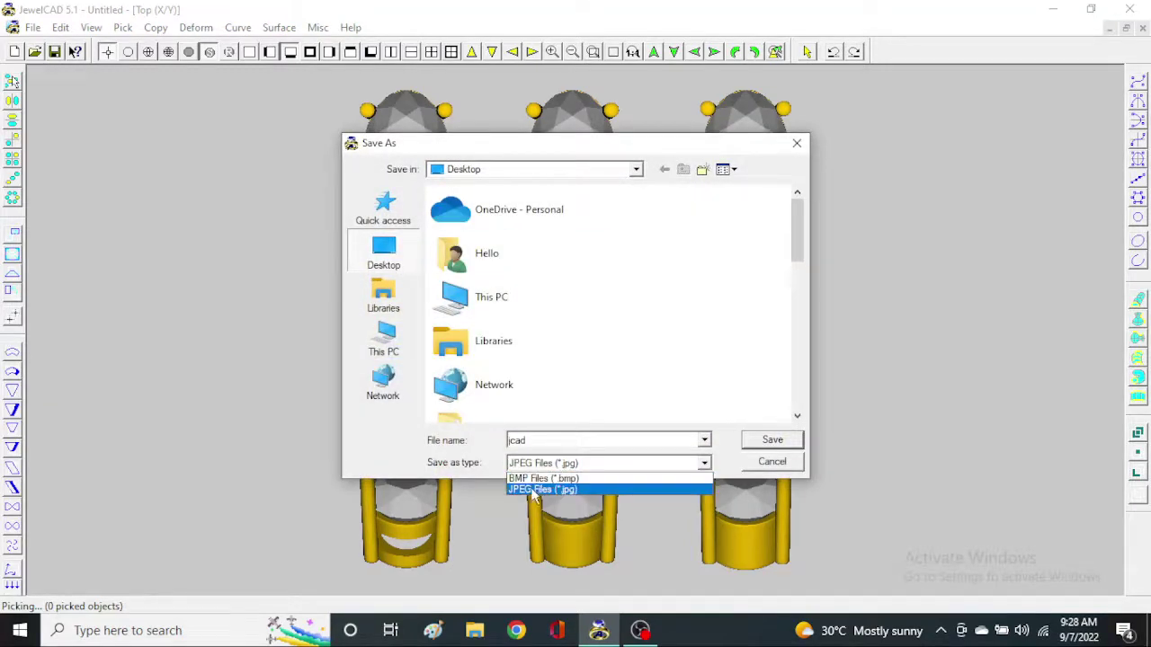
click(533, 492)
double_click(557, 441)
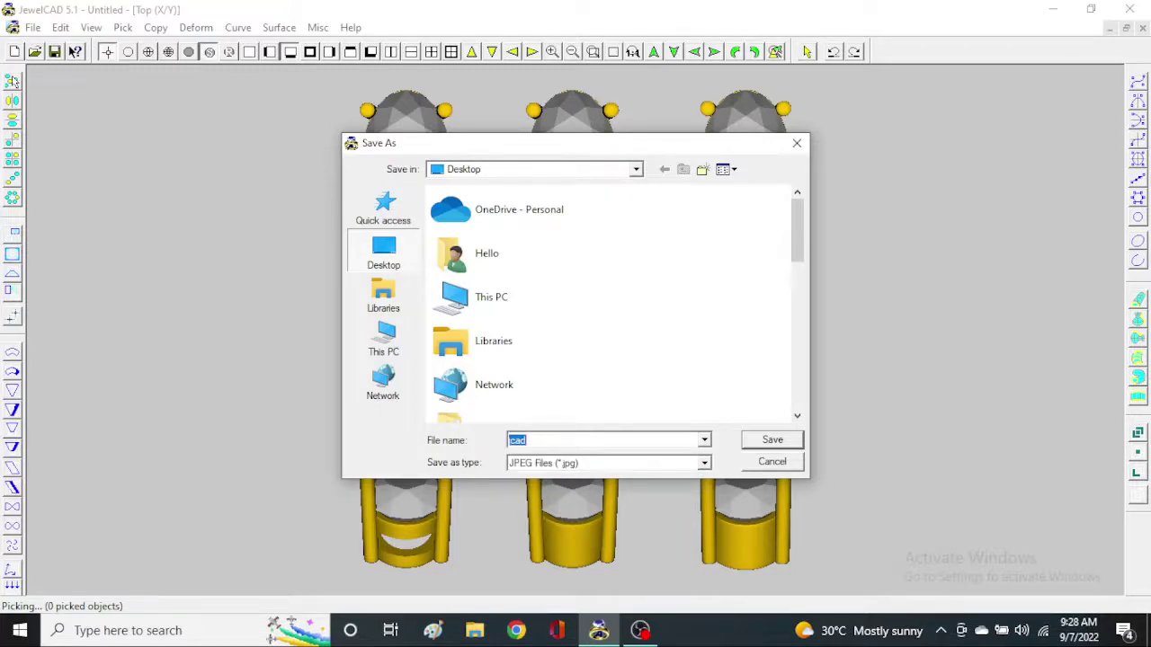
text(Oval Collet in Prong)
click(769, 443)
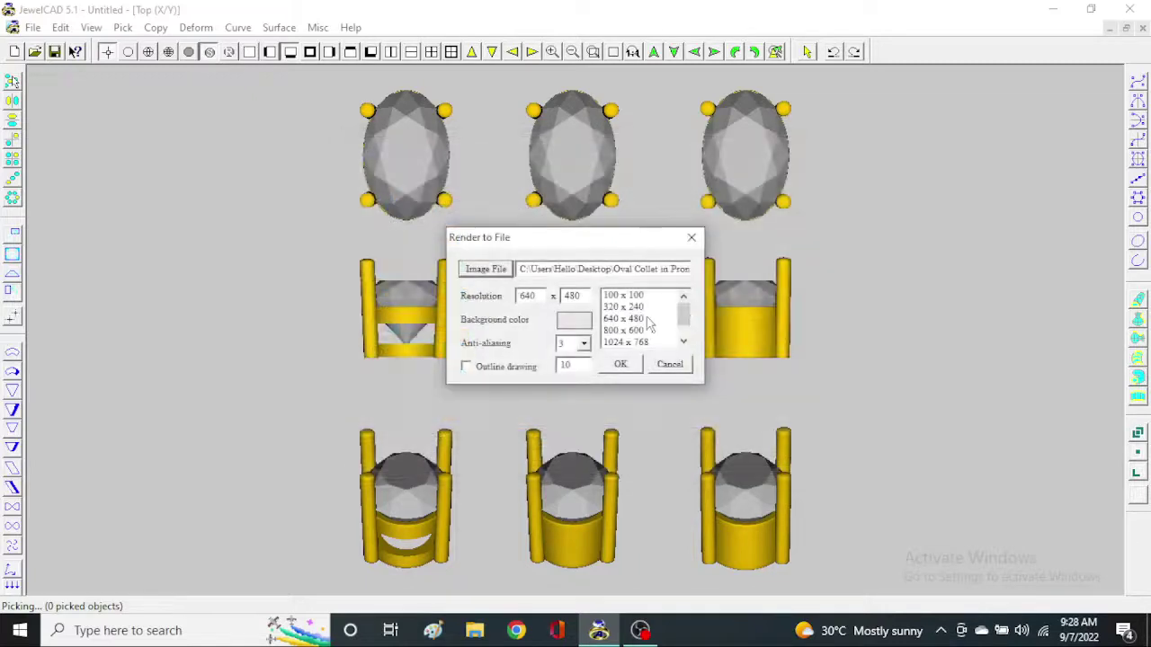
Set the render background to white and the image size to 1600 x 1200
click(574, 321)
click(556, 312)
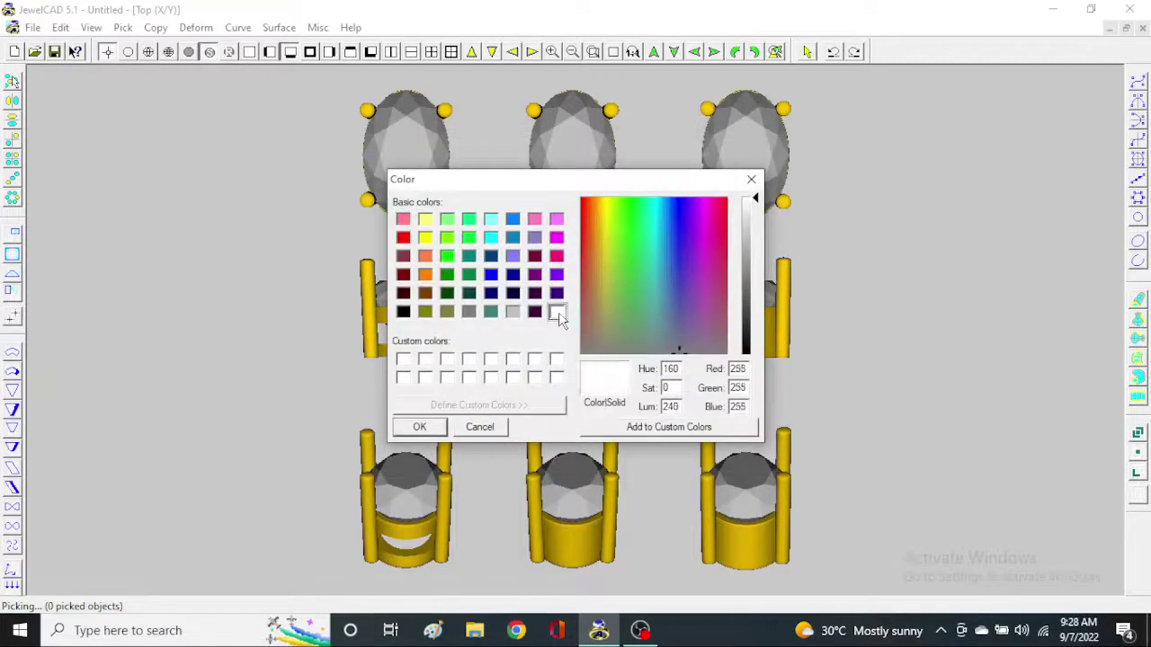
click(419, 429)
drag(683, 332, 682, 322)
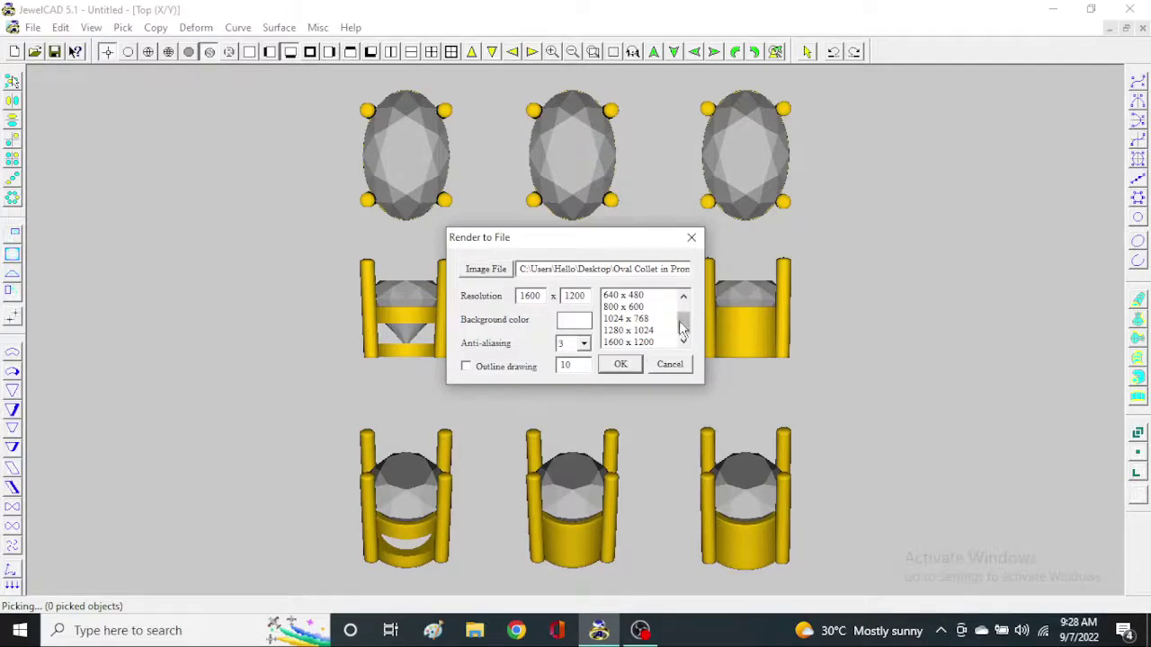
Render Oval Collet in Prong.jpg and inspect it full screen in Picasa Photo Viewer
click(621, 364)
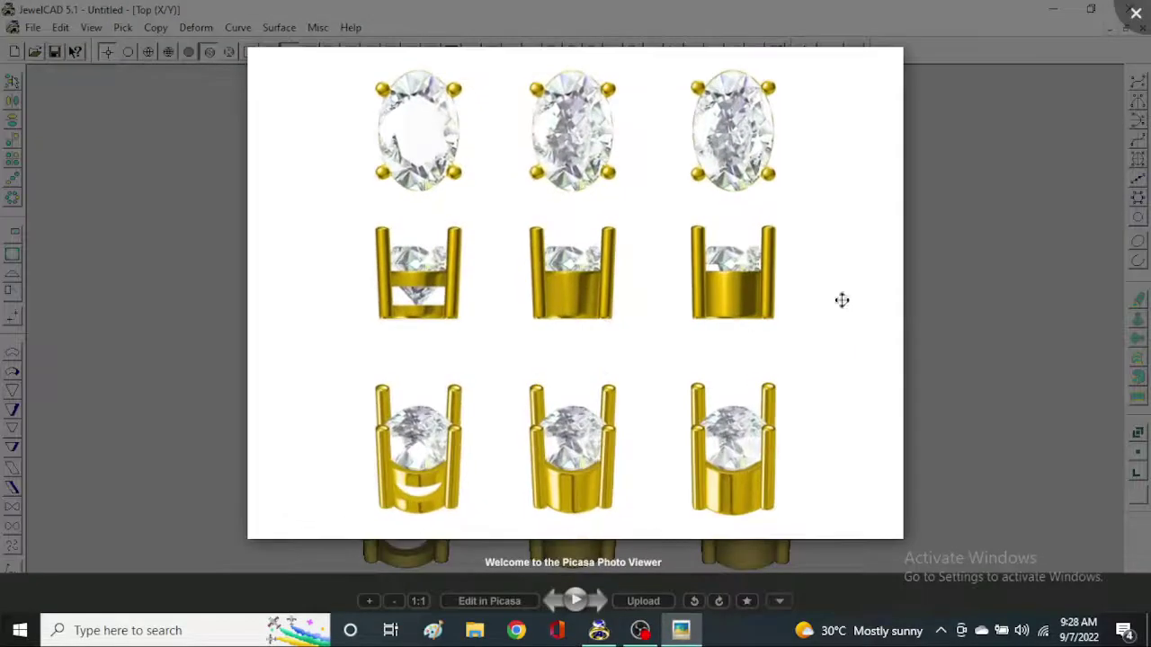
scroll(760, 341, down, 3)
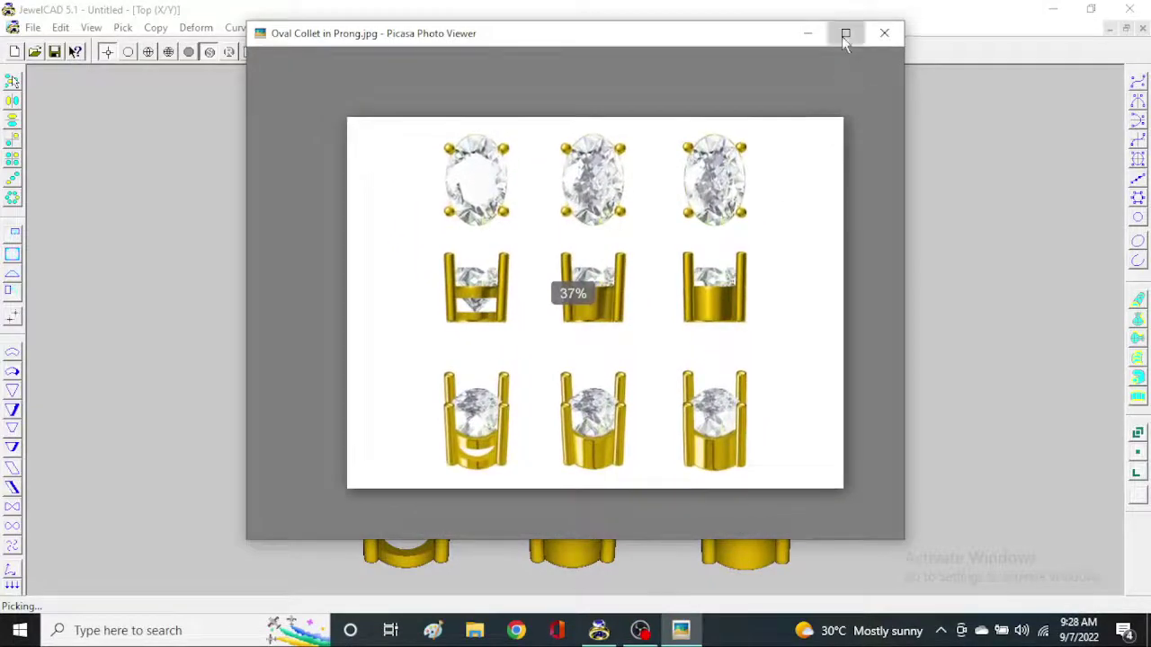
click(845, 33)
scroll(719, 279, down, 1)
scroll(665, 290, up, 3)
scroll(665, 290, down, 1)
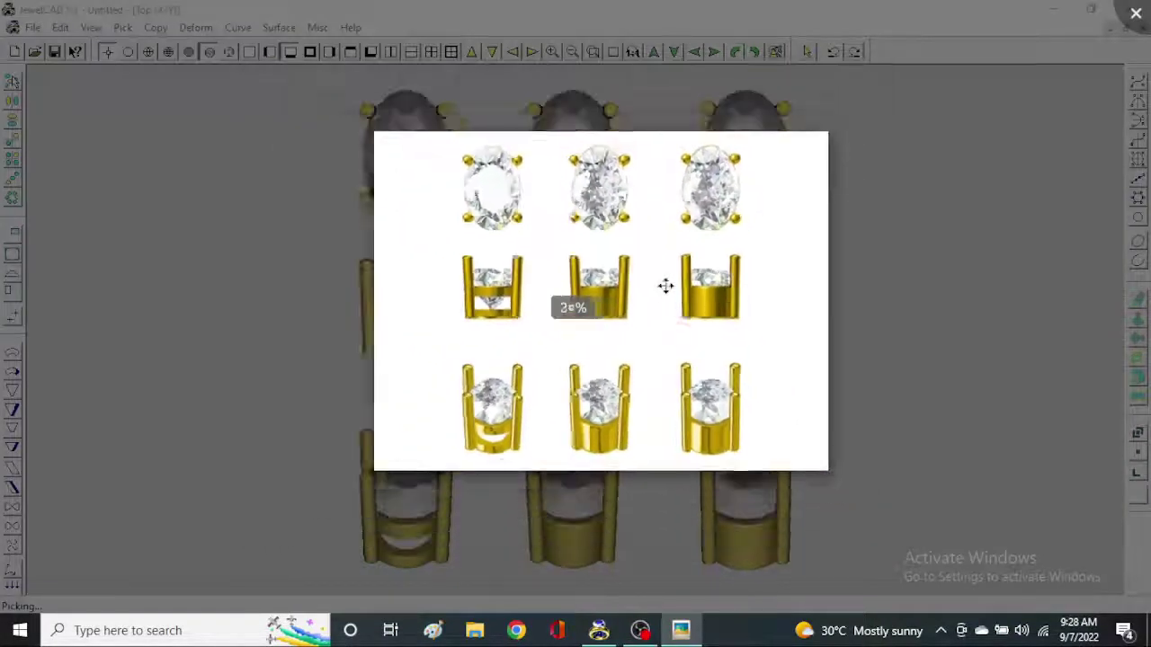
Minimize Picasa, delete the front and side view copies, and show the settings in Front view
key(Escape)
click(752, 113)
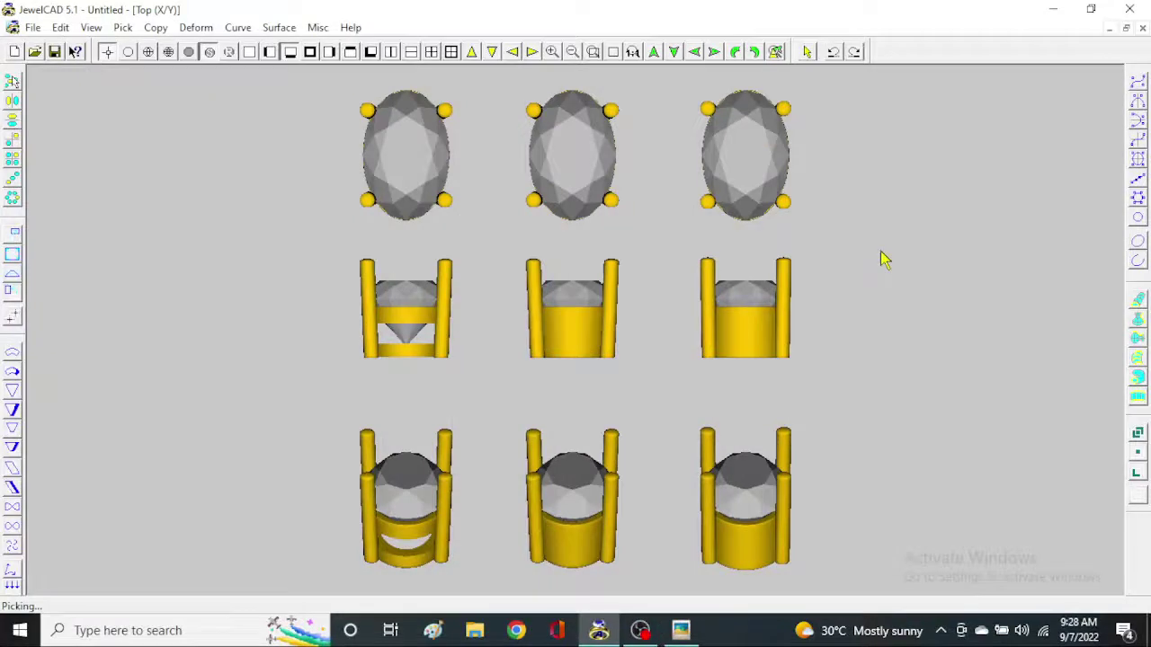
key(Delete)
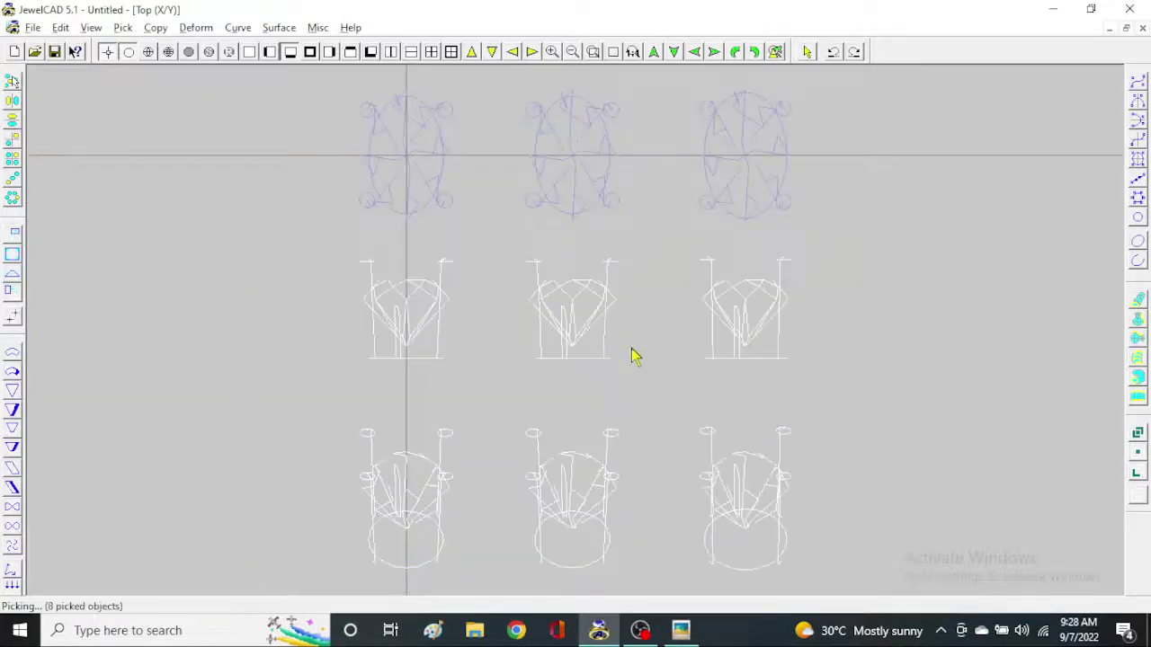
key(Down)
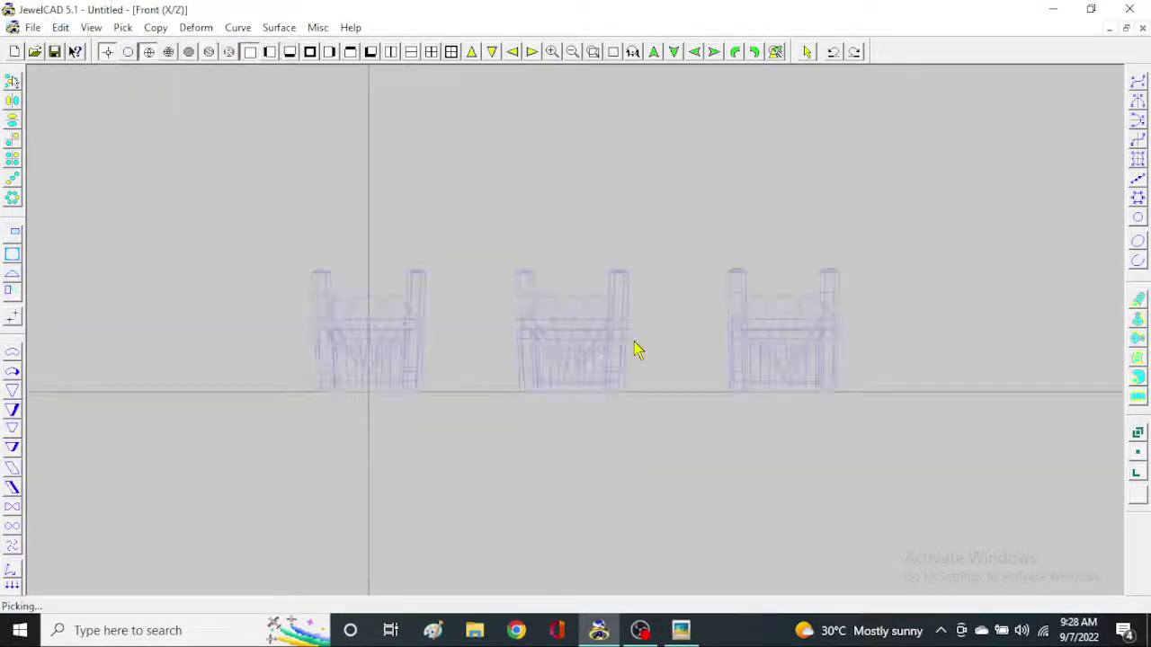